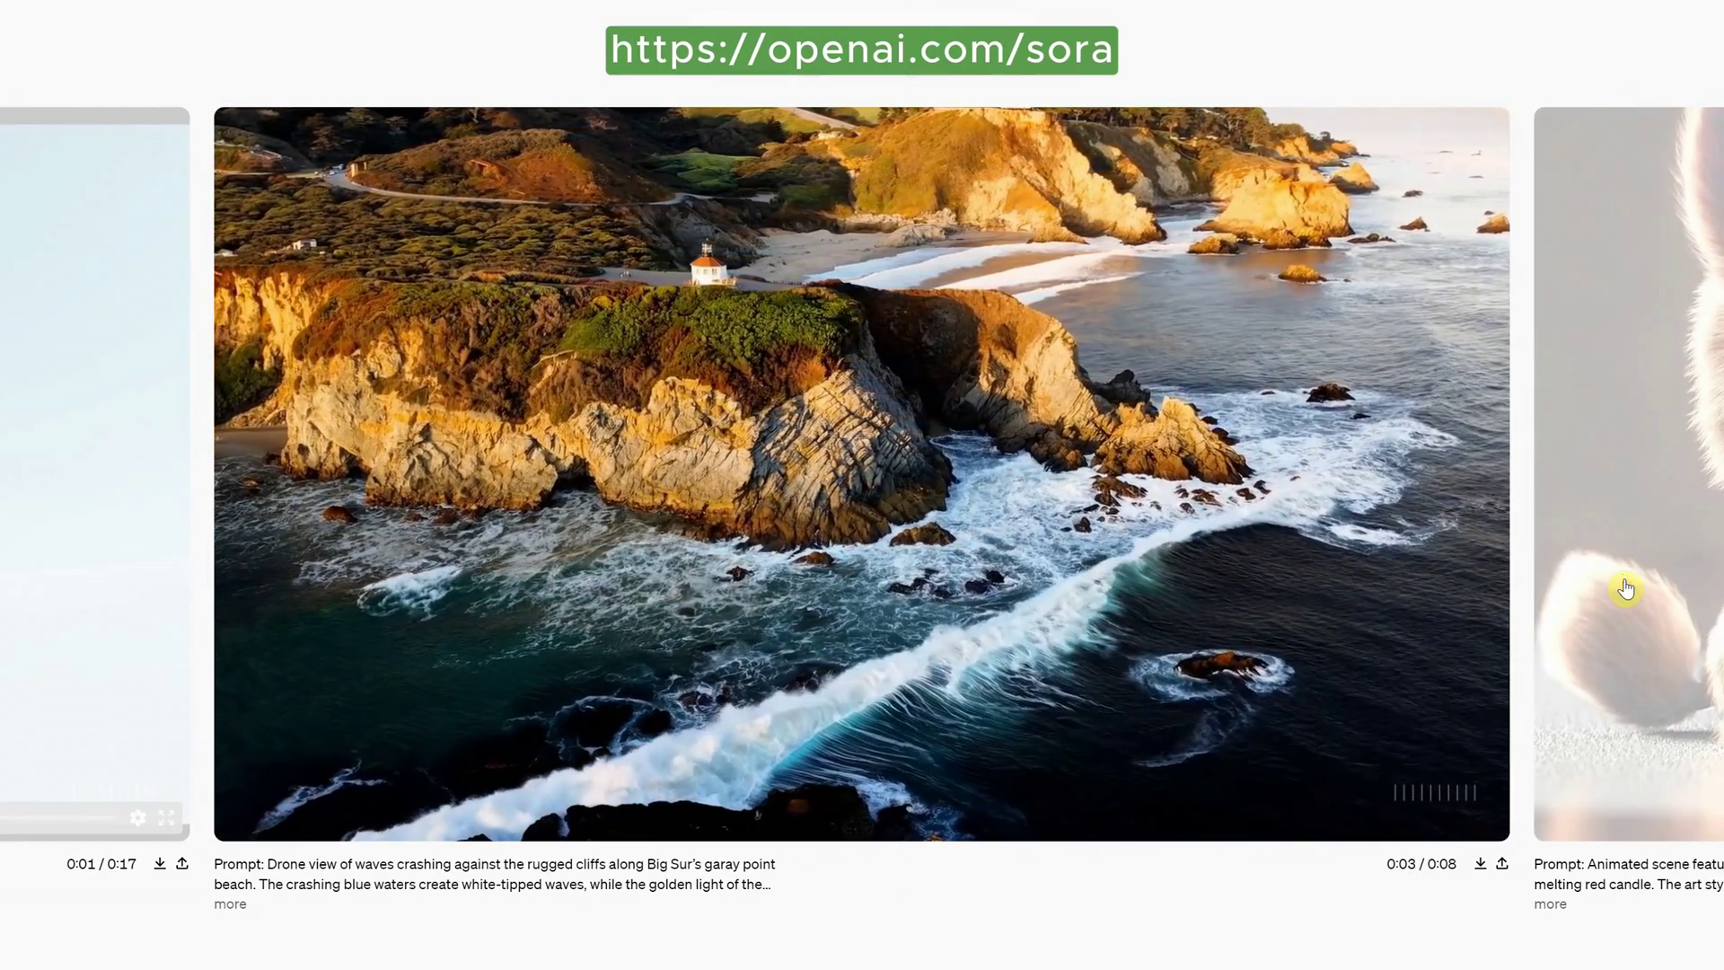
# - Advance the Sora sample carousel past the fluffy candle monster to the papercraft coral reef video
pyautogui.click(1623, 589)
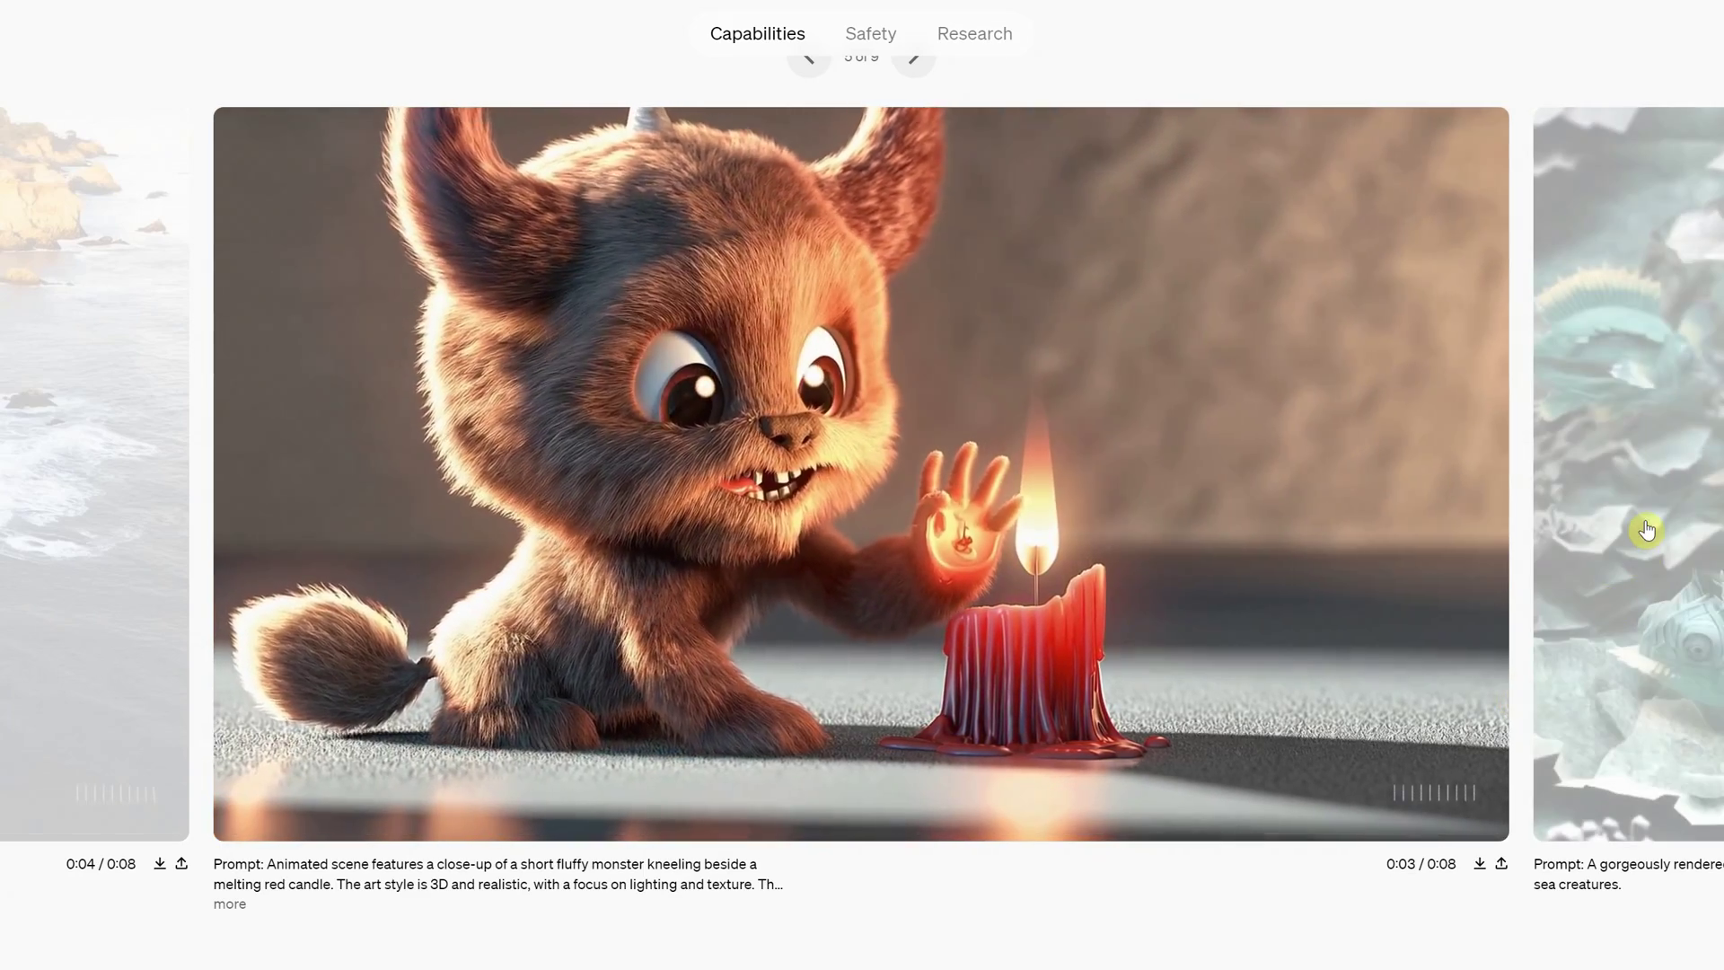
pyautogui.click(1647, 530)
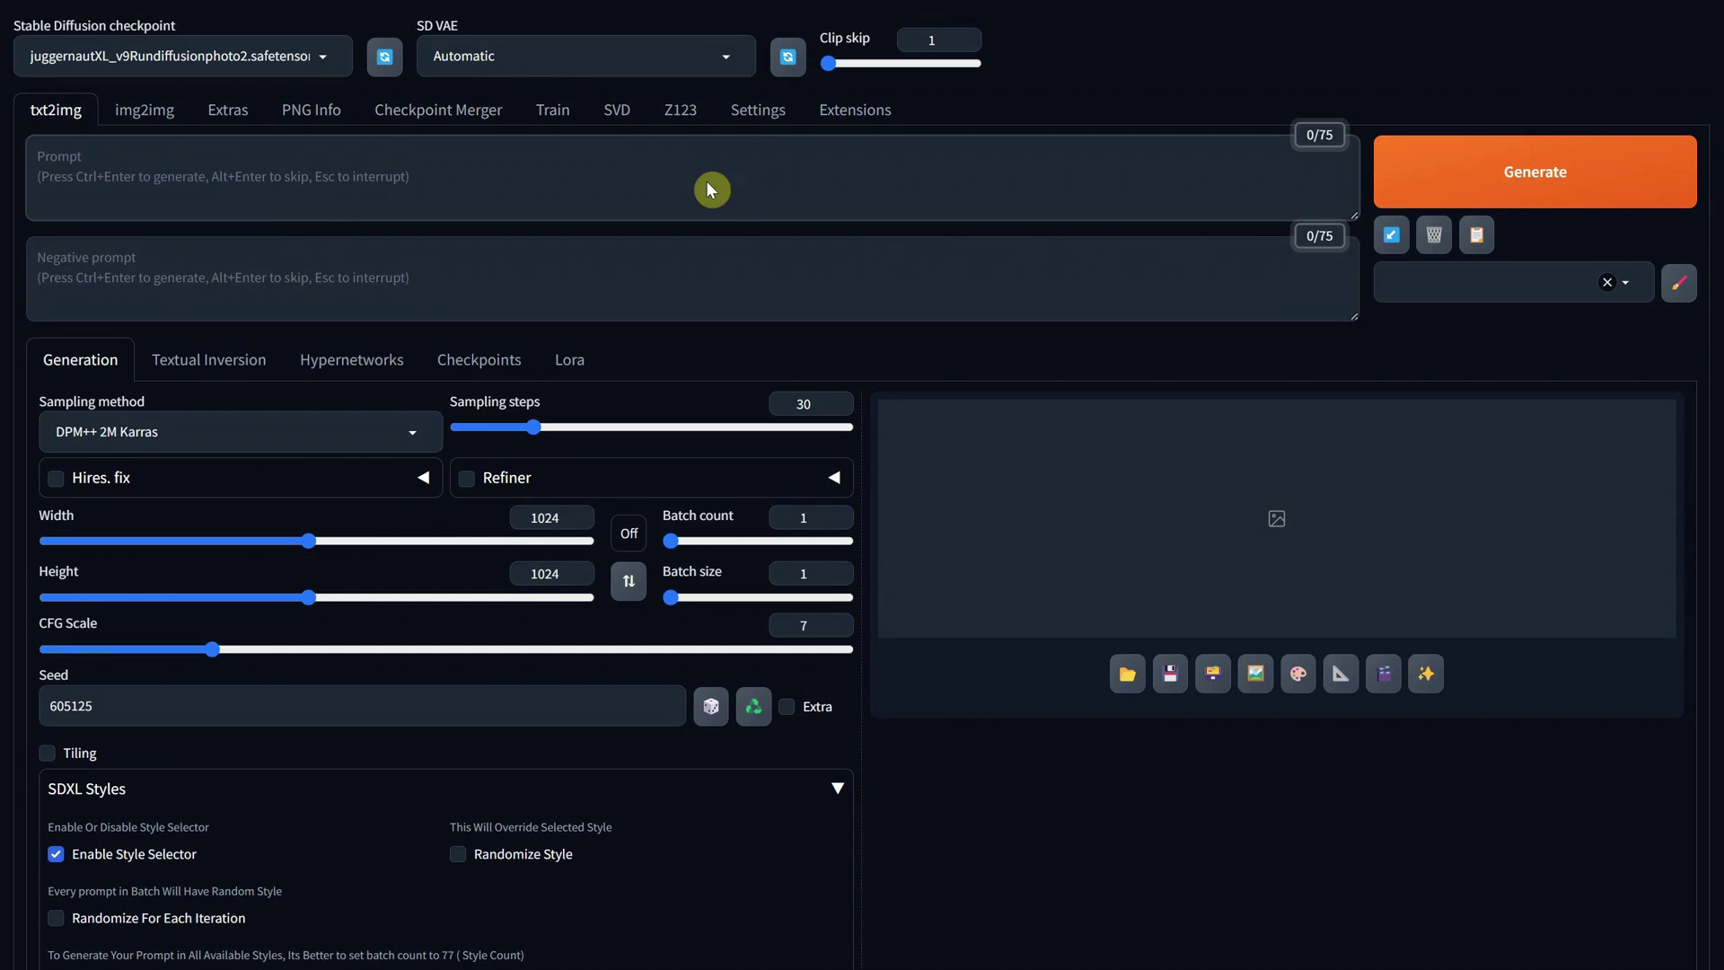
# - In the SVD tab, confirm stableVideoDiffusion_img2vidXt11.safetensors is the selected SVD checkpoint, leaving it unchanged
pyautogui.click(624, 122)
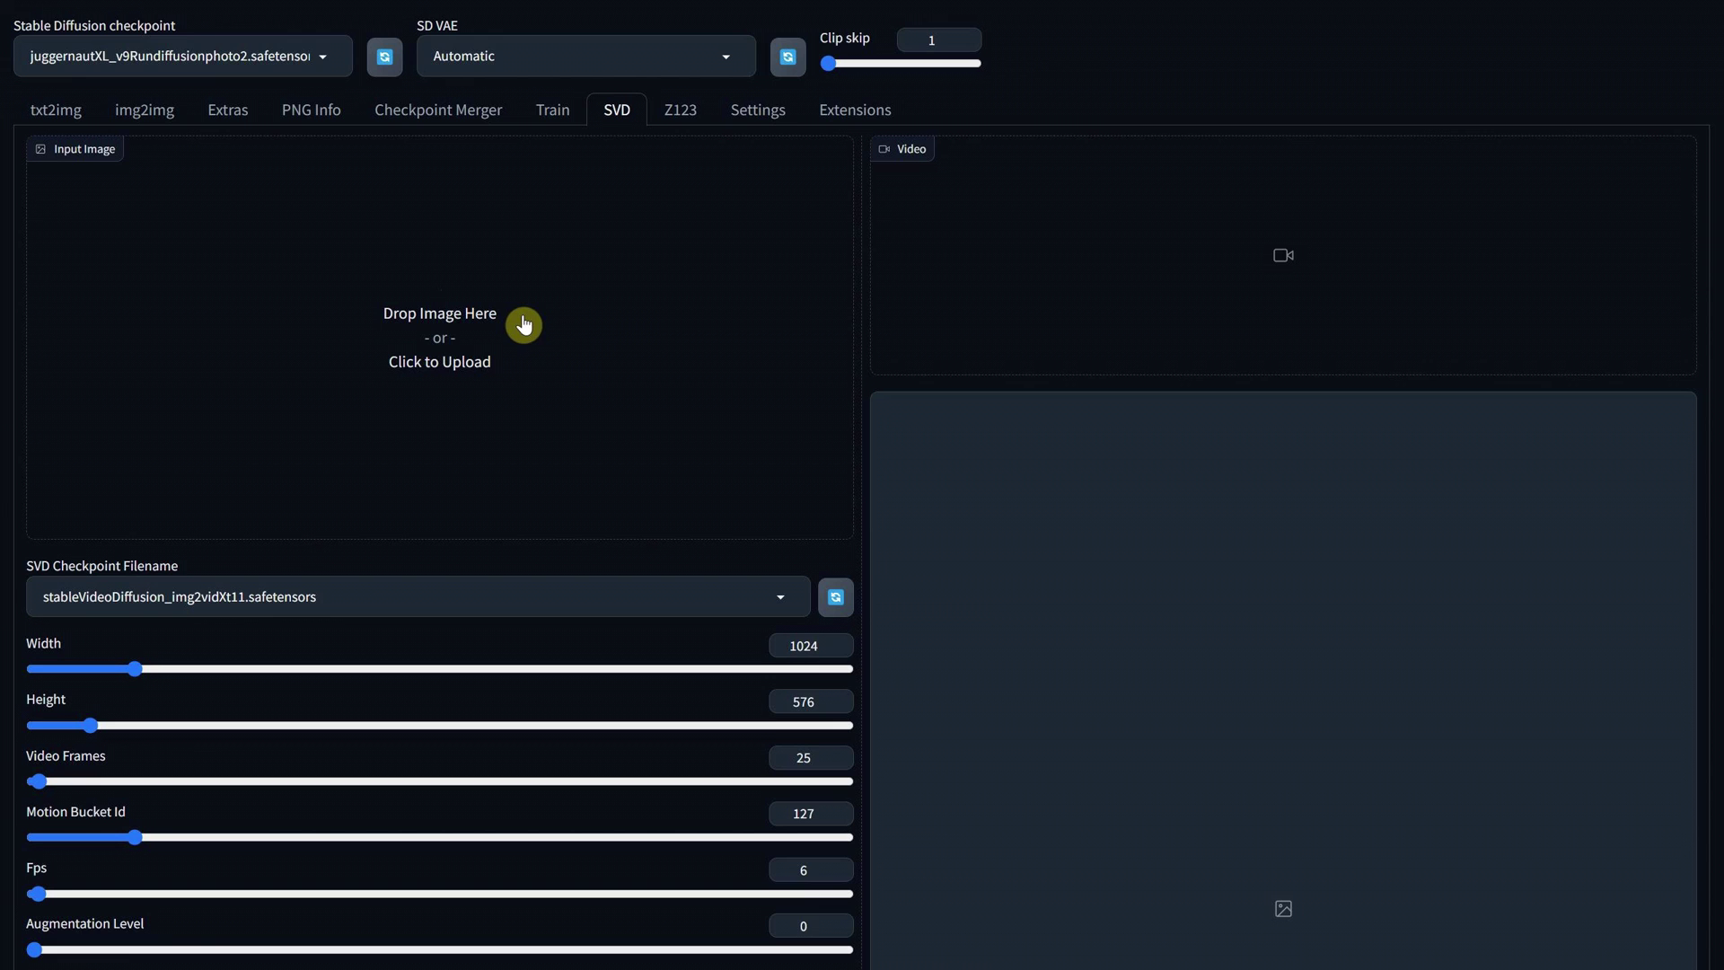
pyautogui.scroll(-3, 566, 296)
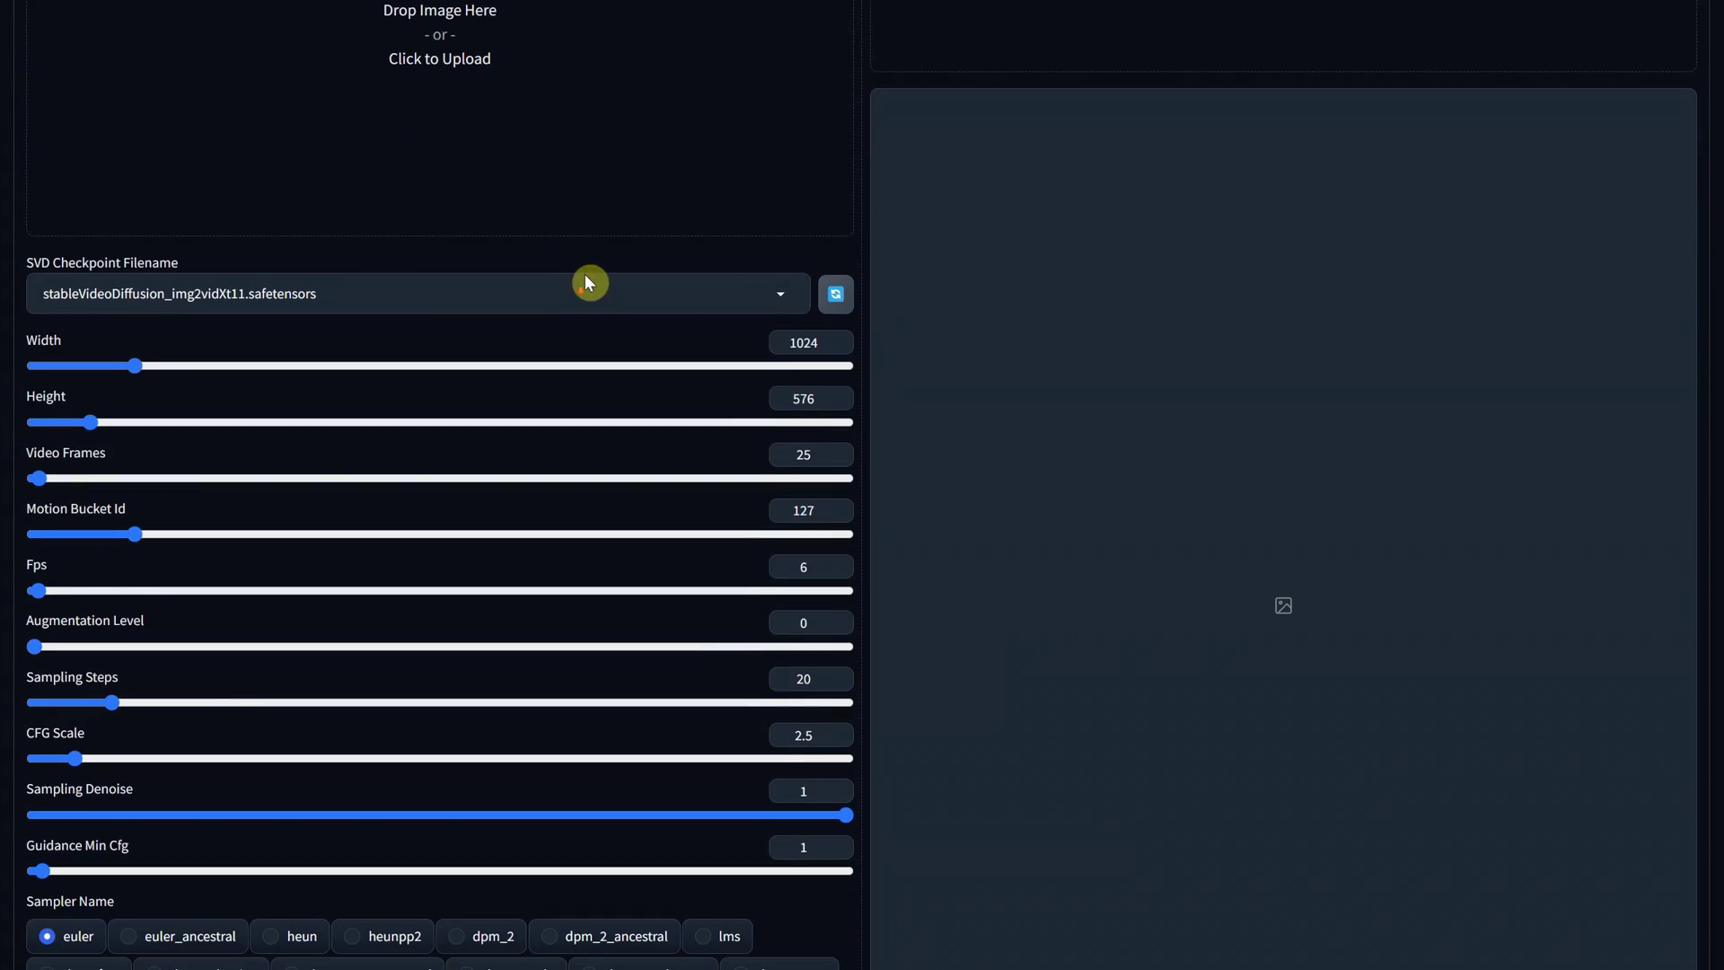
pyautogui.click(782, 294)
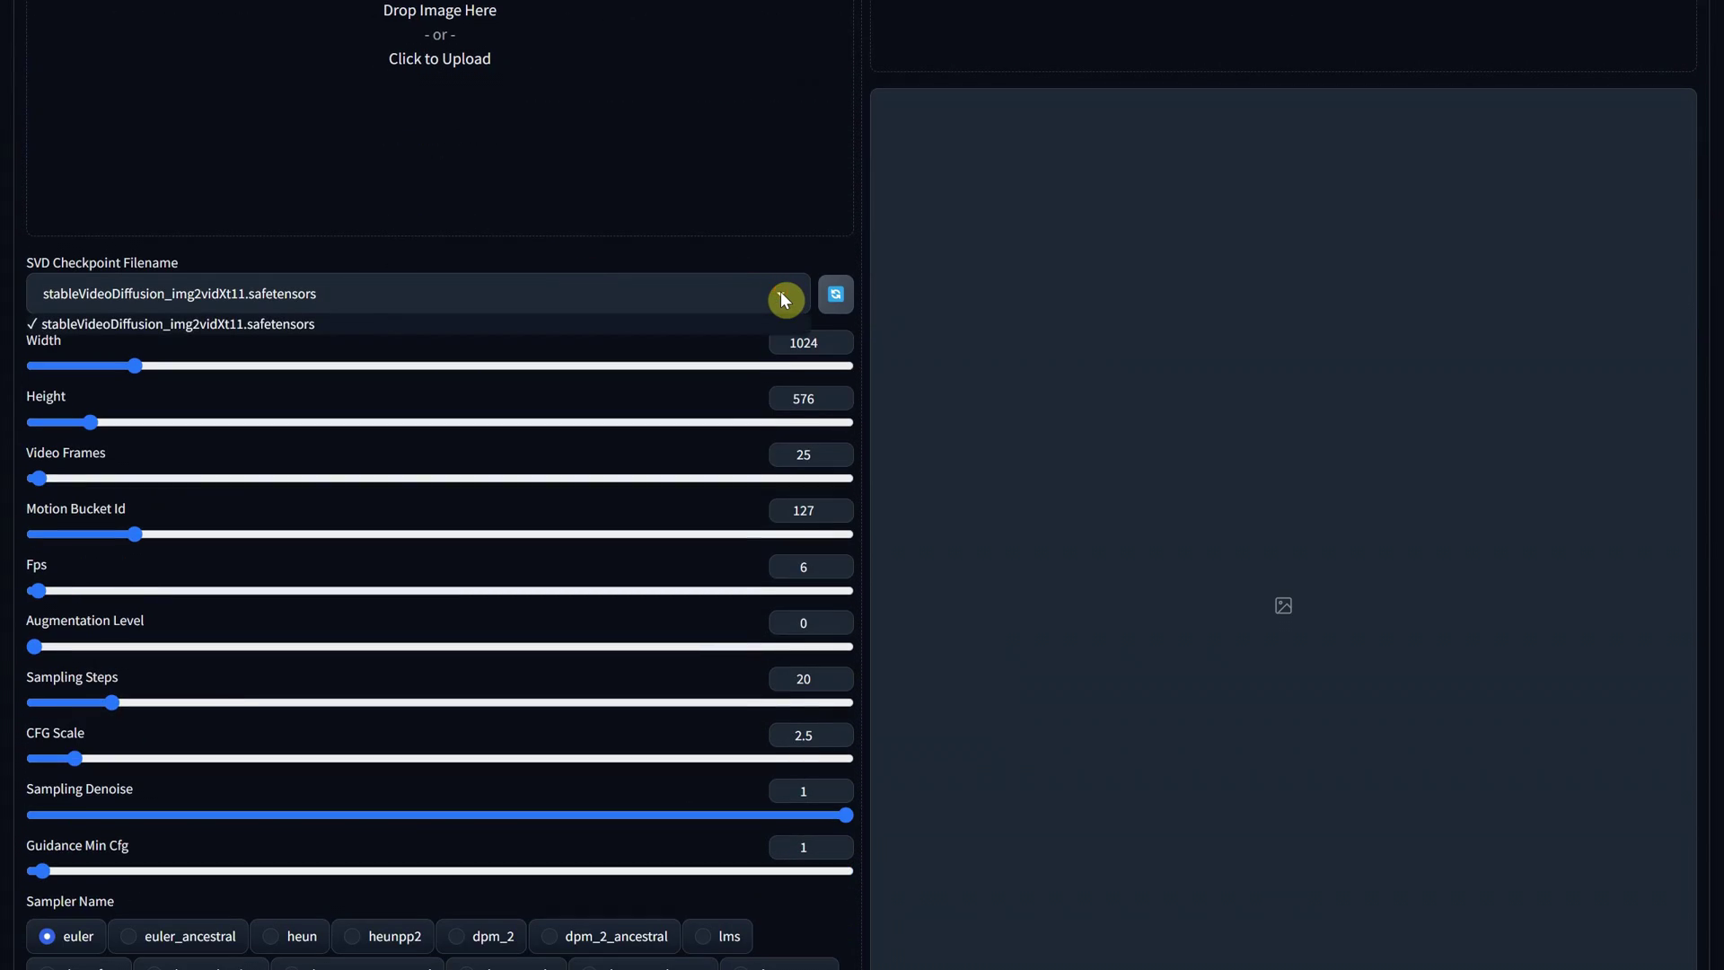
pyautogui.click(794, 255)
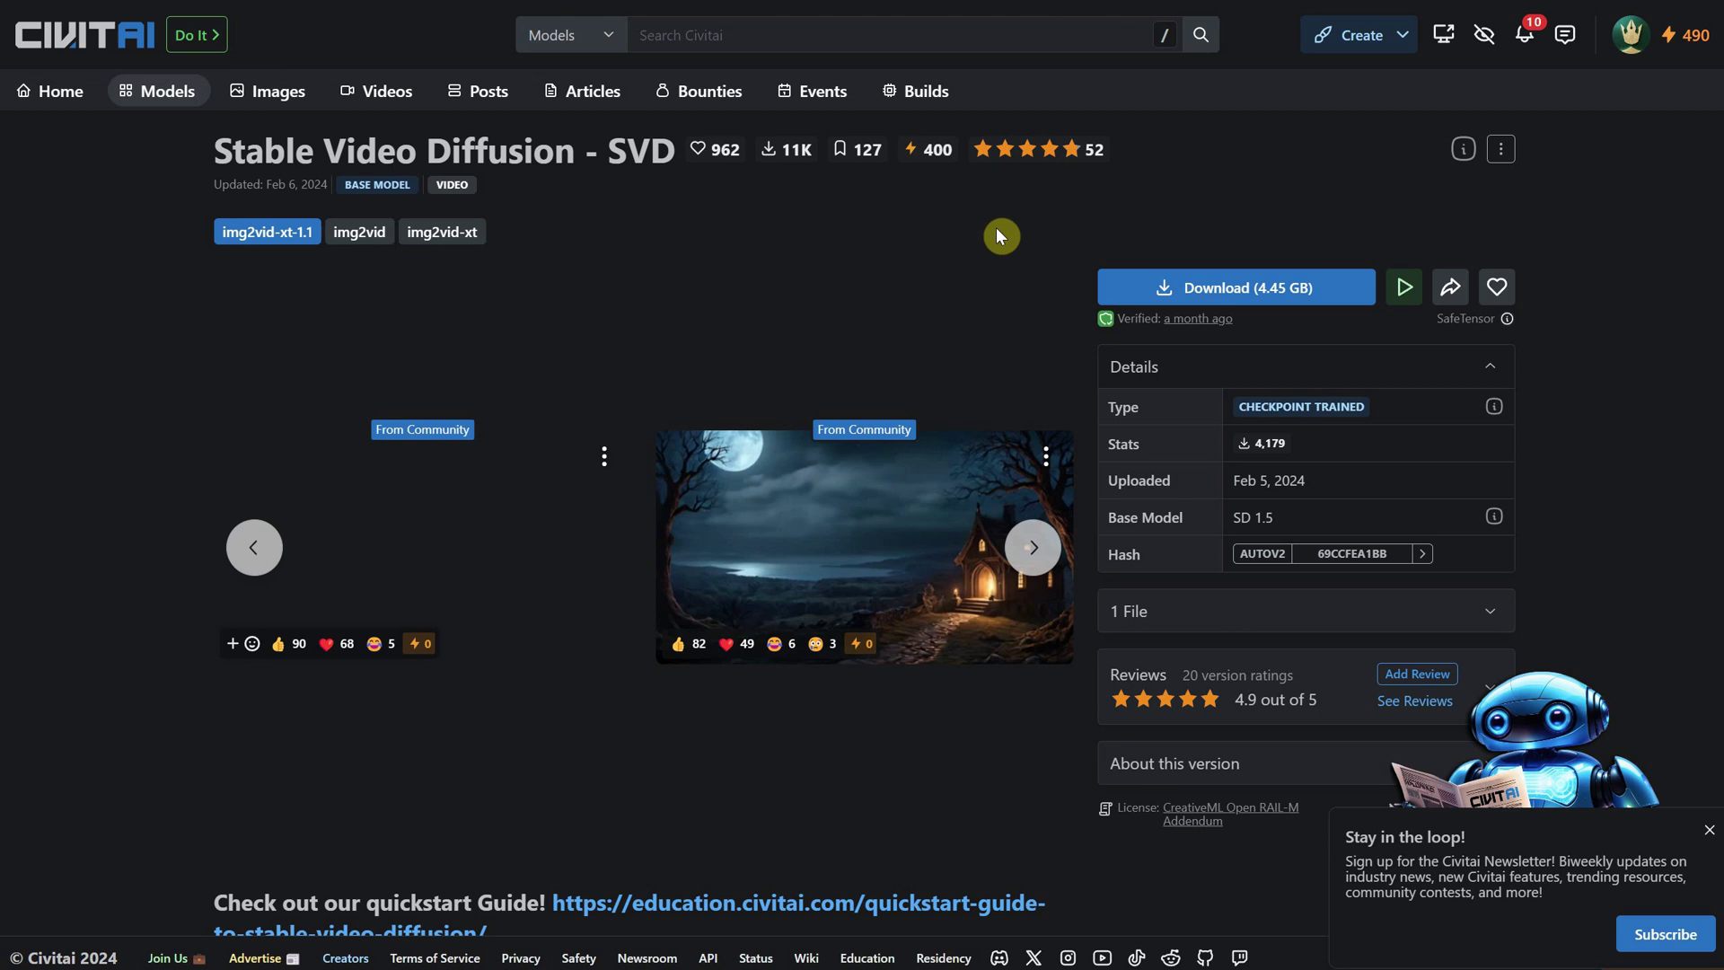
# - Choose the img2vid-xt-1.1 version on the Civitai SVD page and download the 4.45 GB file
pyautogui.moveTo(215, 152); pyautogui.dragTo(659, 154)
pyautogui.click(659, 153)
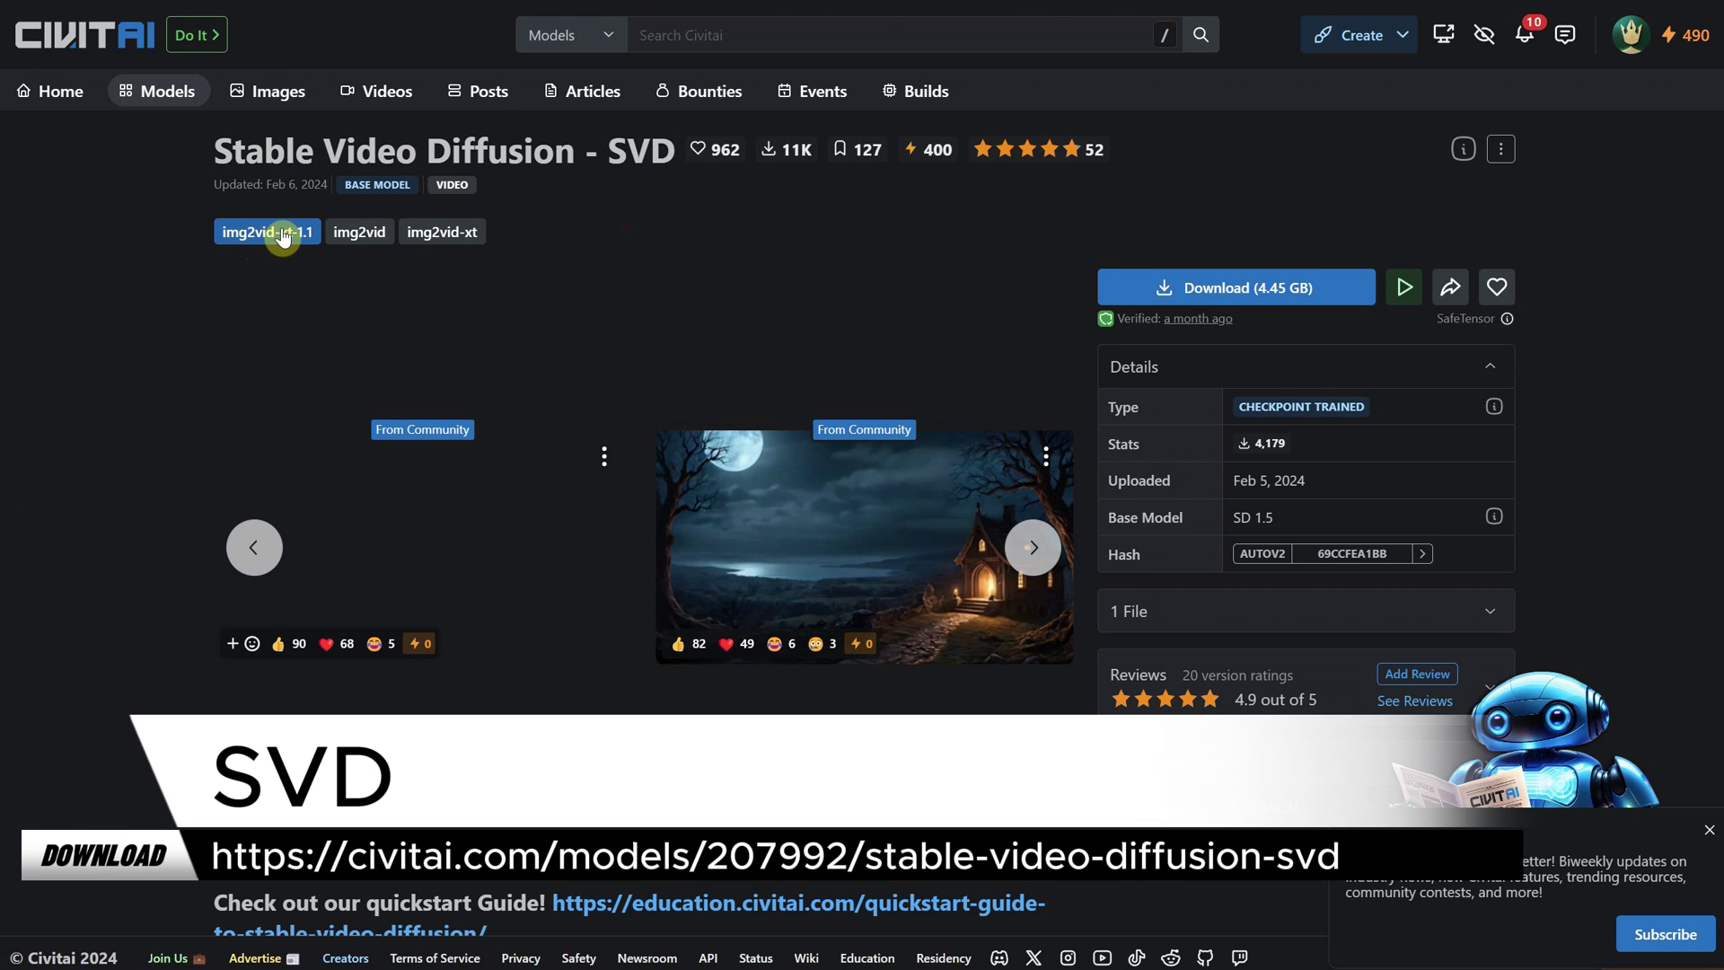
pyautogui.click(1336, 290)
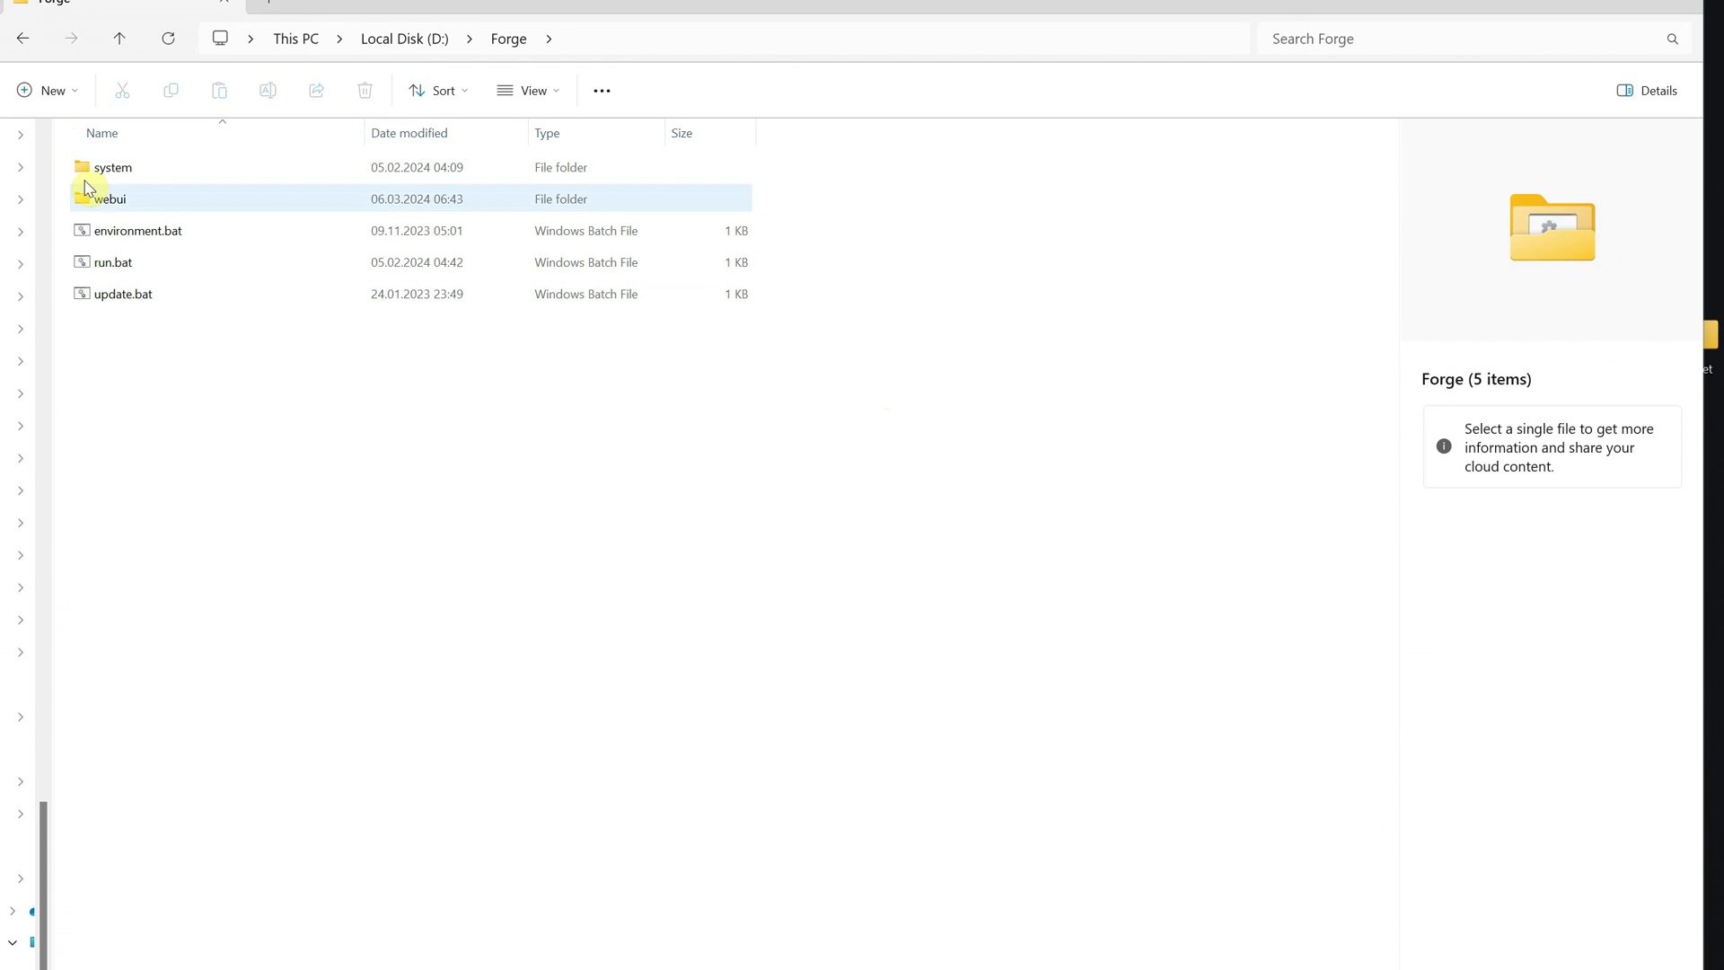
# - Browse into Forge's webui > models > svd folder and locate stableVideoDiffusion_img2vidXt11.safetensors
pyautogui.doubleClick(87, 188)
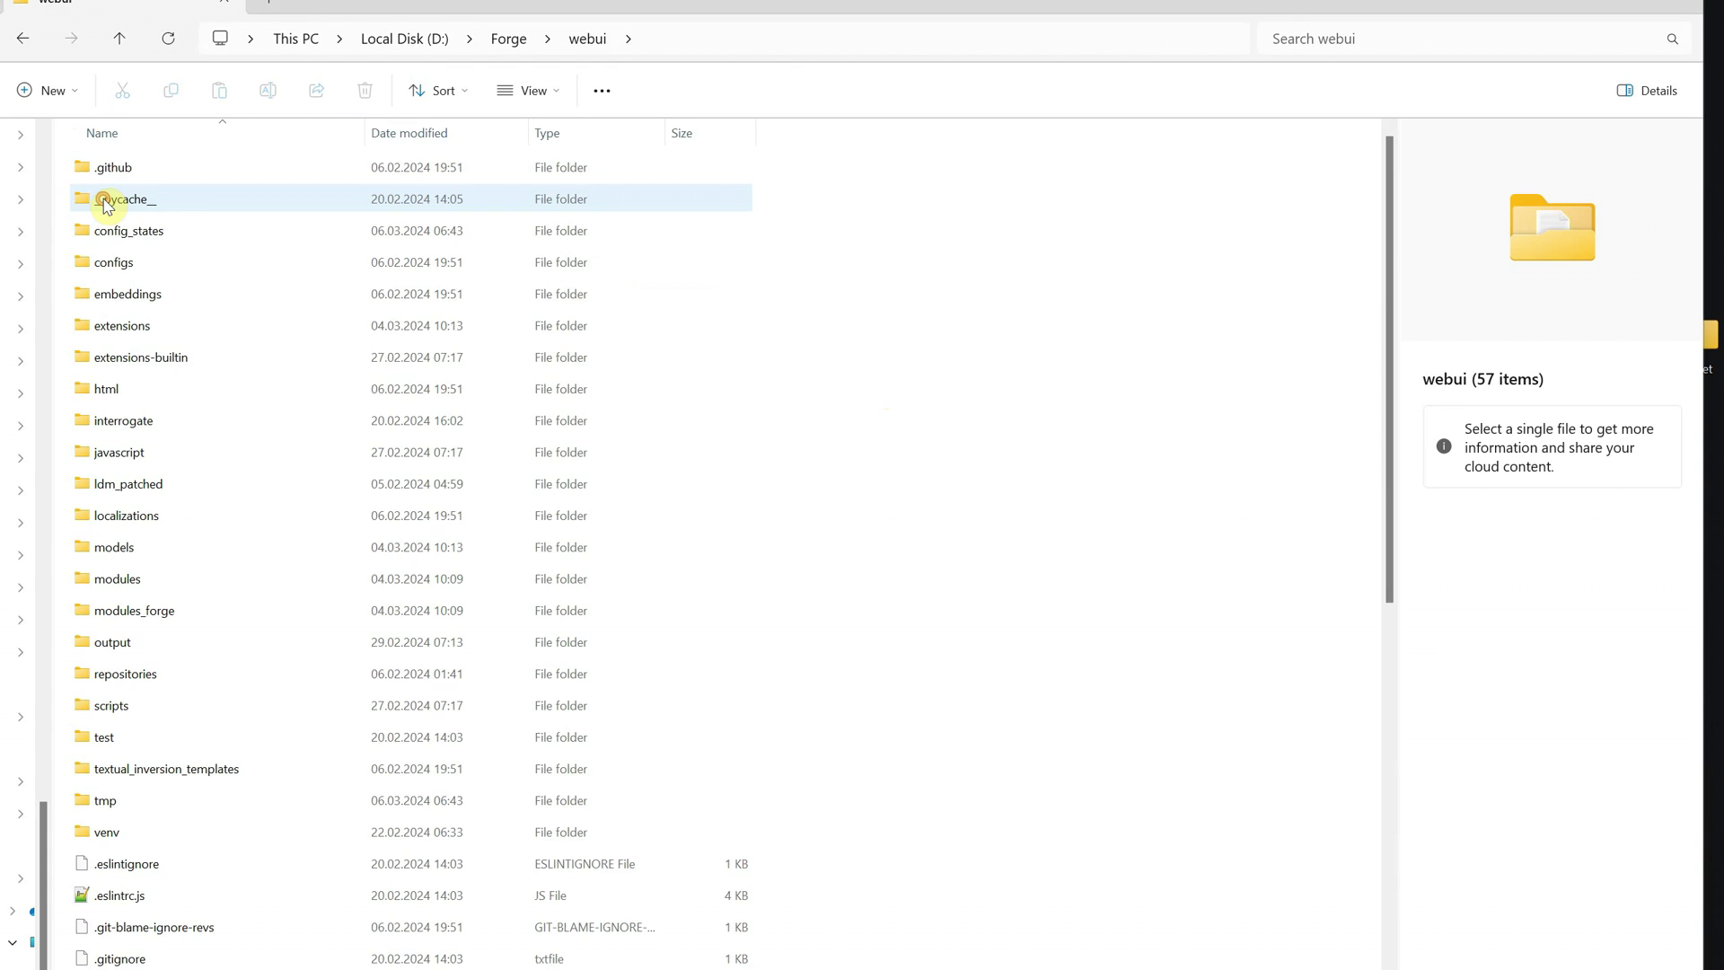
pyautogui.doubleClick(128, 557)
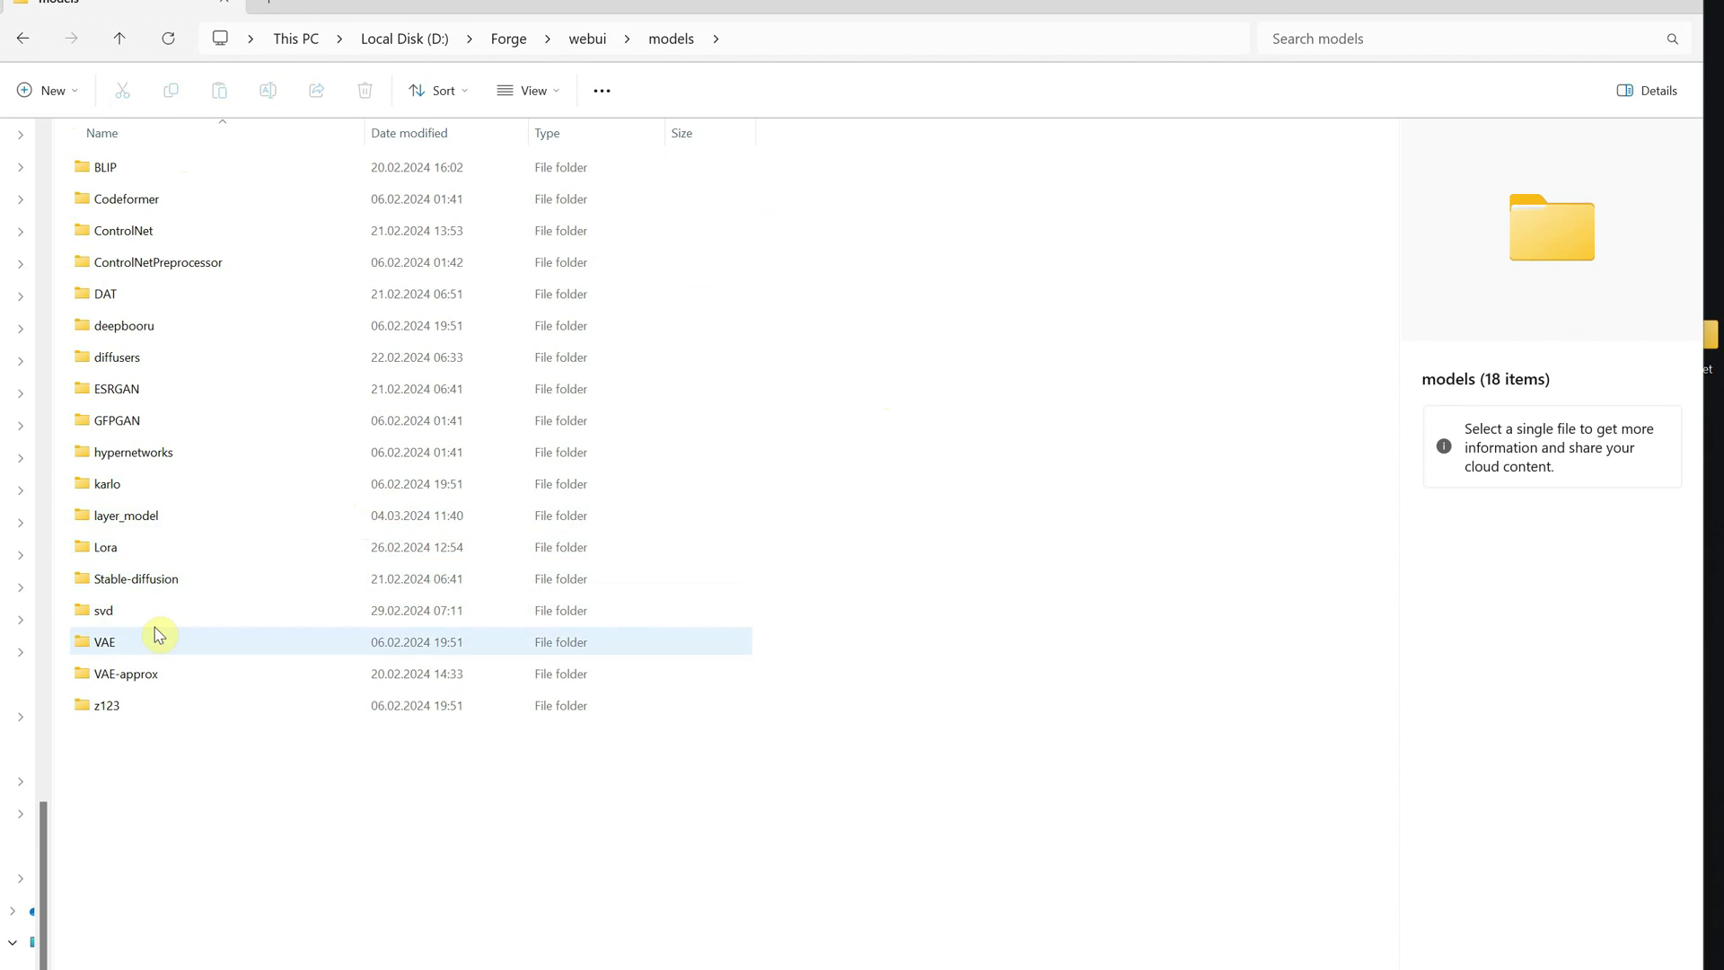
pyautogui.doubleClick(126, 613)
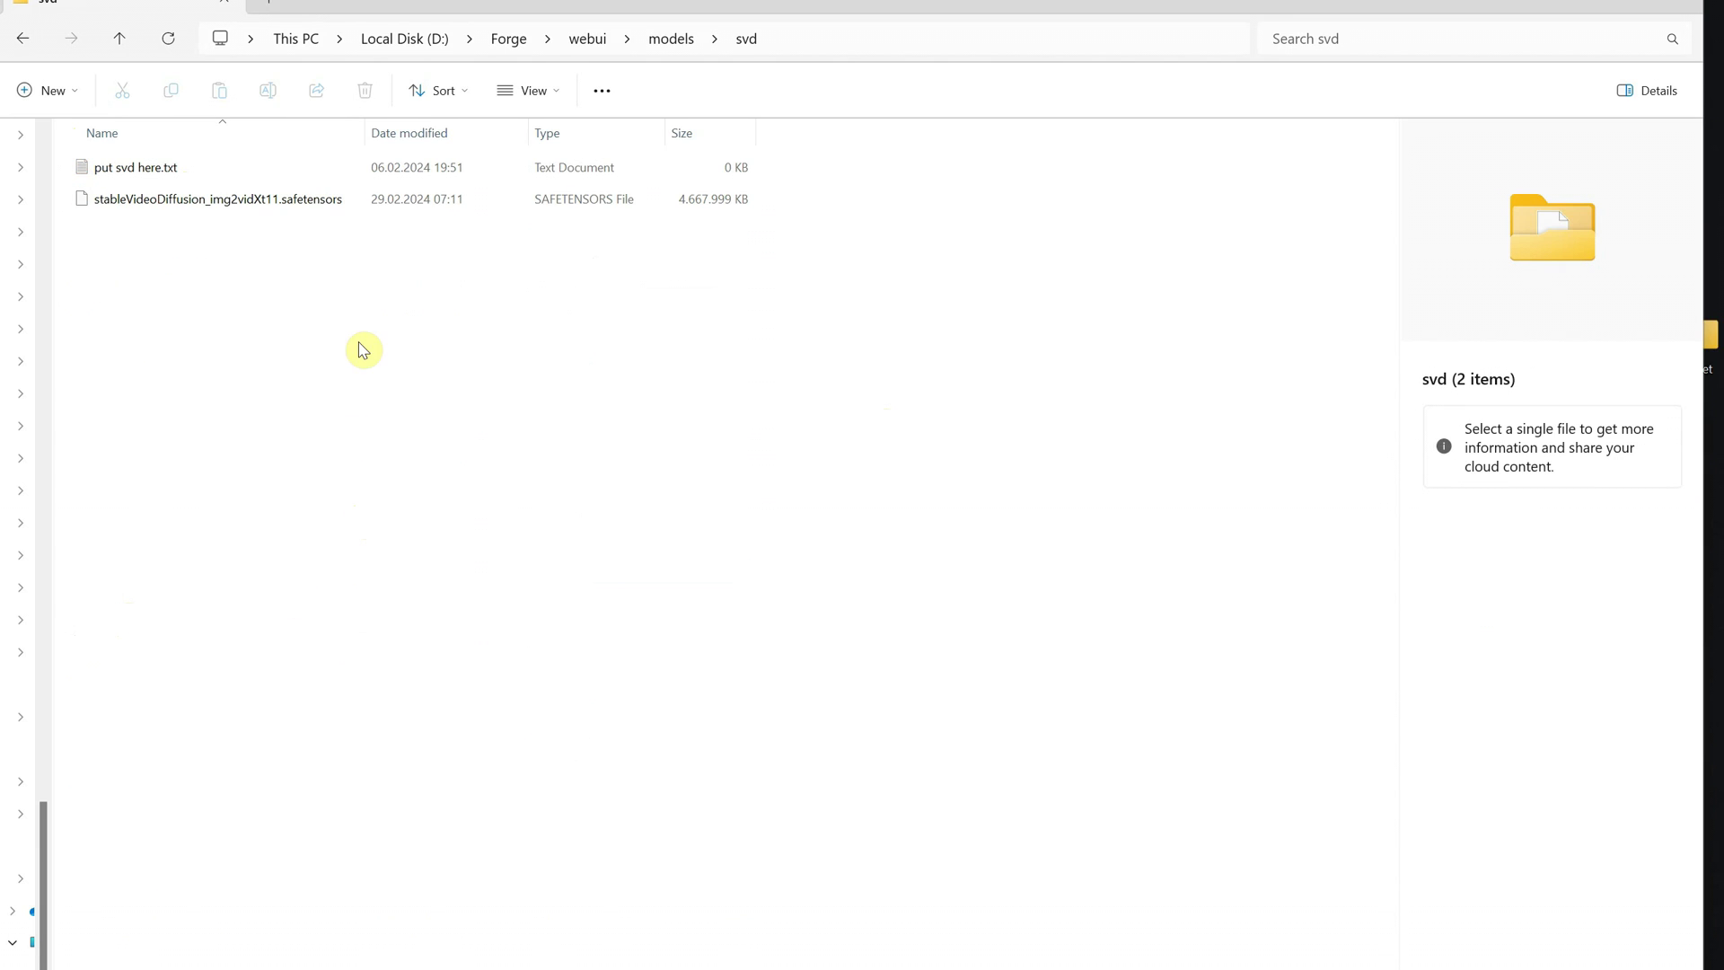
pyautogui.moveTo(361, 320); pyautogui.dragTo(170, 212)
pyautogui.click(252, 339)
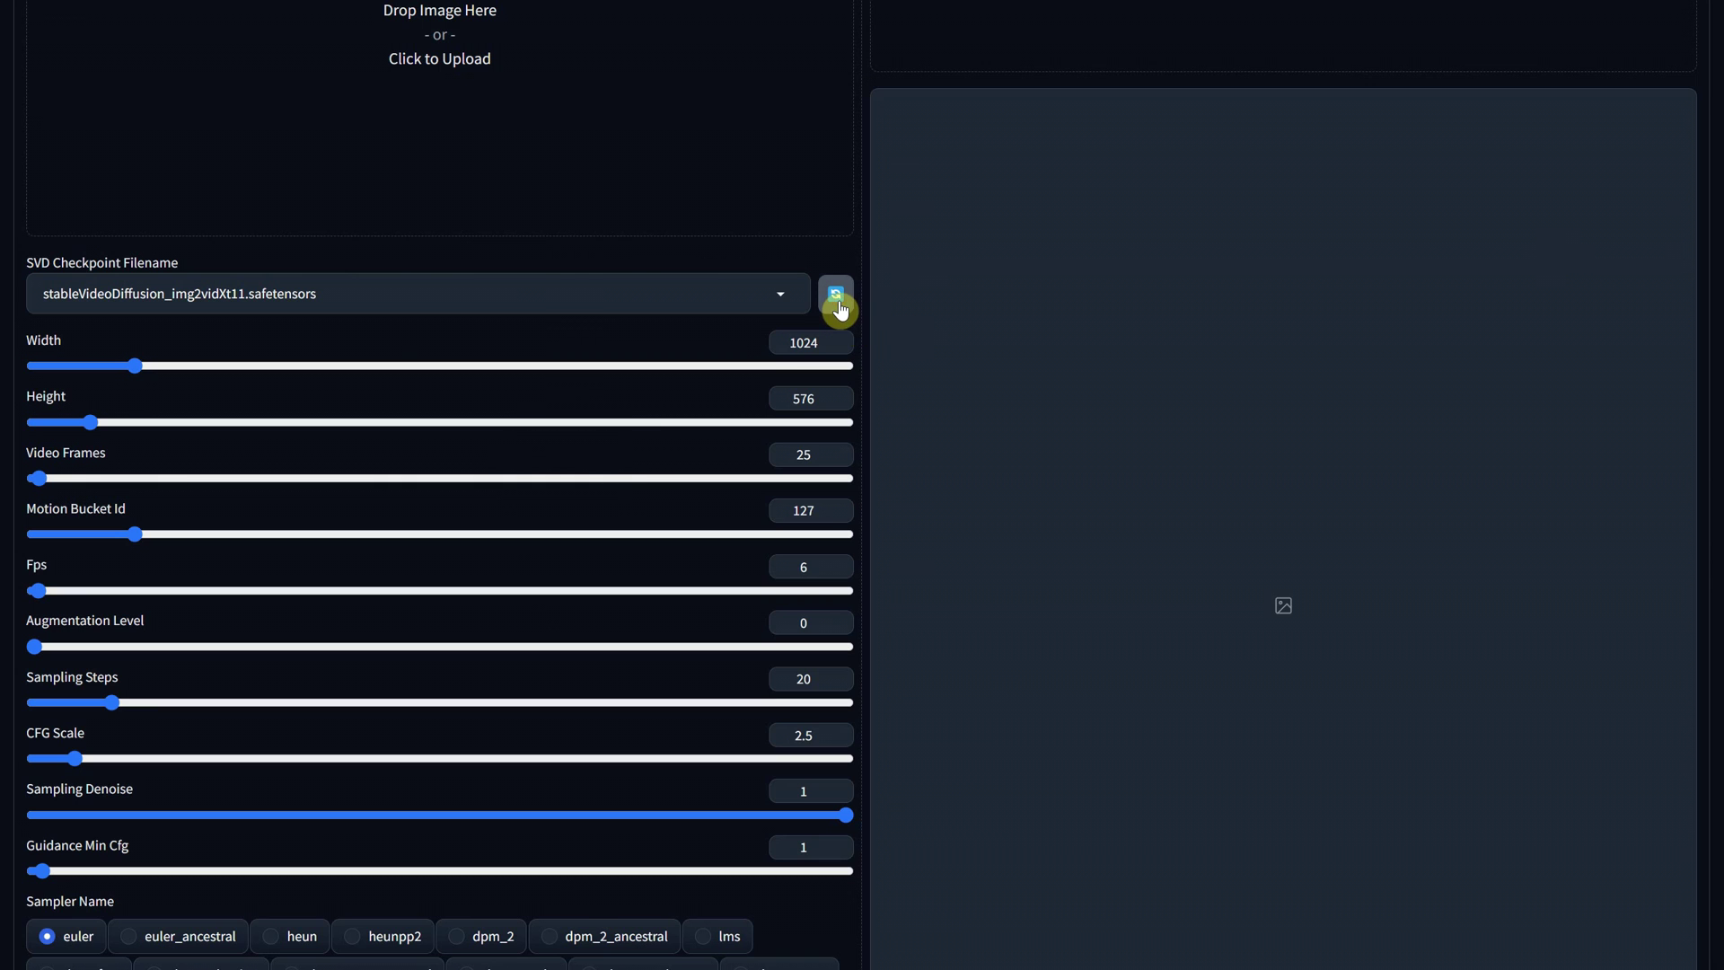
pyautogui.click(778, 289)
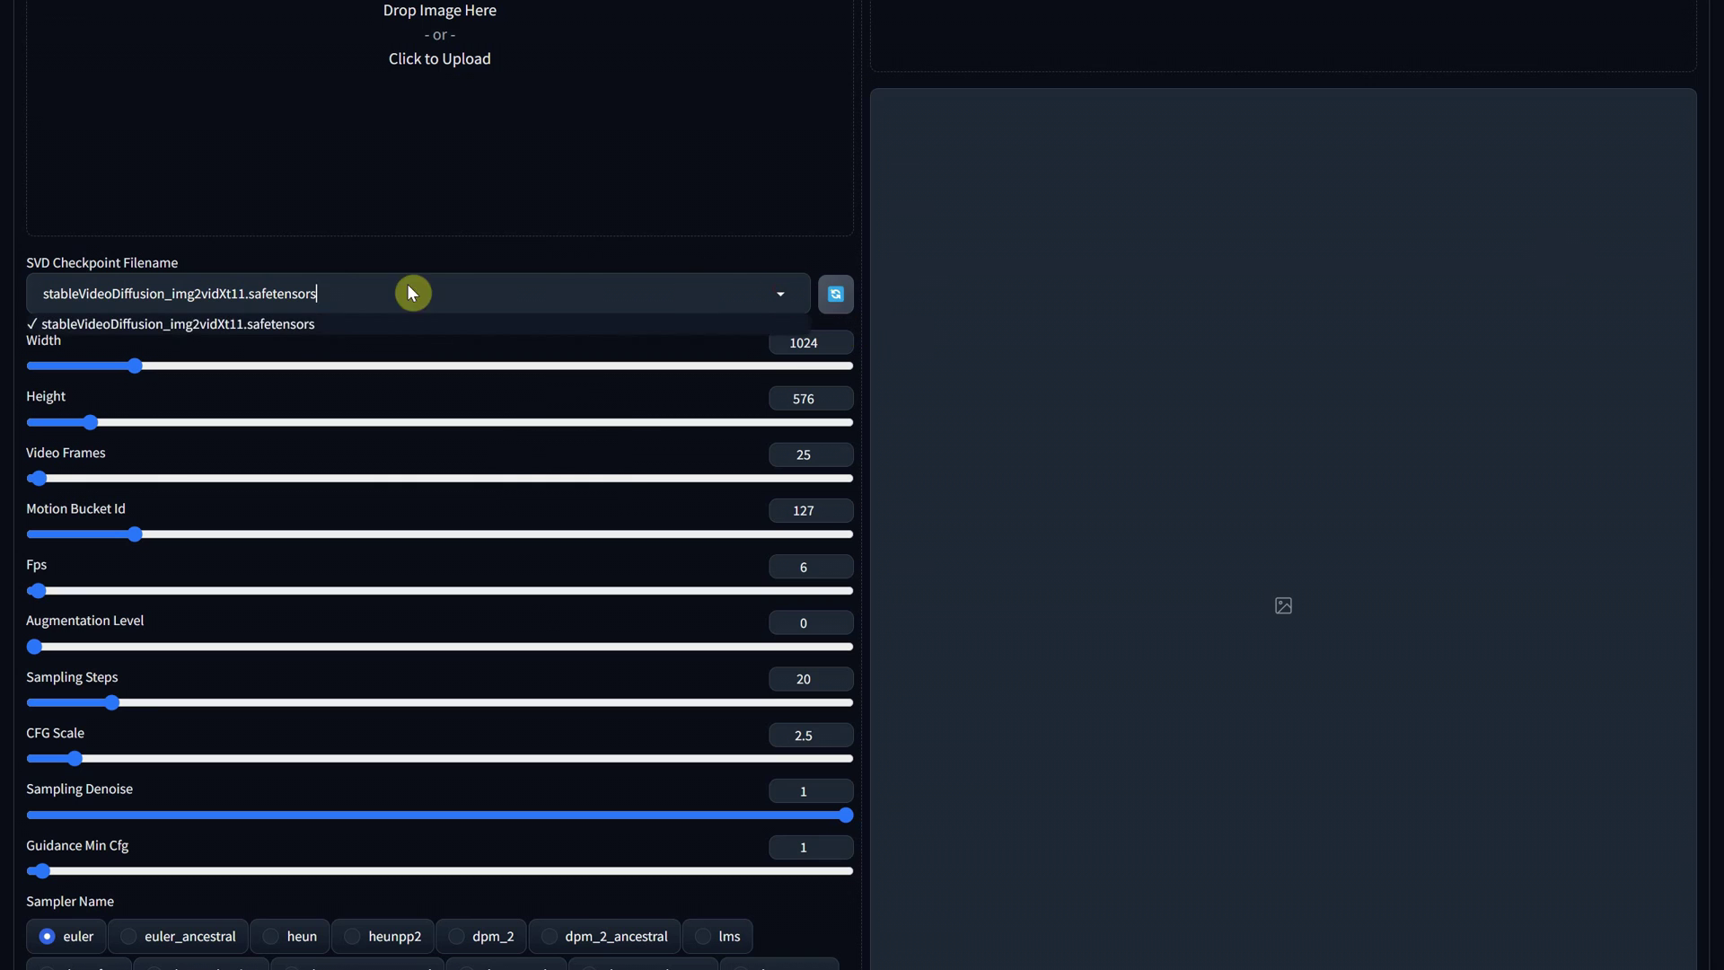
pyautogui.click(350, 326)
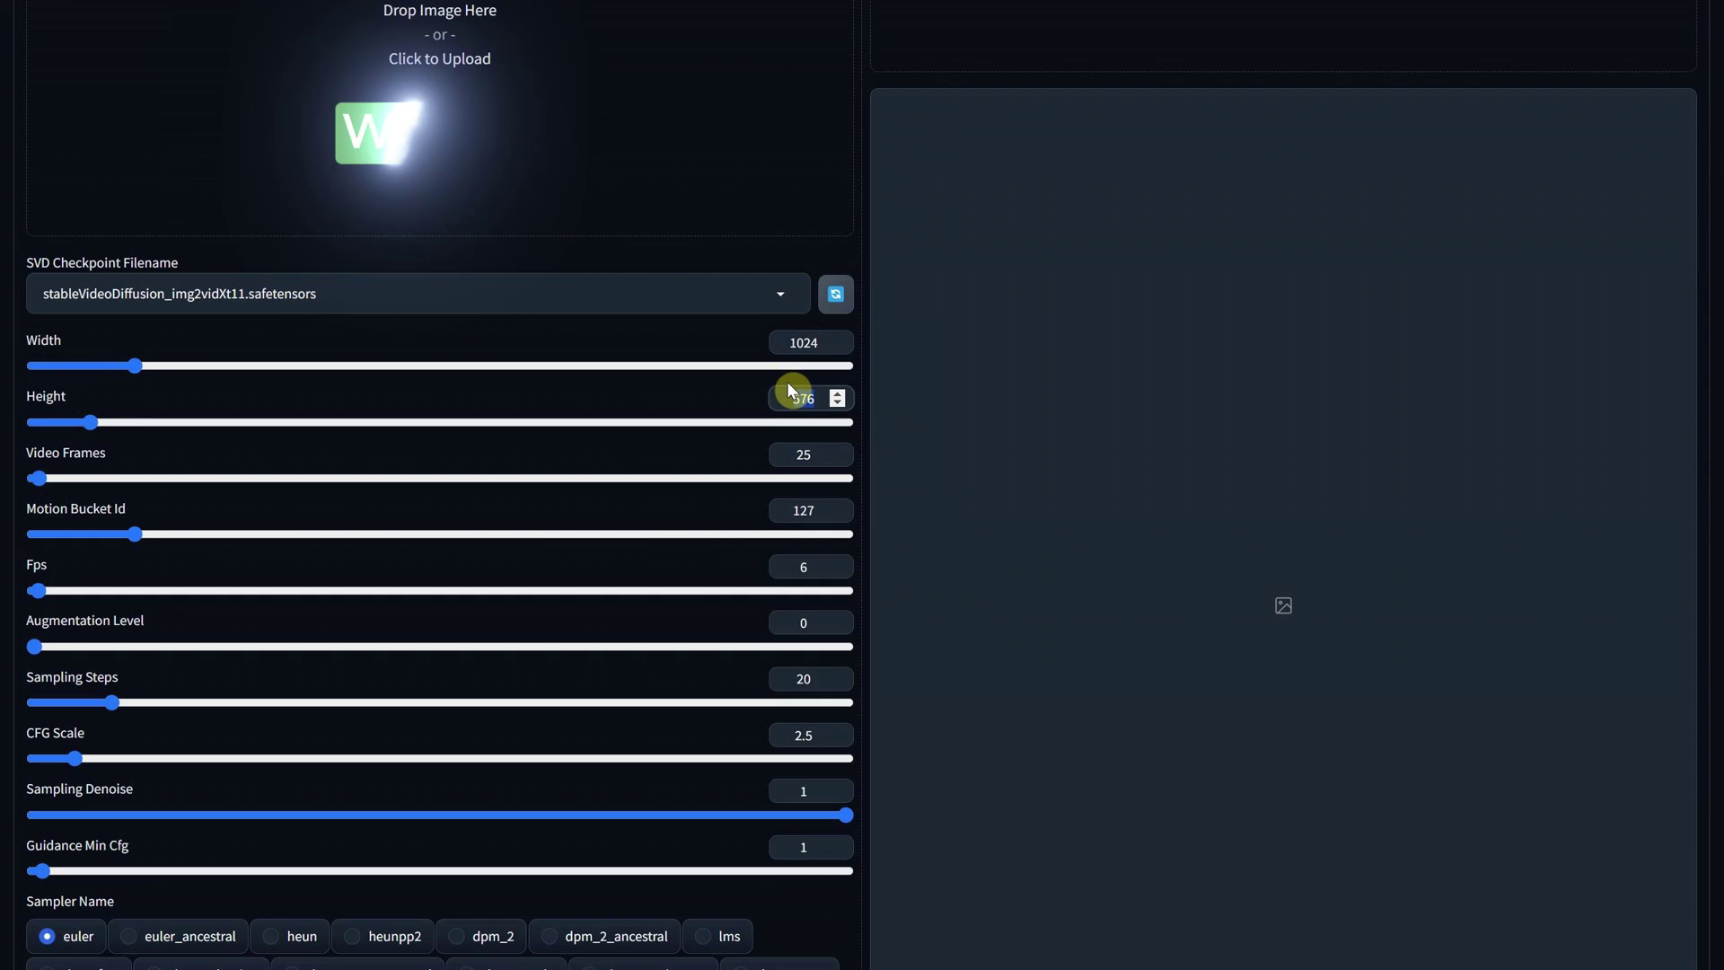
pyautogui.doubleClick(806, 449)
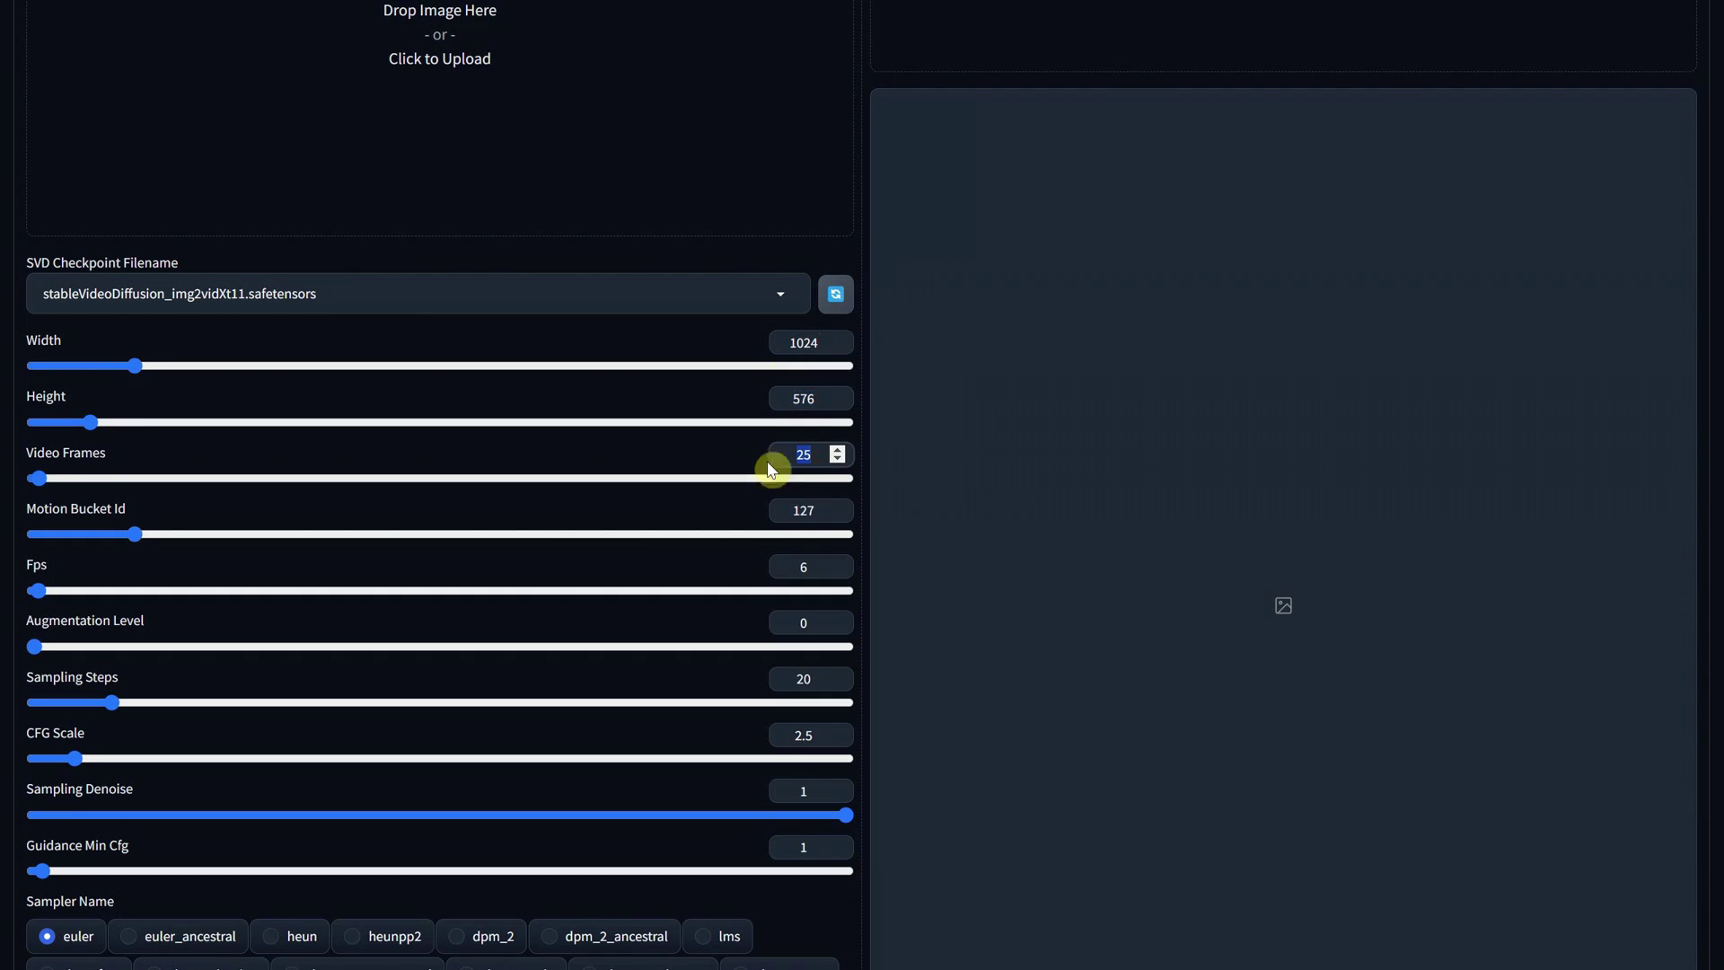
pyautogui.doubleClick(805, 506)
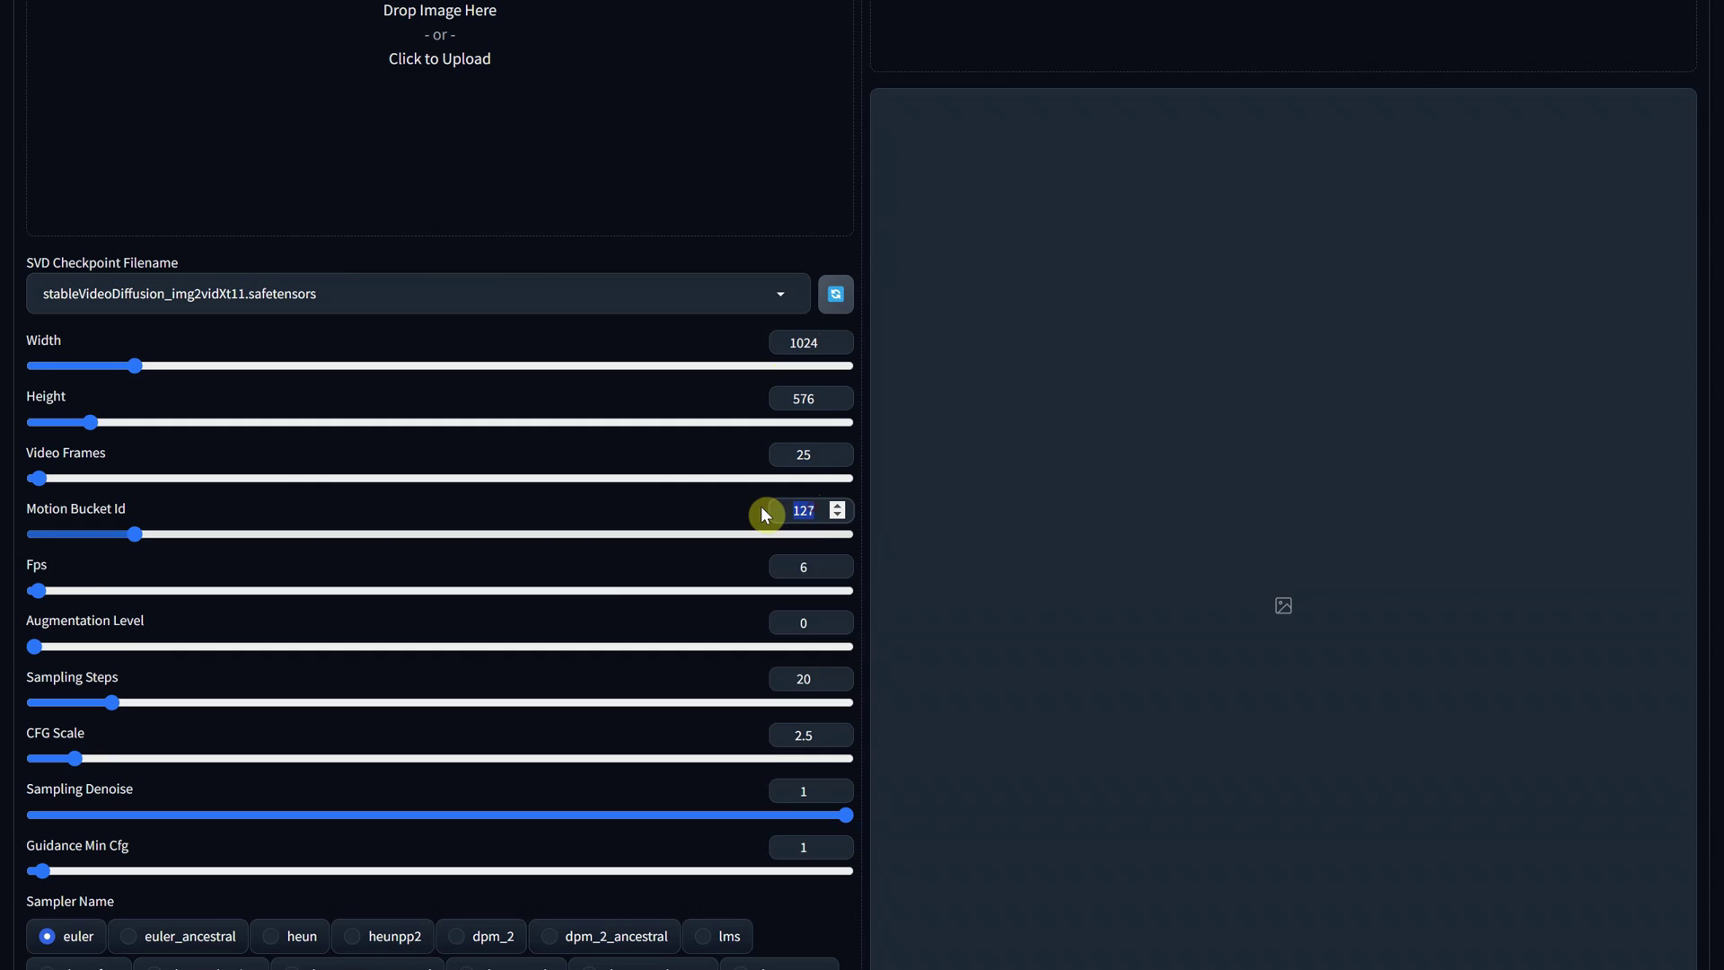
pyautogui.click(803, 566)
pyautogui.click(809, 623)
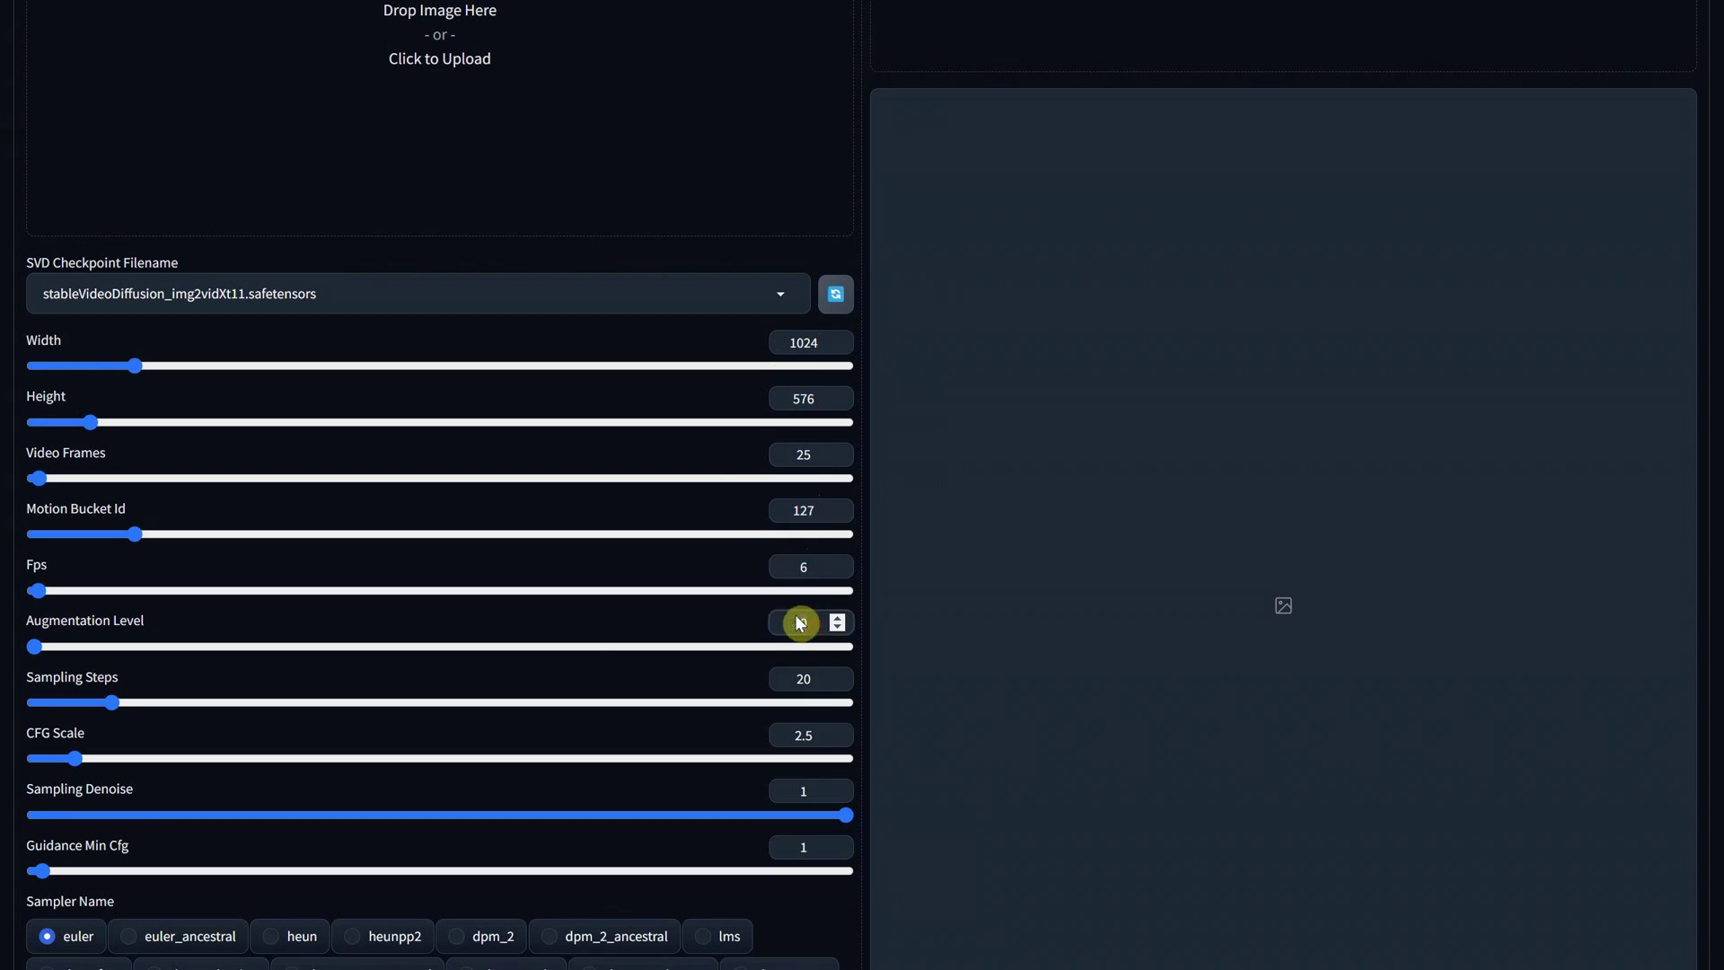
pyautogui.click(788, 675)
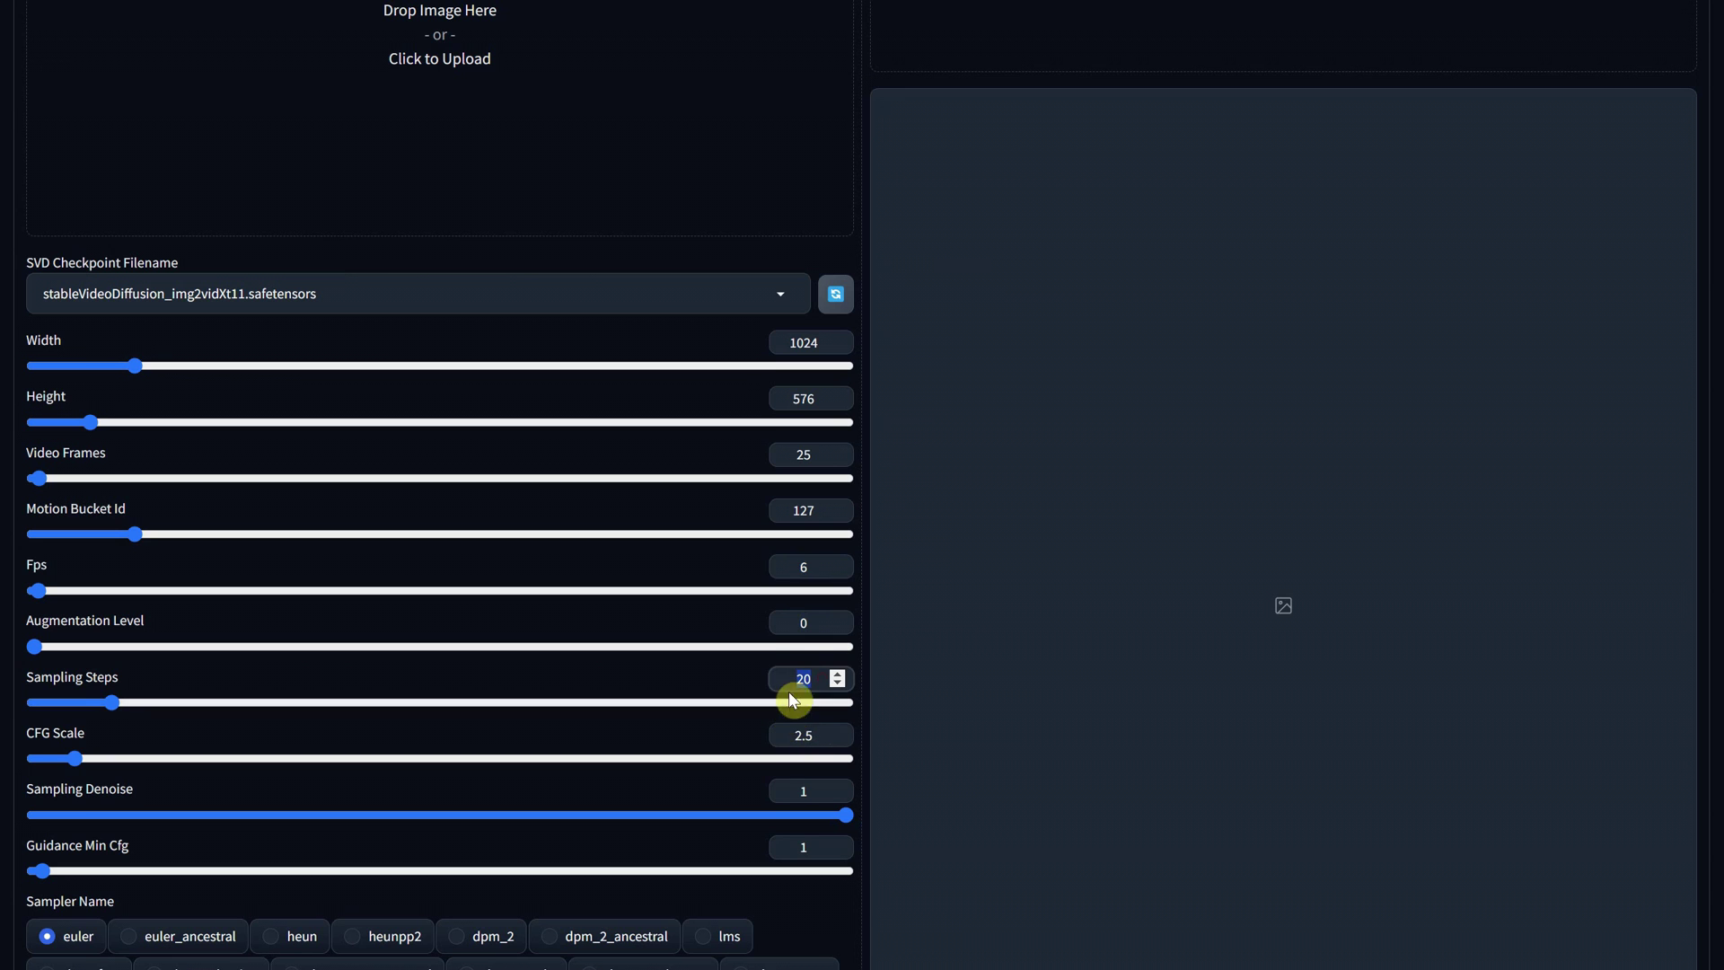
pyautogui.scroll(-3, 791, 664)
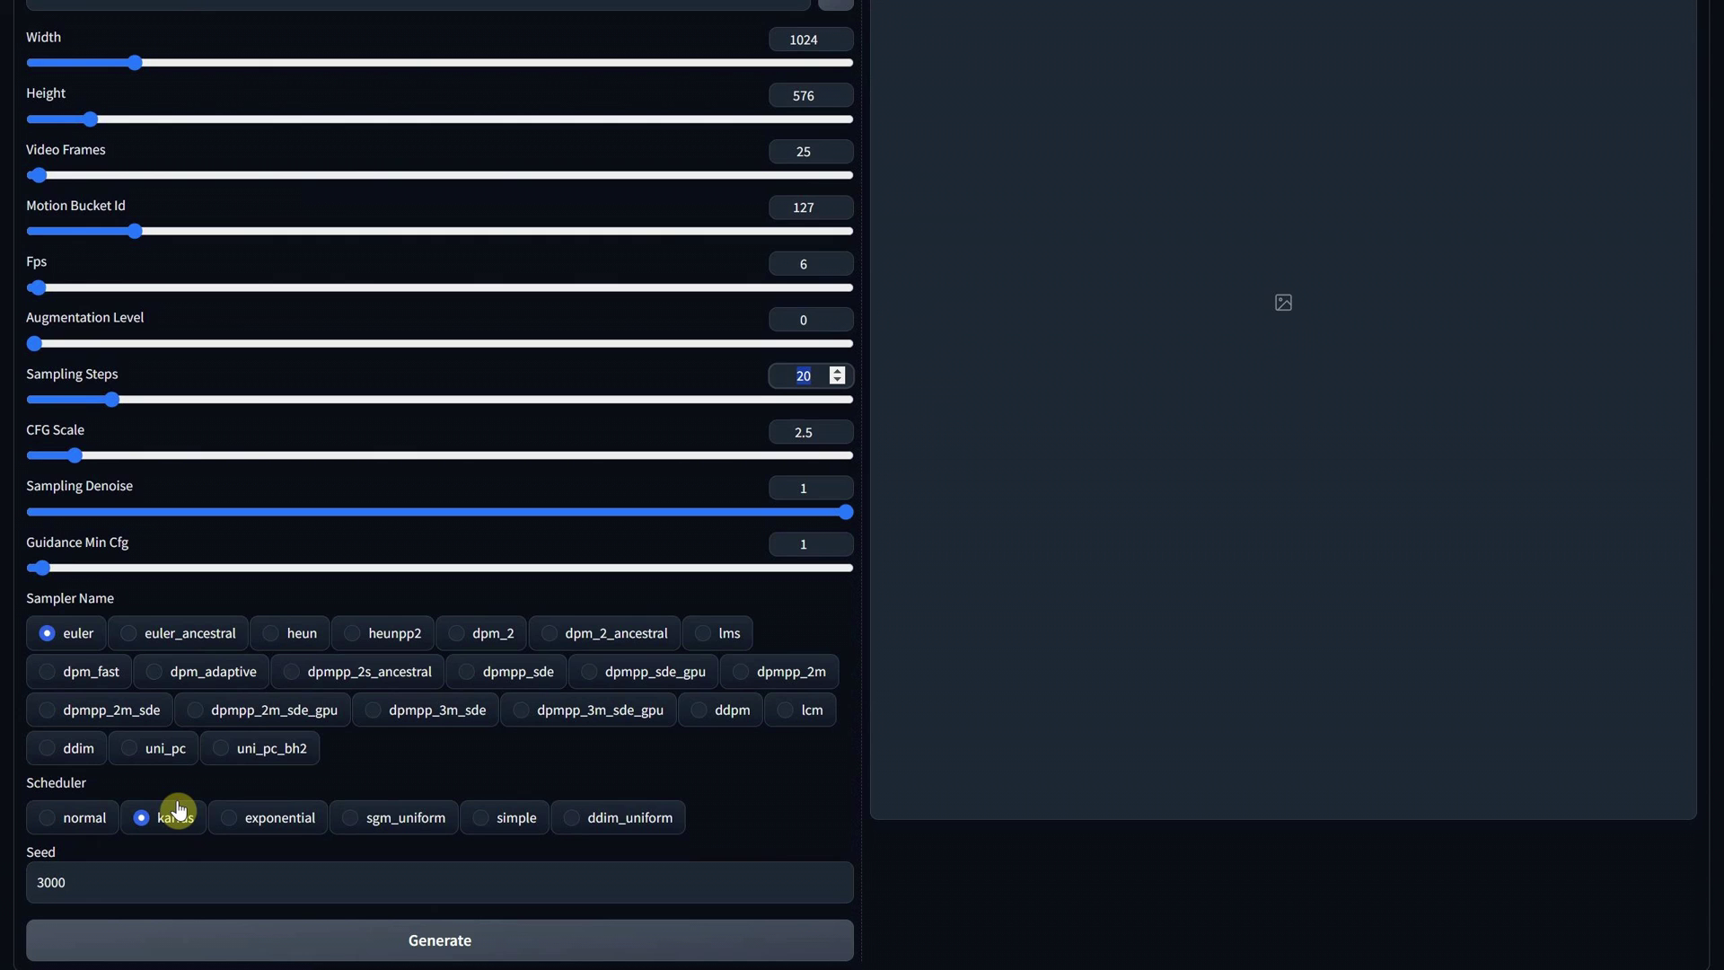
pyautogui.scroll(-1, 189, 803)
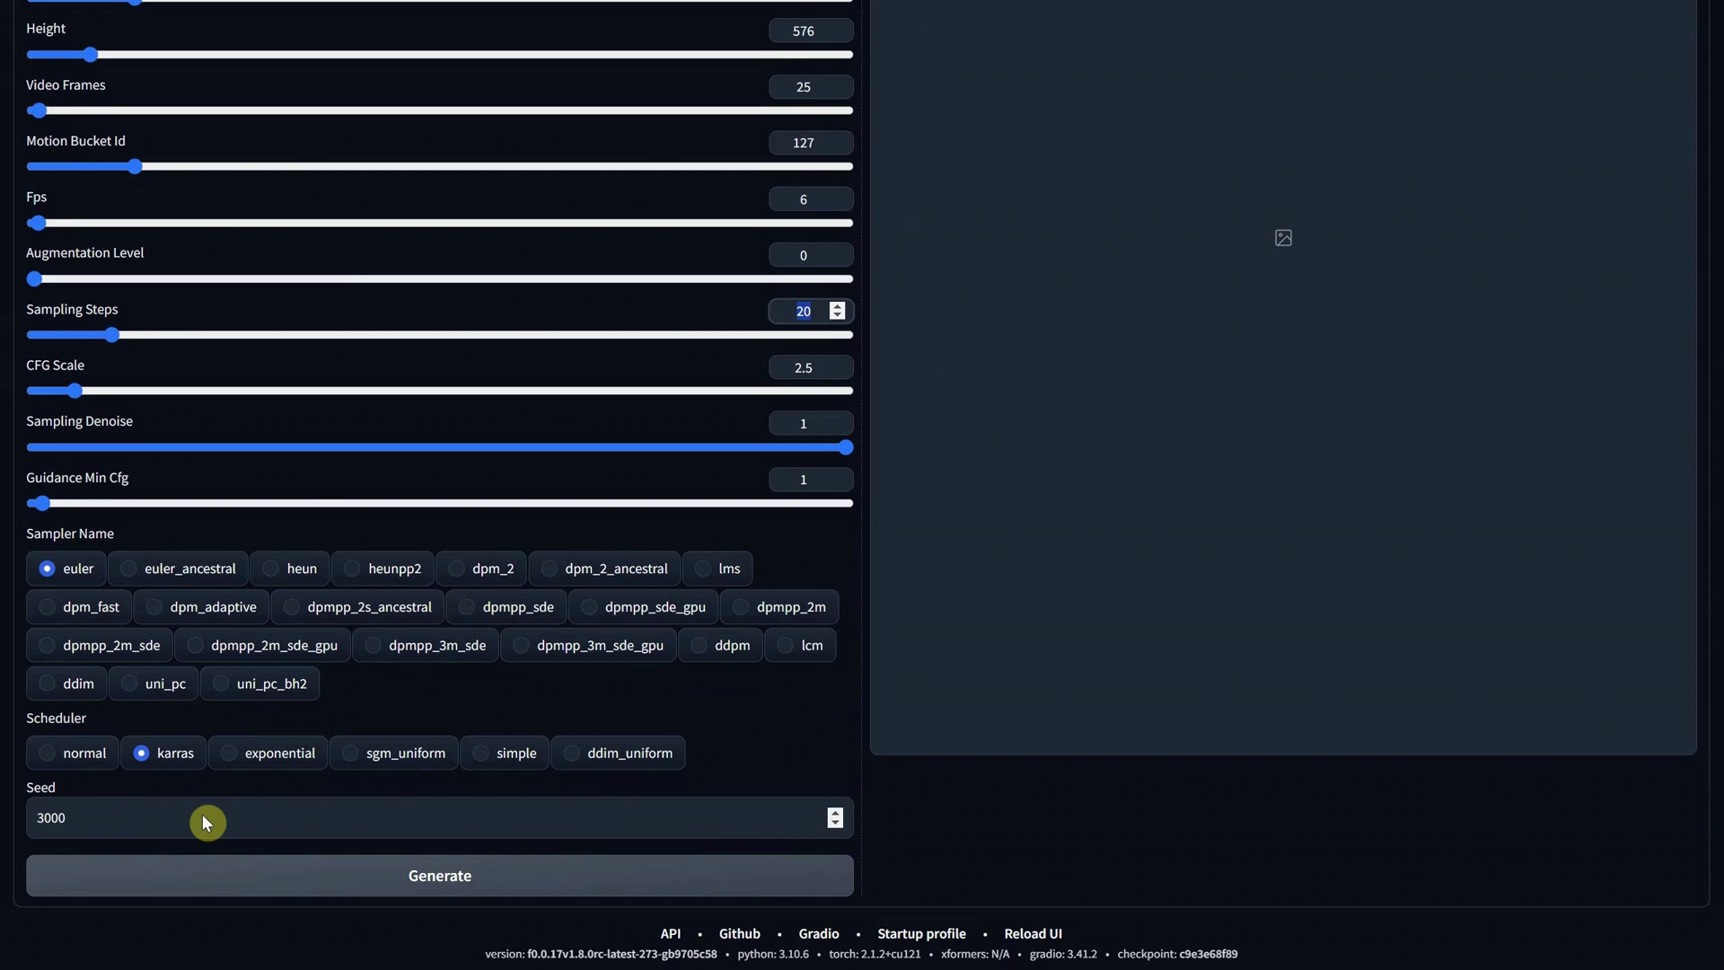
pyautogui.scroll(10, 377, 351)
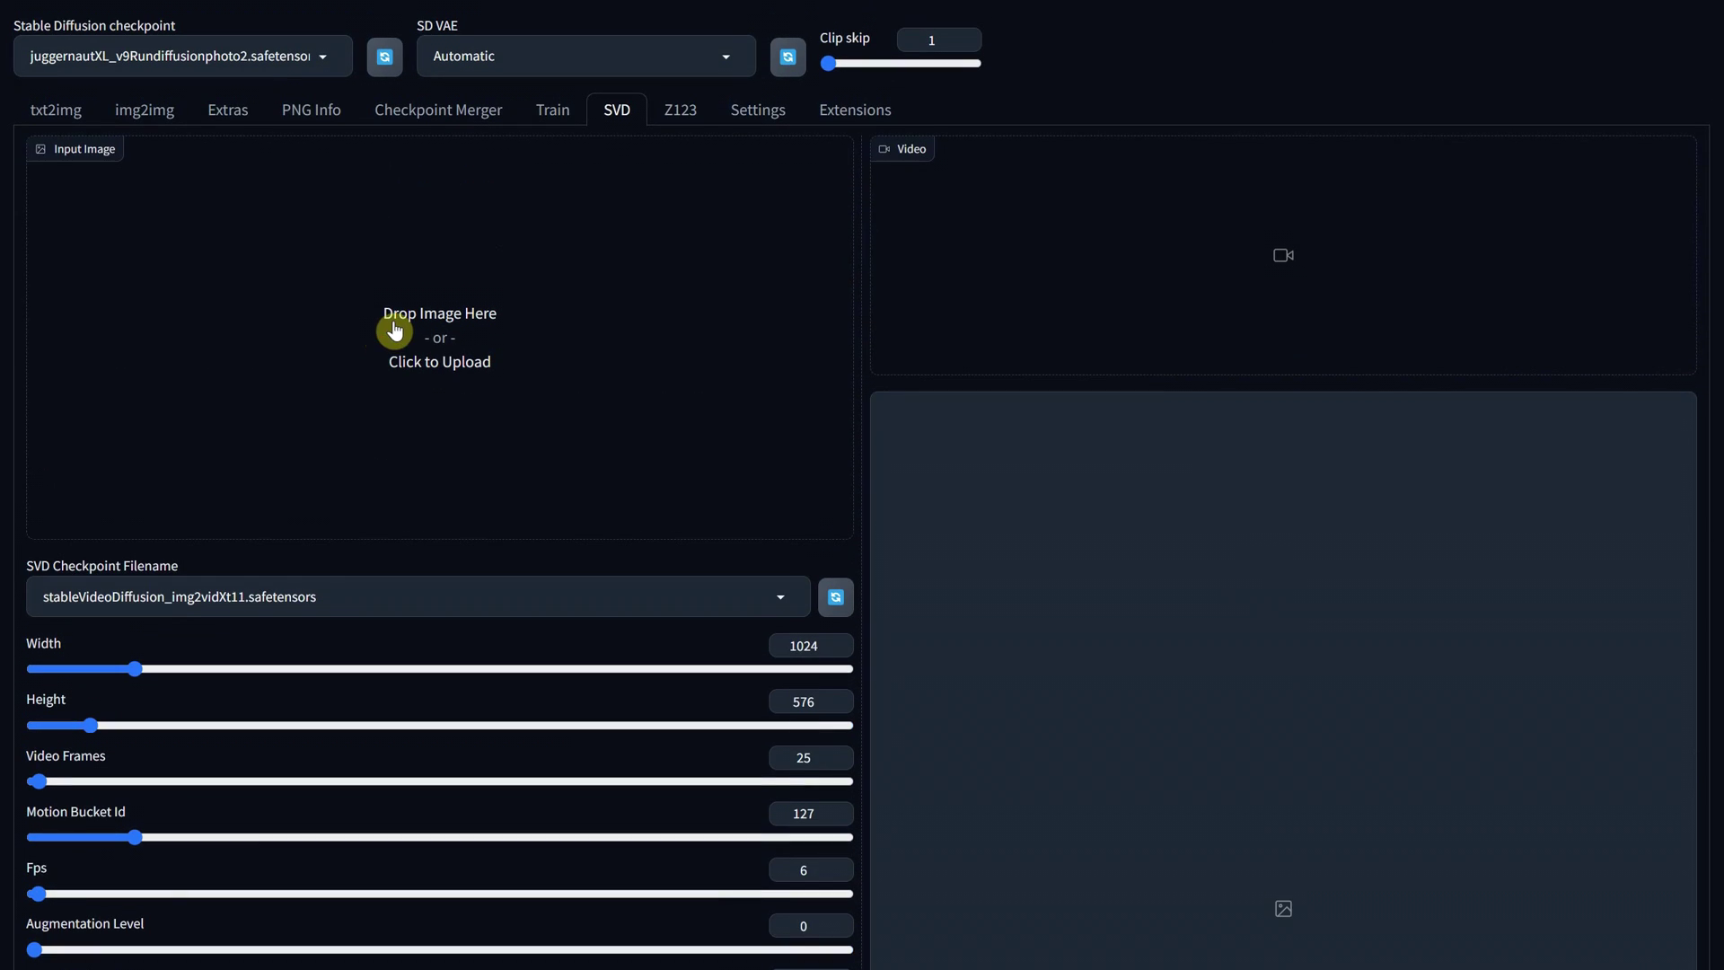
# - Paste the prepared mech robot warrior prompt into the txt2img prompt box
pyautogui.click(67, 112)
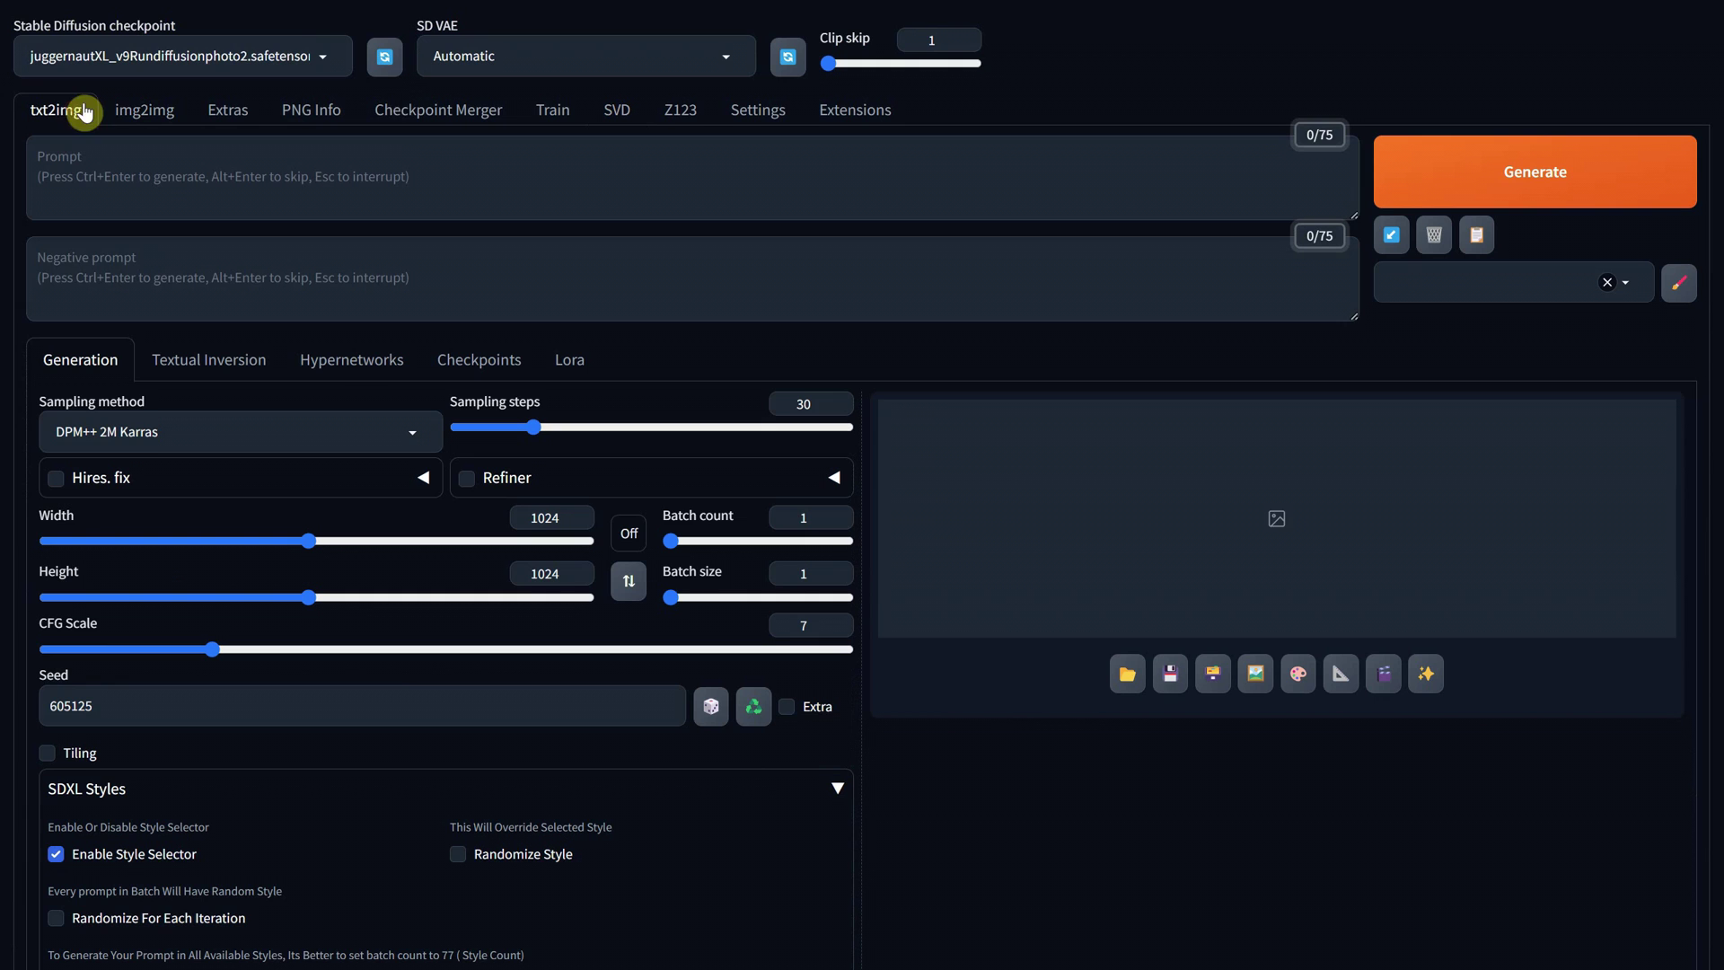
pyautogui.click(176, 180)
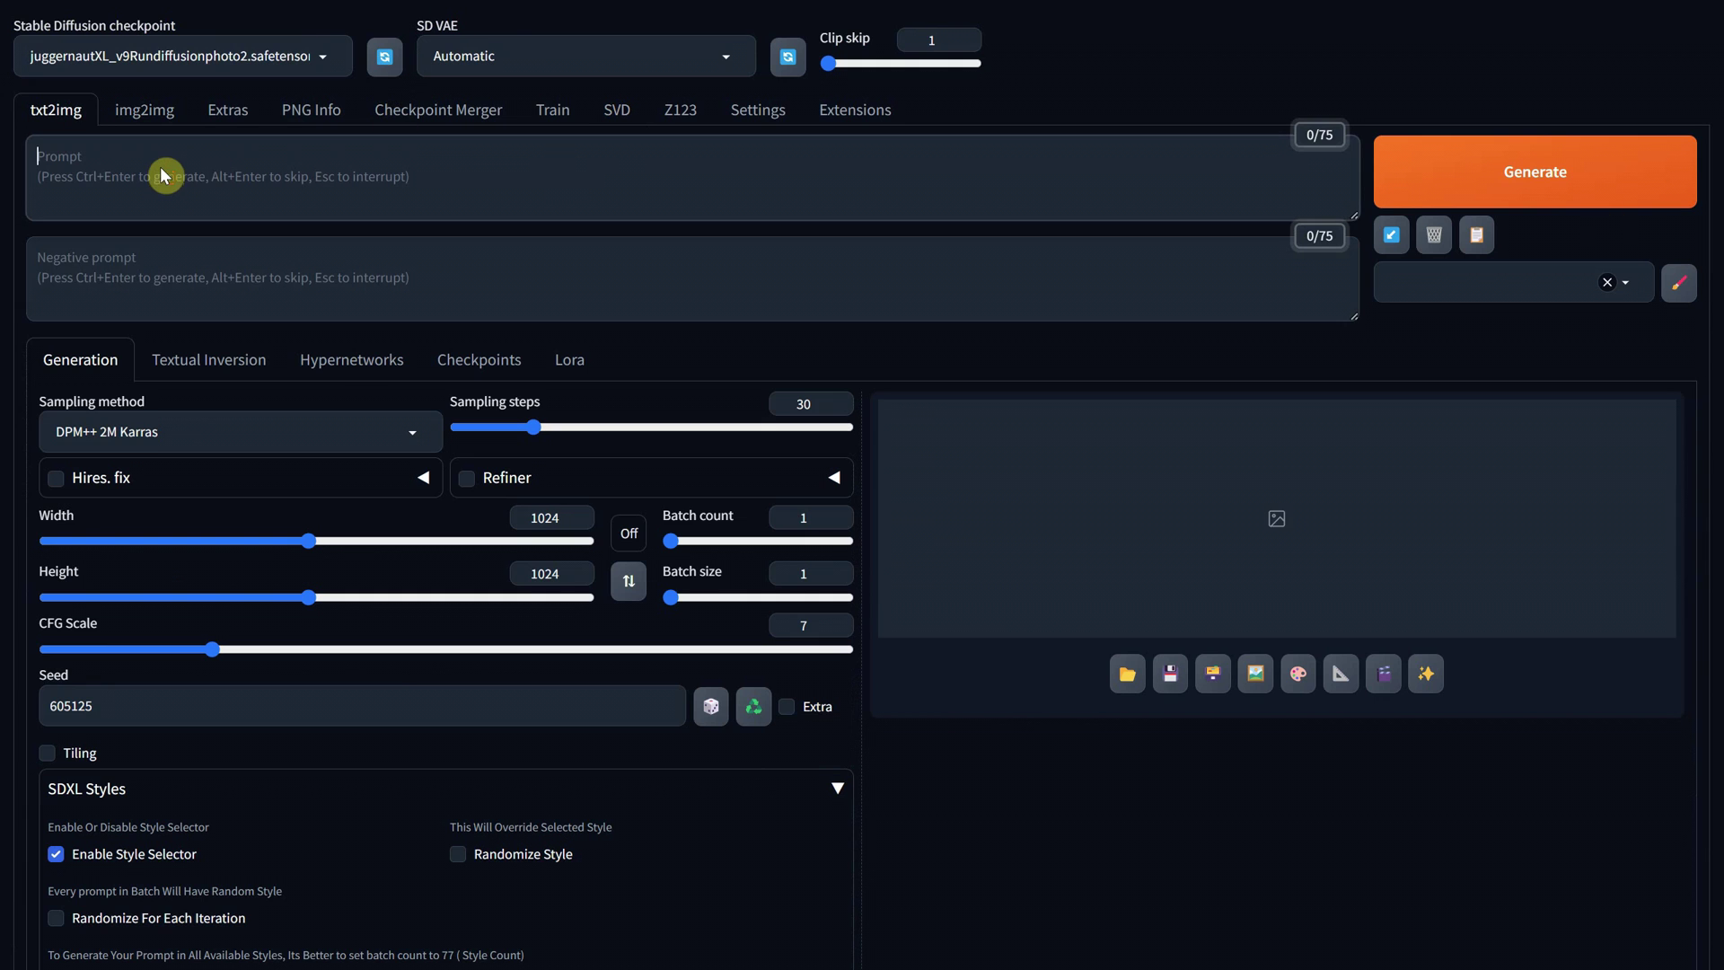
pyautogui.write('portrait of a dark alien warrior mech robot, cinematic, epic, battlefield and explosions behind, midnight')
# - Set the height to 576 for a 1024×576 landscape frame and check the Cinematic style
pyautogui.scroll(-1, 547, 314)
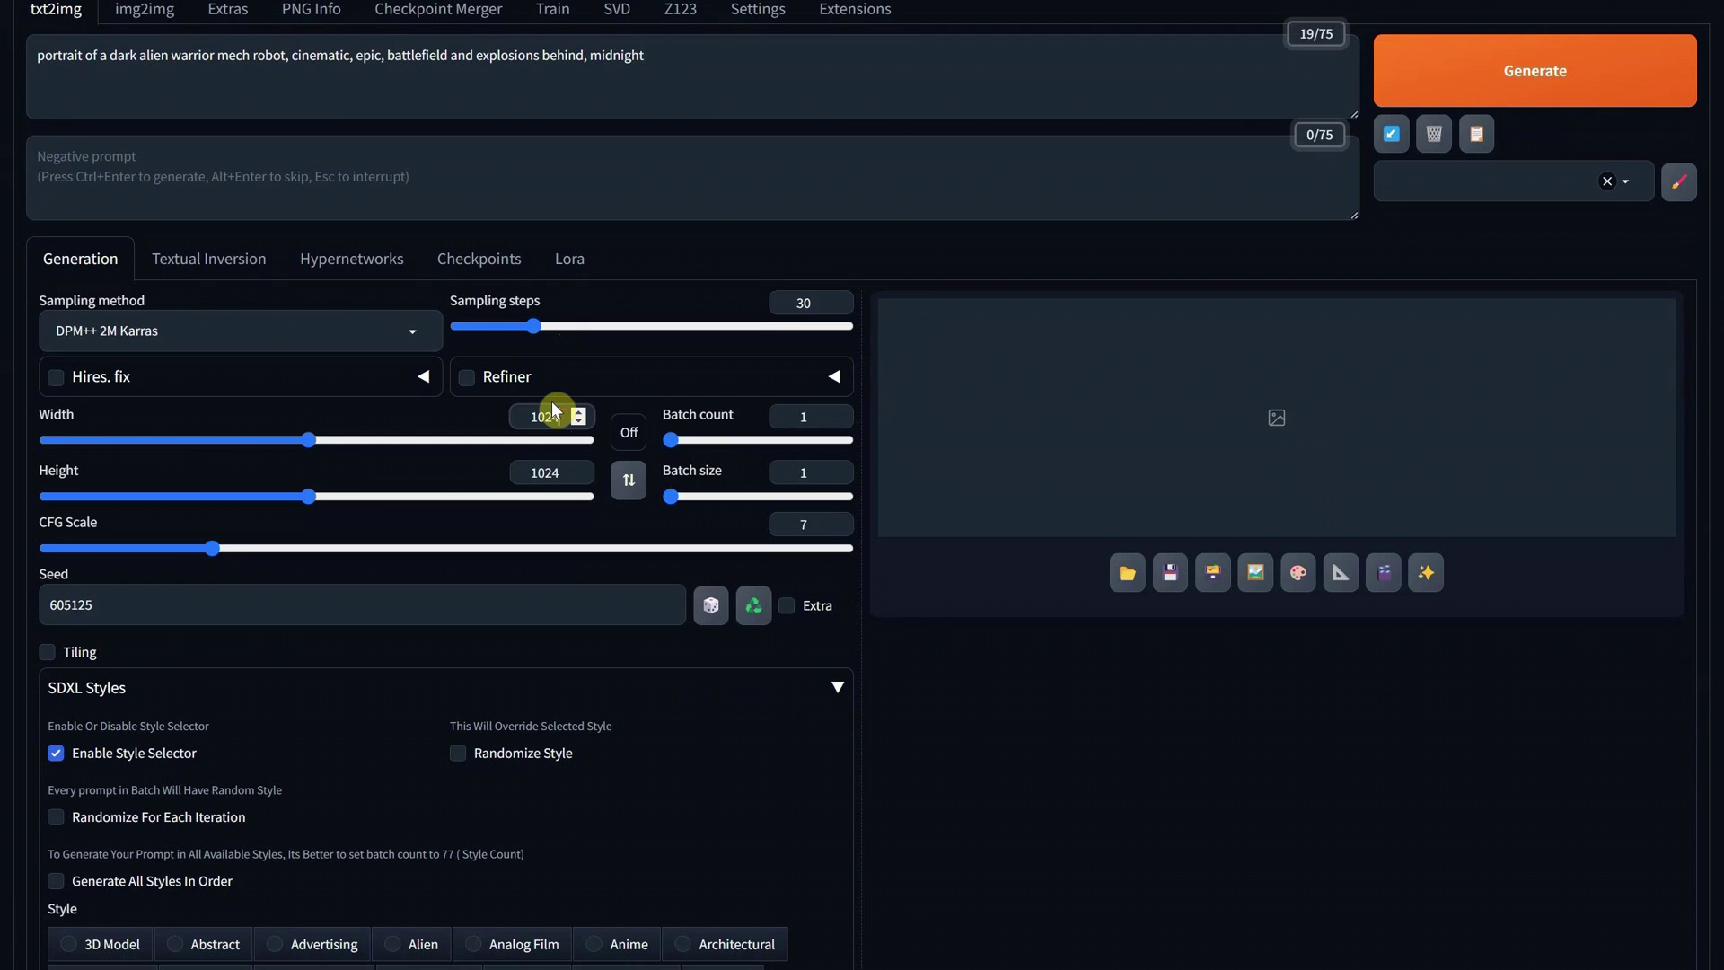
pyautogui.click(555, 409)
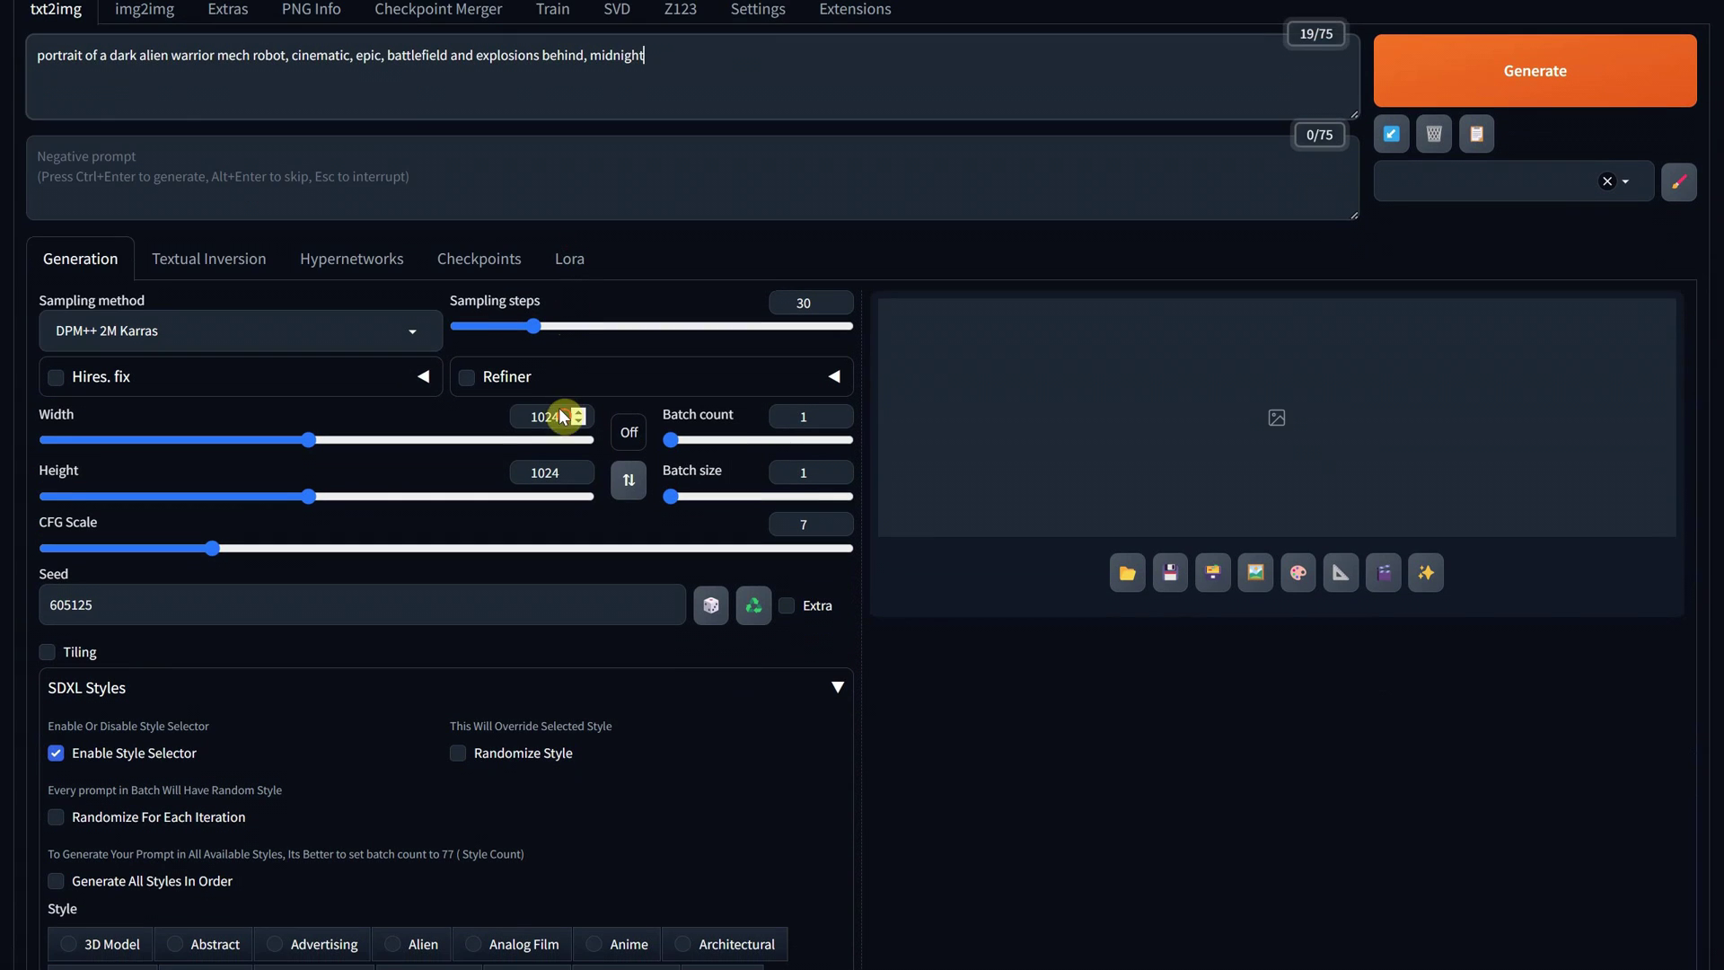
pyautogui.doubleClick(557, 471)
pyautogui.write('576')
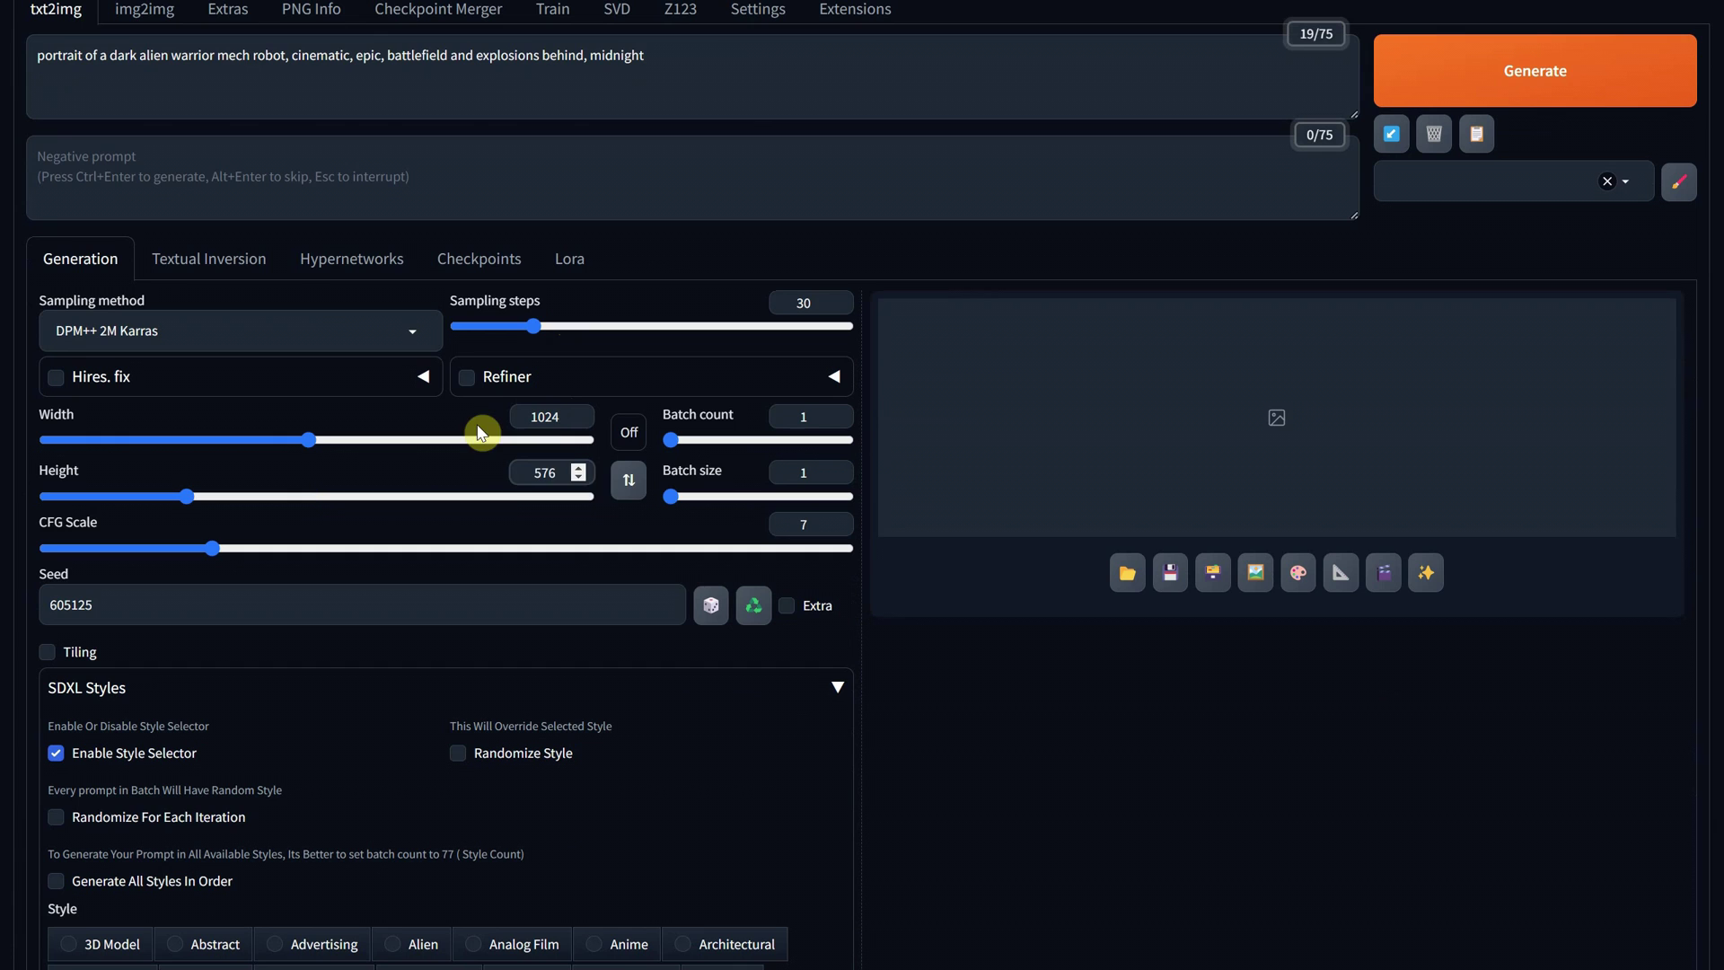
pyautogui.click(628, 481)
pyautogui.click(632, 491)
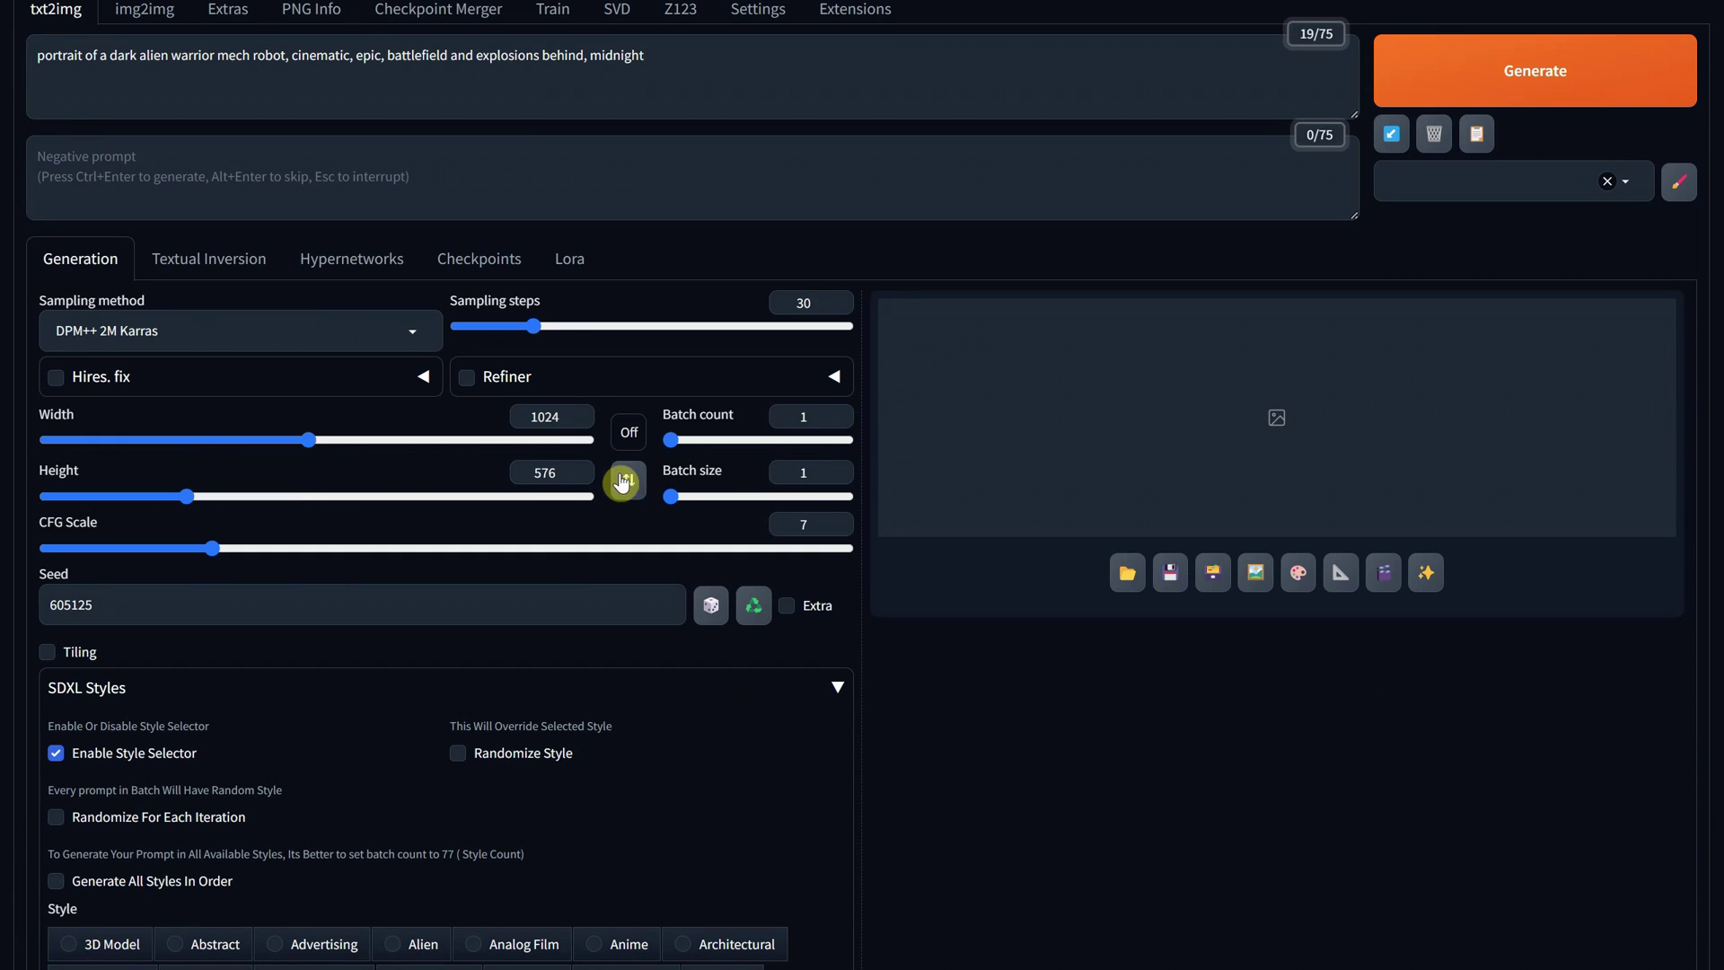
pyautogui.scroll(-5, 543, 449)
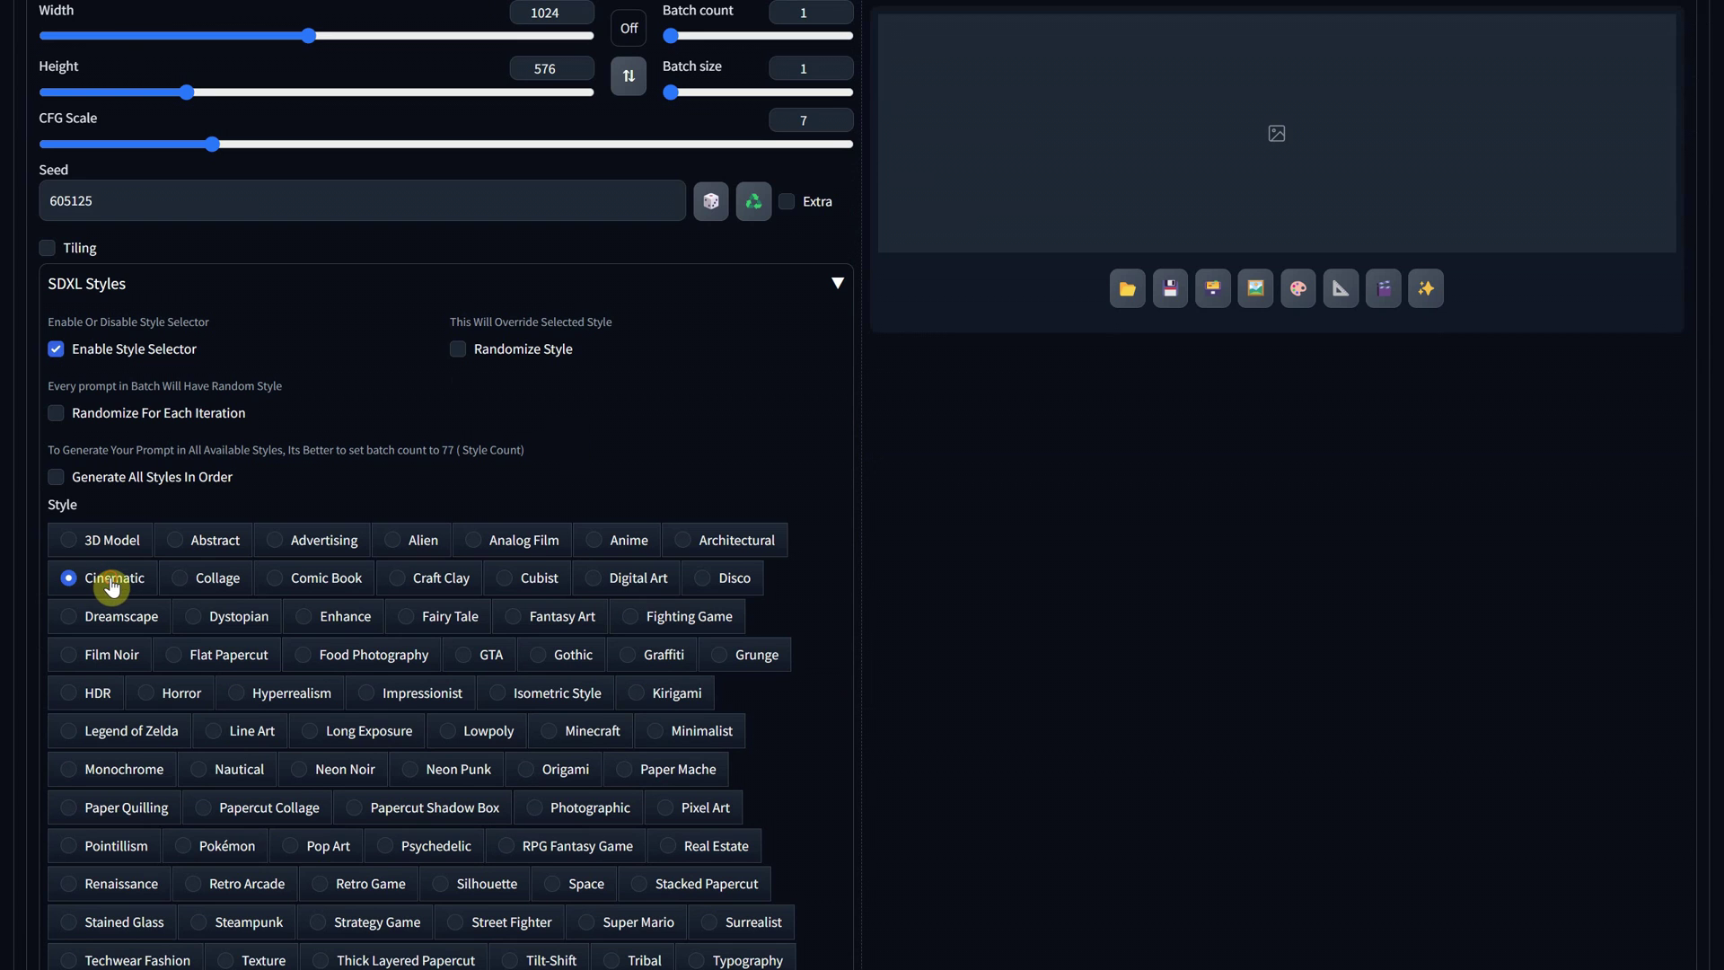
pyautogui.scroll(6, 524, 446)
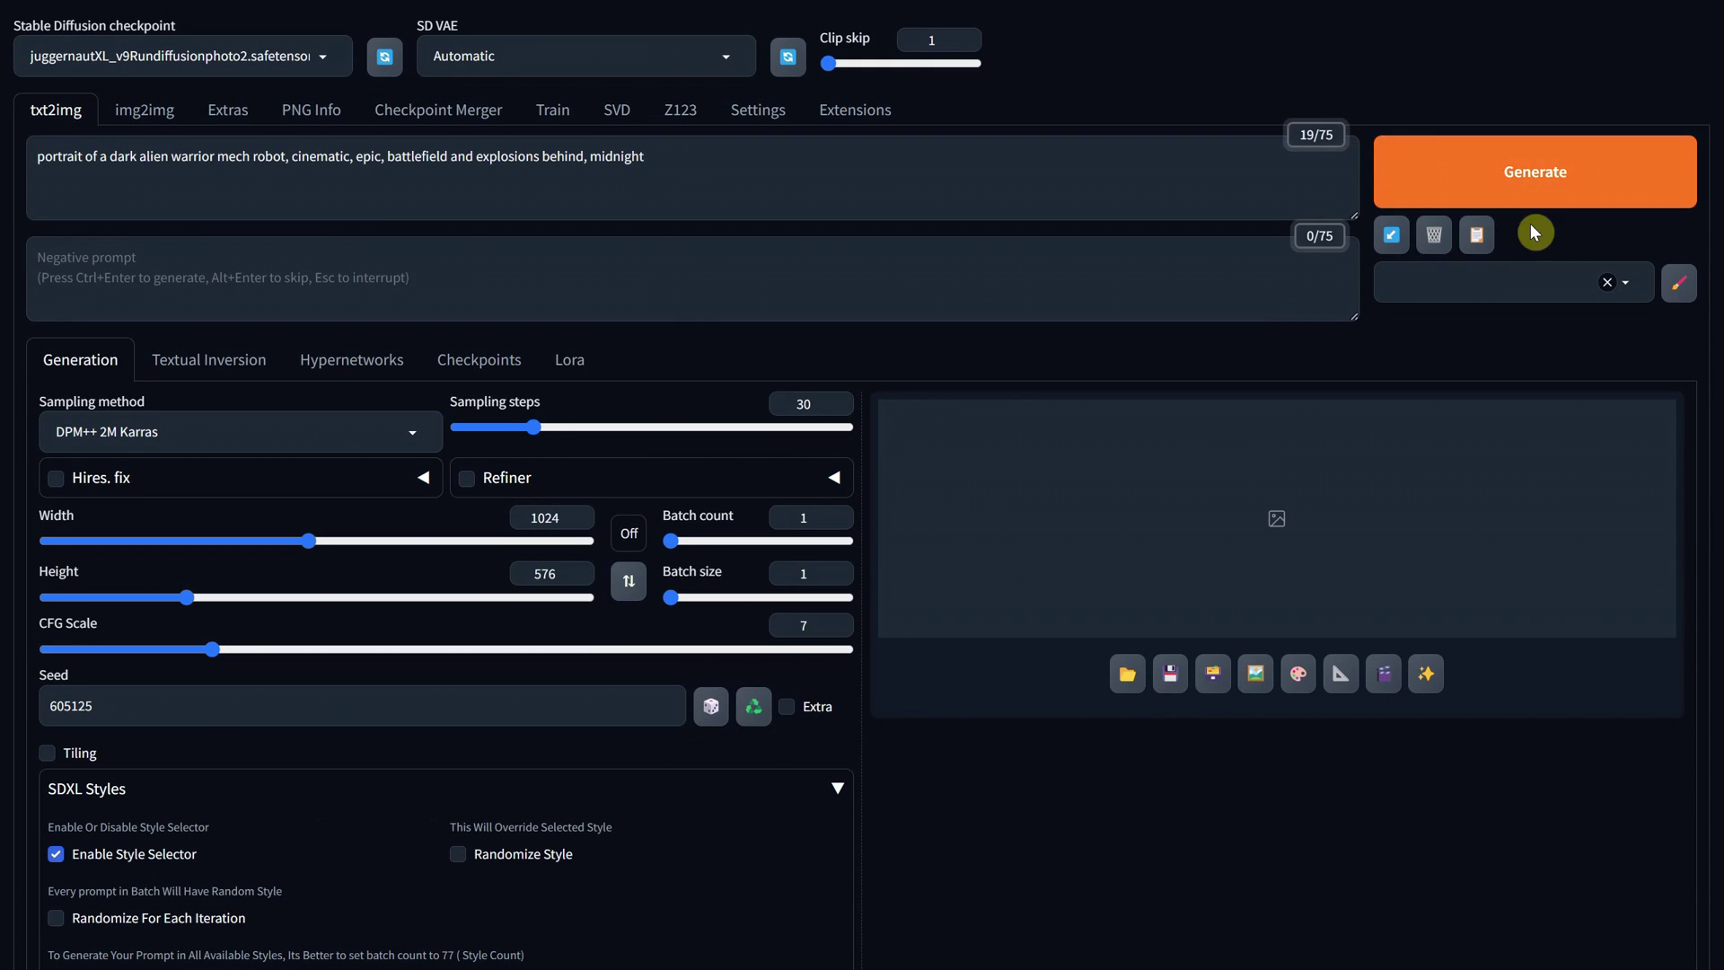
# - Generate the dark robot warrior image and send it with its parameters to the SVD tab
pyautogui.click(1423, 175)
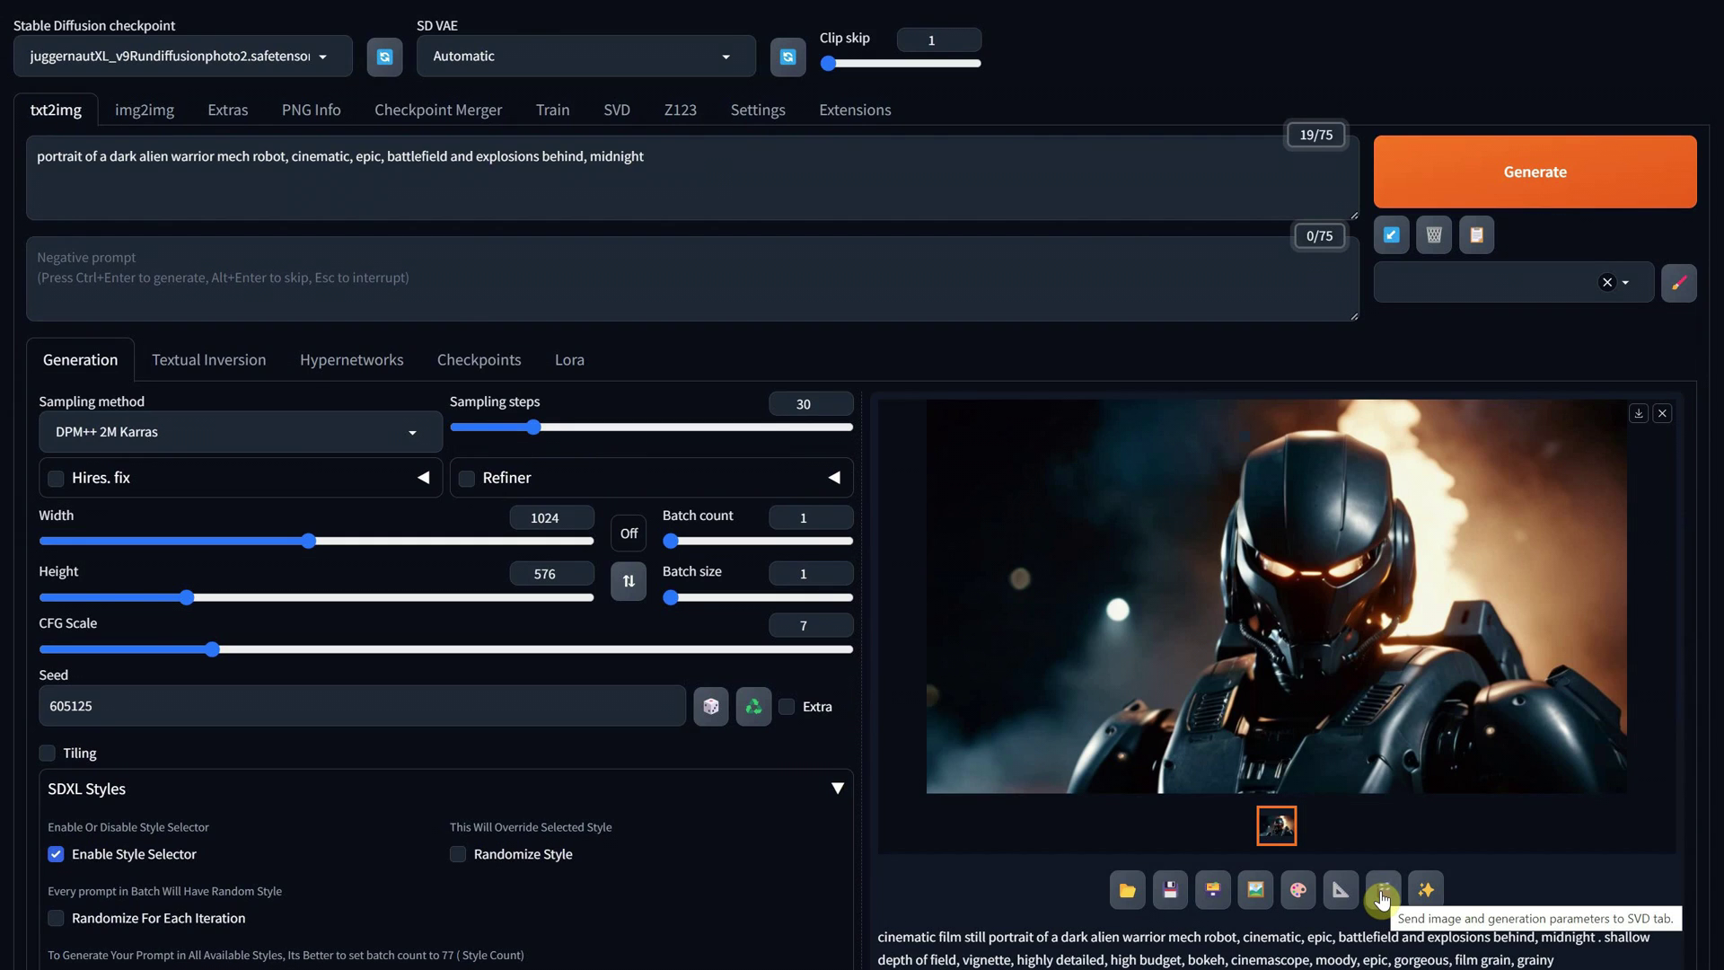
pyautogui.click(1382, 898)
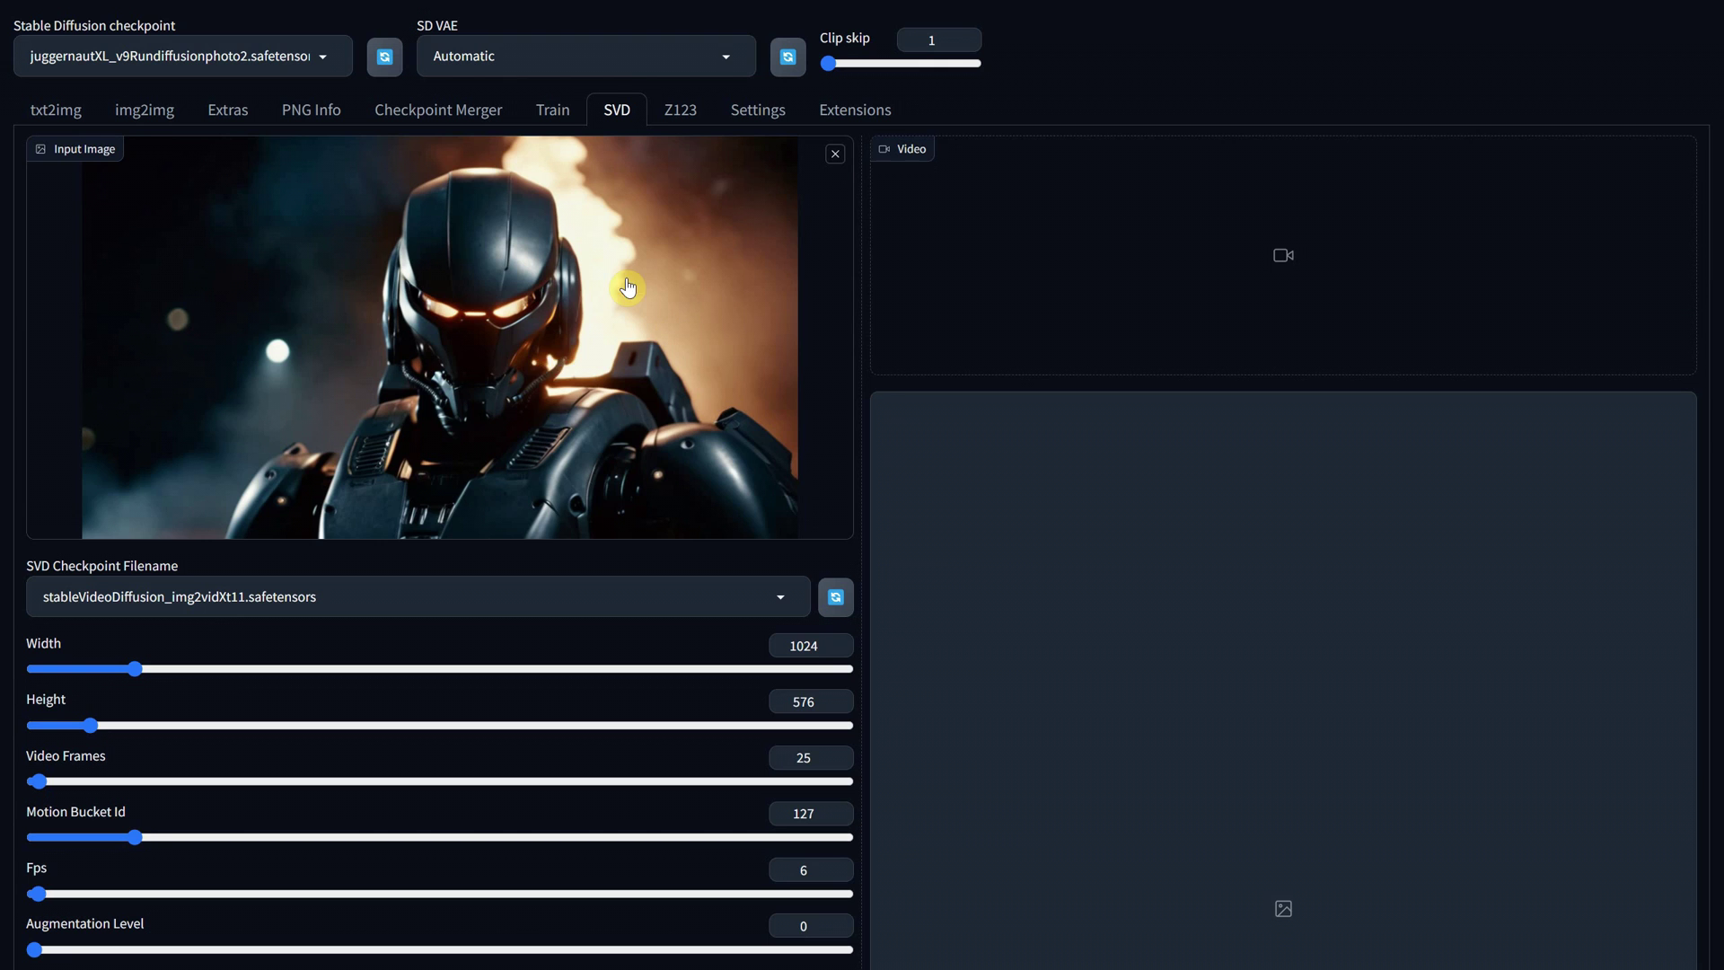
# - Generate a 4-second SVD clip from the robot image and replay the finished video
pyautogui.scroll(-8, 601, 443)
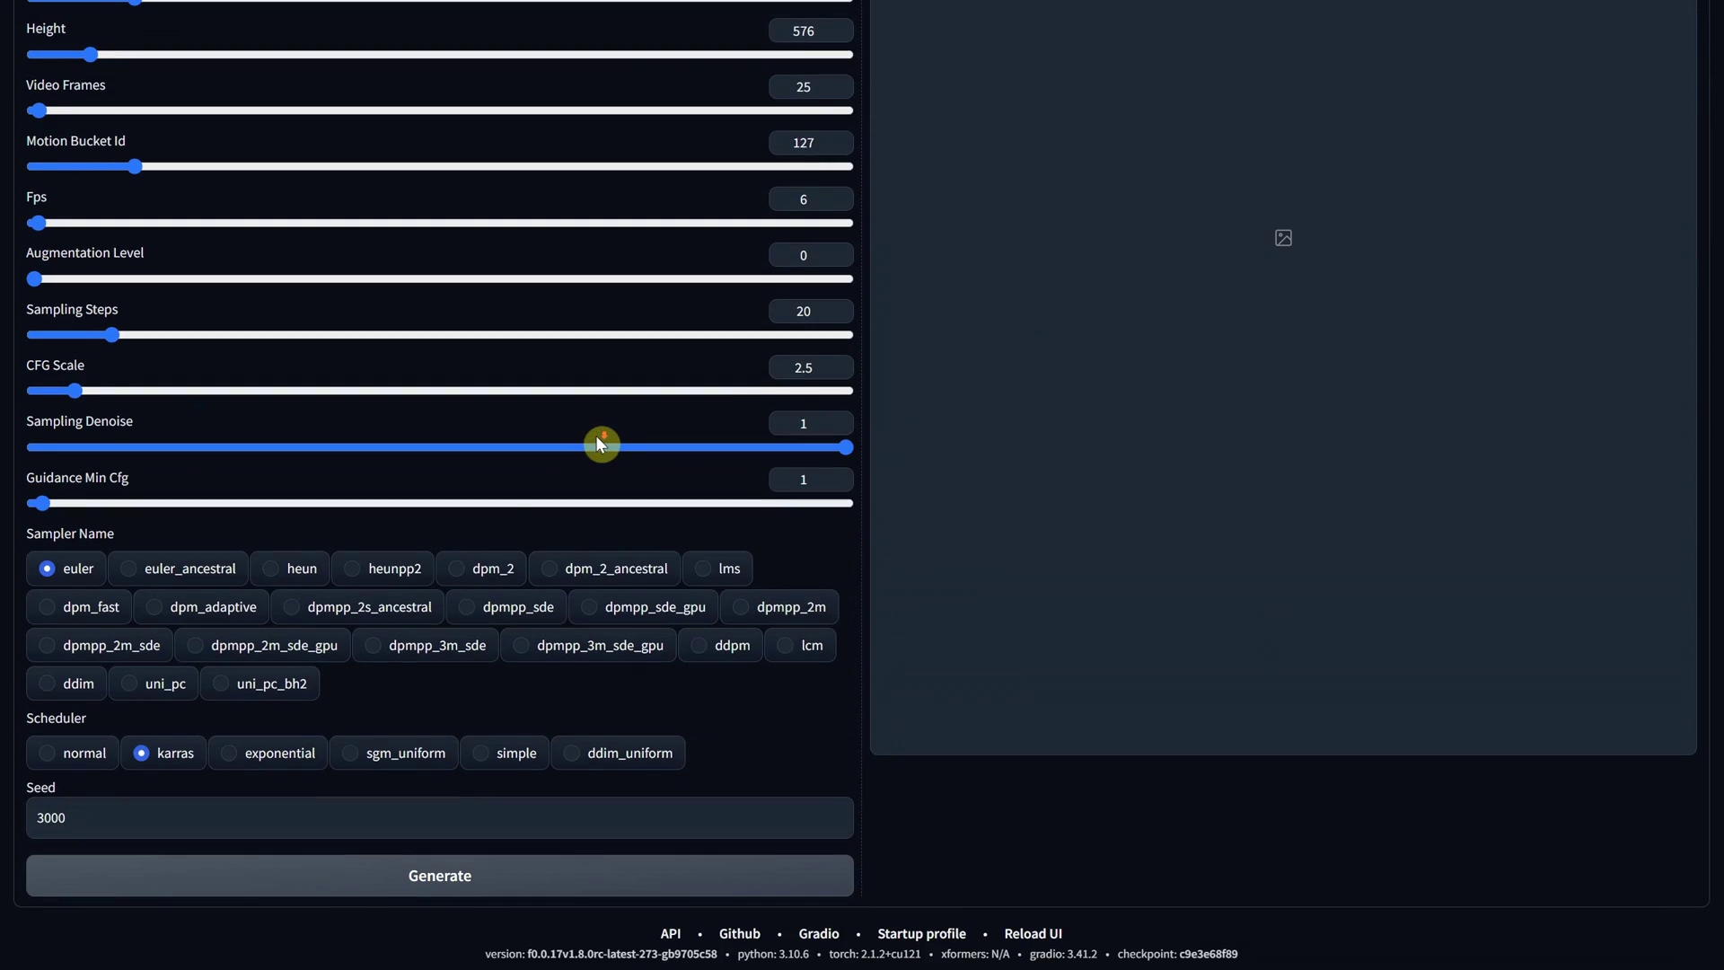
pyautogui.click(509, 879)
pyautogui.scroll(8, 1137, 391)
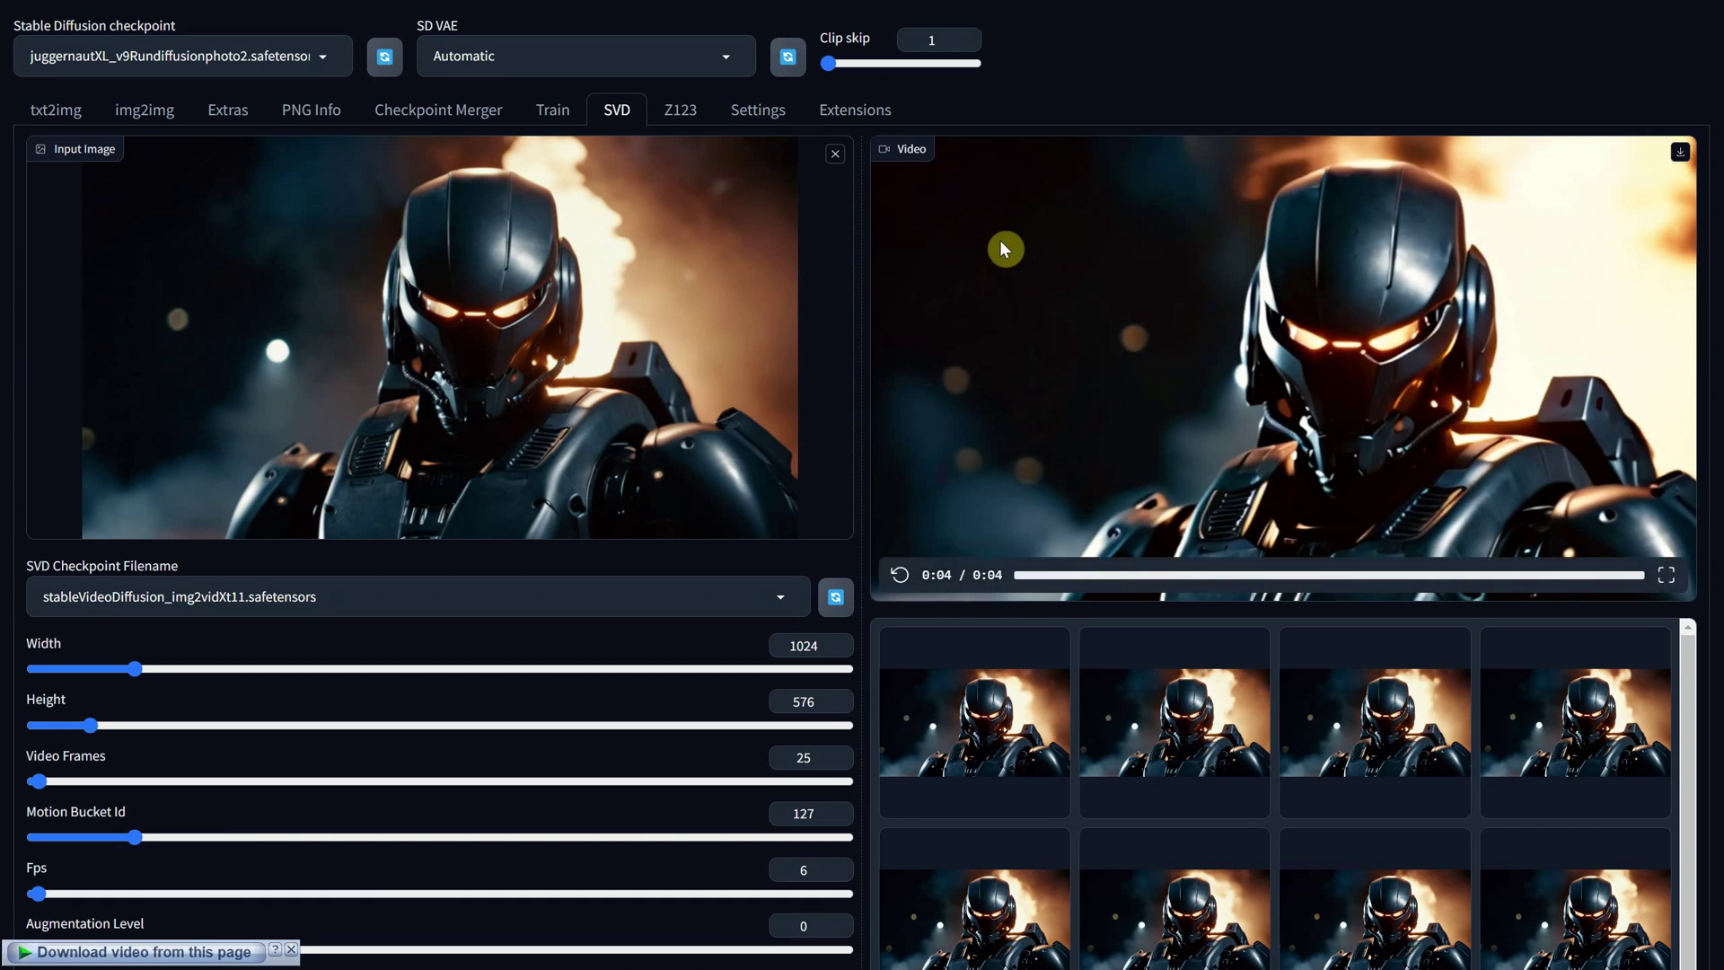
pyautogui.click(899, 575)
pyautogui.rightClick(1320, 339)
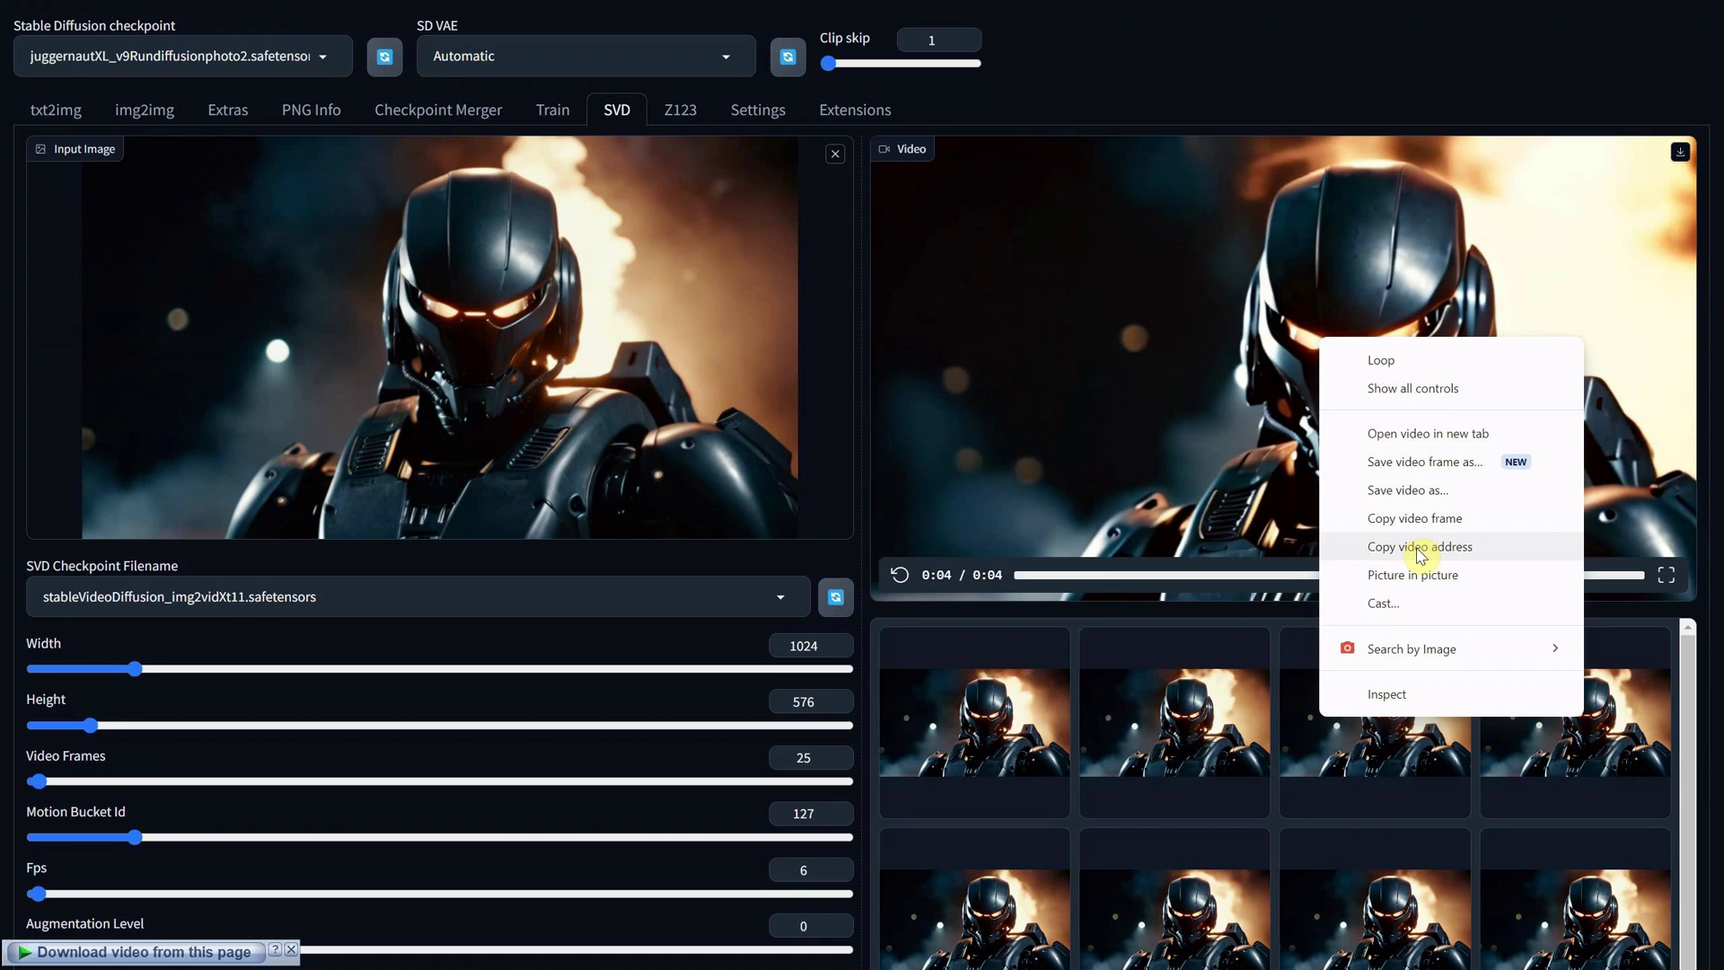
pyautogui.click(1422, 552)
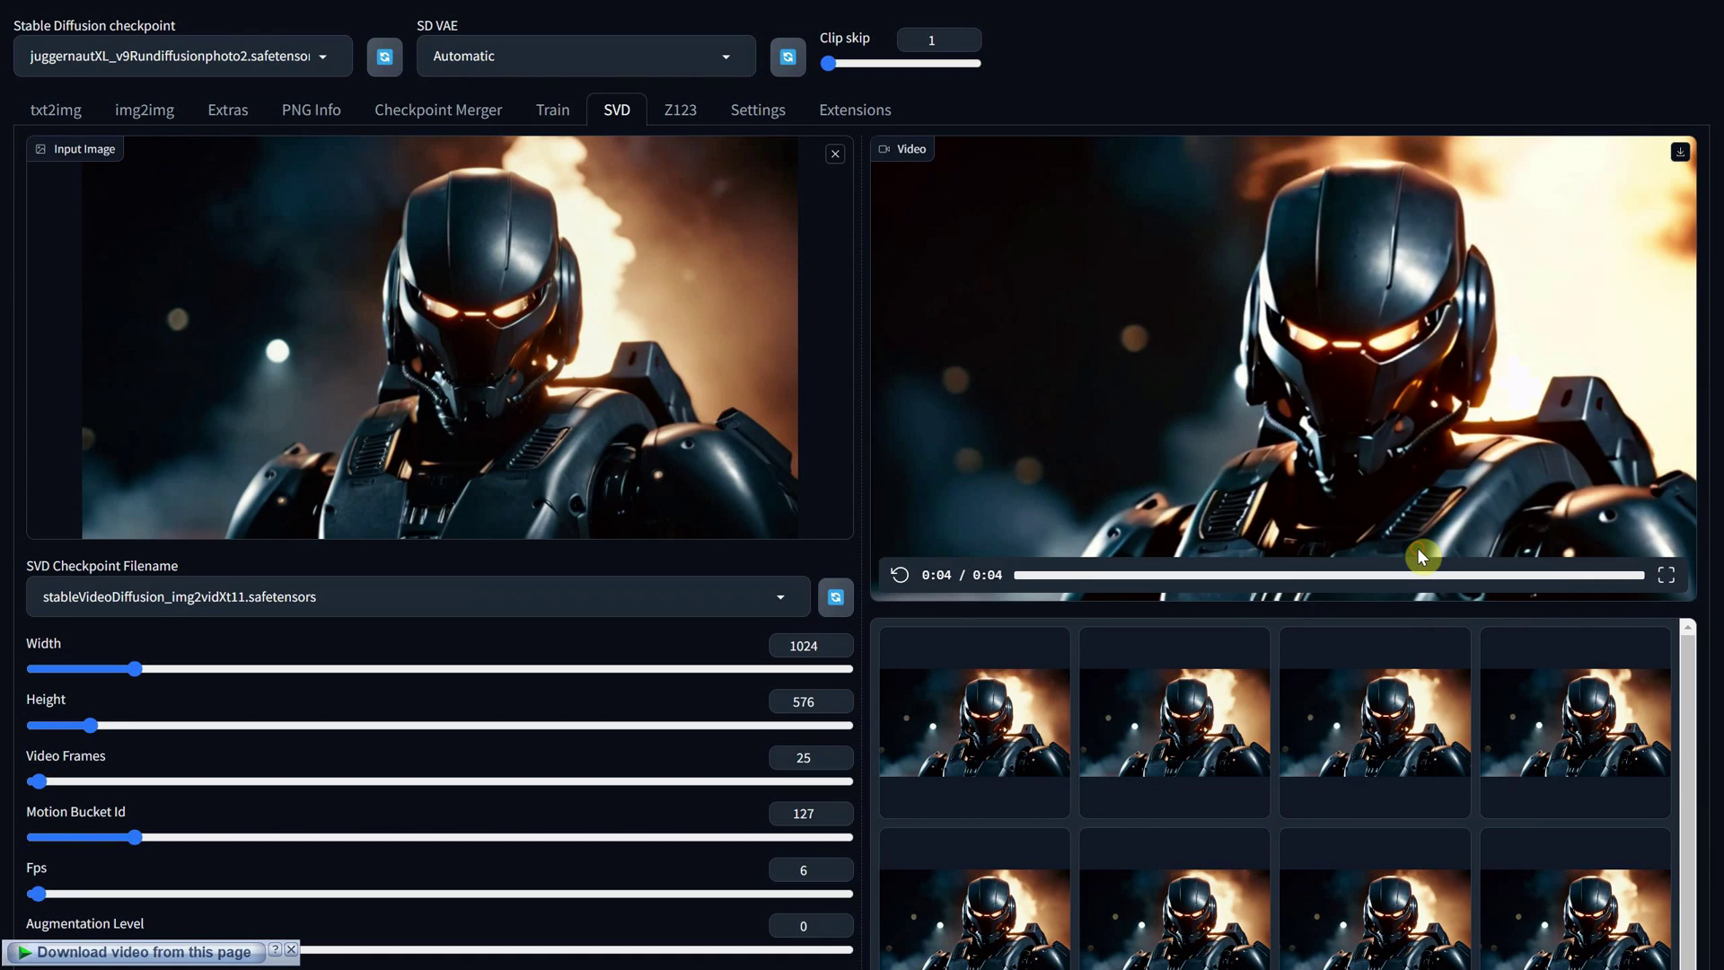
# - Convert the pasted video URL into a local path to reach the Temp gradio folder, checking its newest subfolder
pyautogui.hotkey('alt', 'Tab')
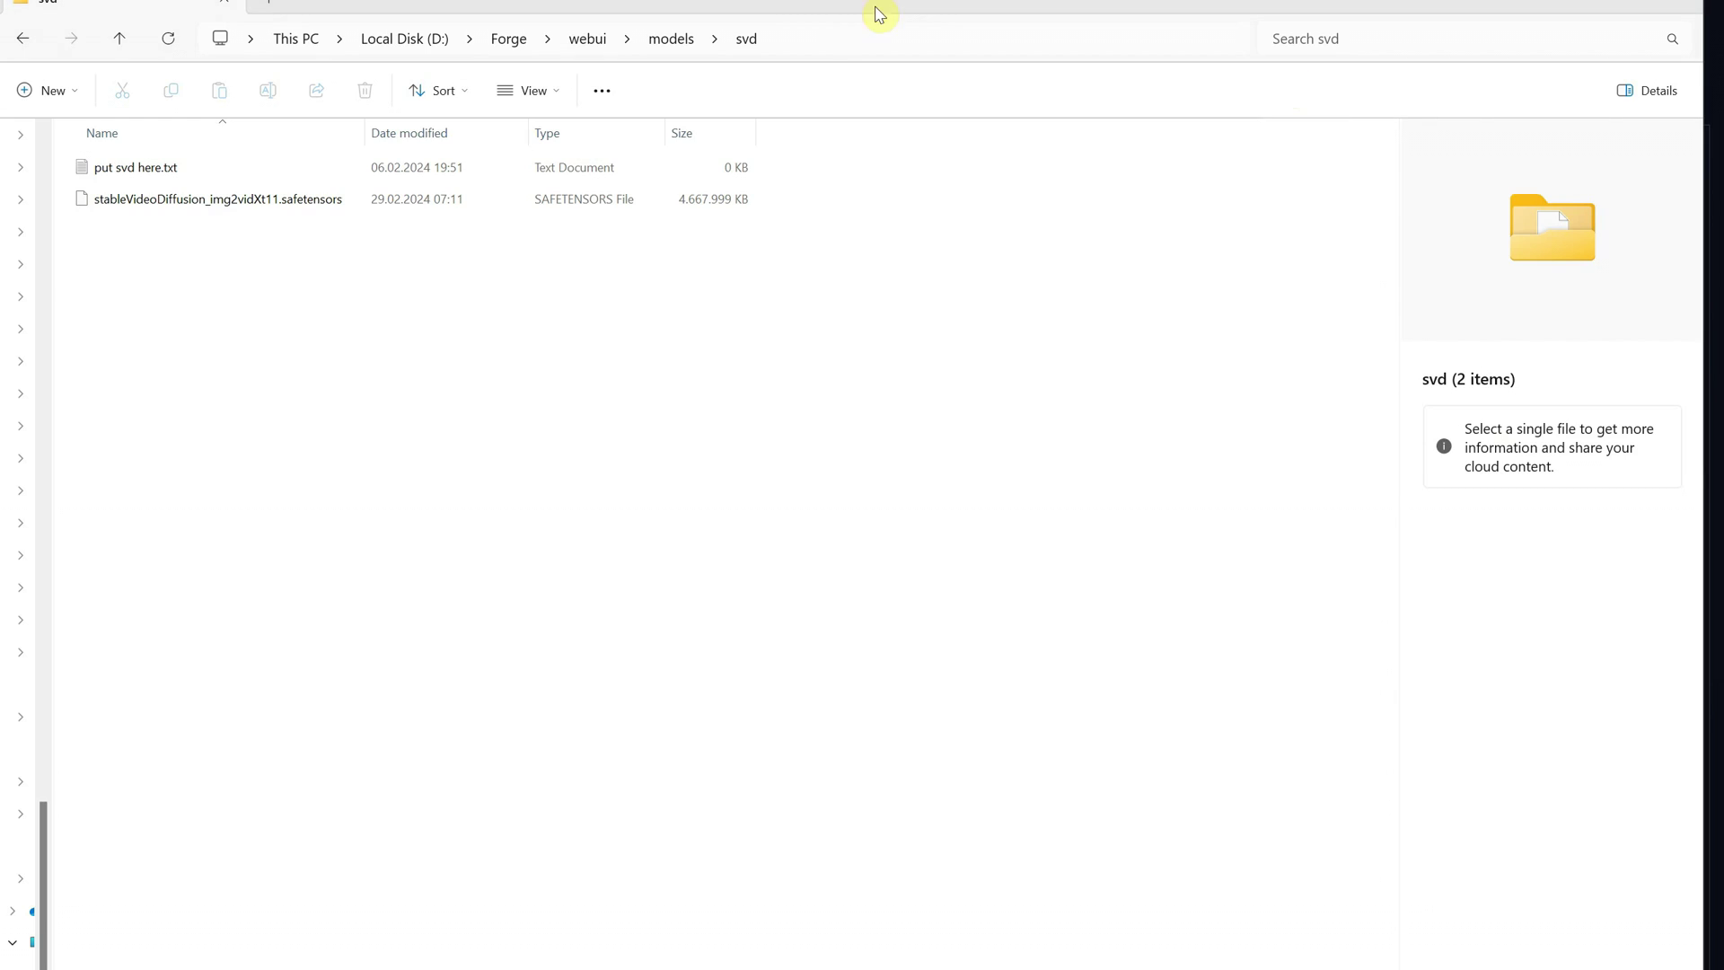
pyautogui.click(832, 38)
pyautogui.hotkey('ctrl', 'v')
pyautogui.moveTo(1155, 39); pyautogui.dragTo(725, 39)
pyautogui.press('BackSpace')
pyautogui.press('BackSpace')
pyautogui.press('BackSpace')
pyautogui.press('BackSpace')
pyautogui.press('BackSpace')
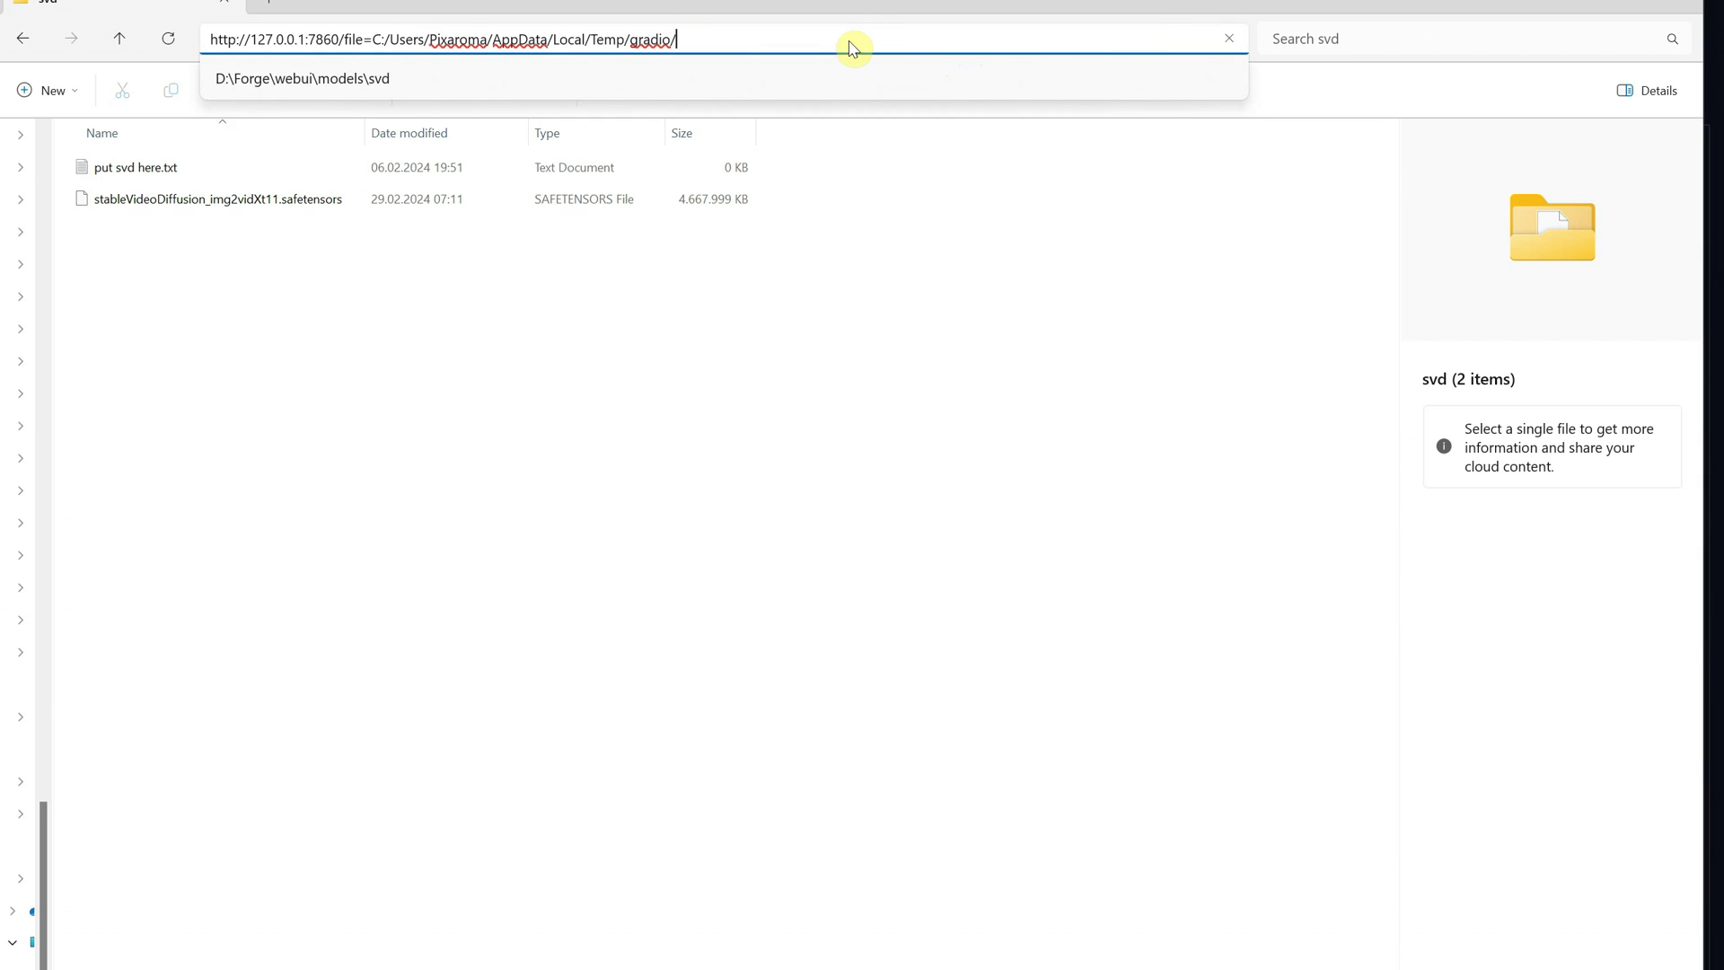
pyautogui.moveTo(373, 38); pyautogui.dragTo(200, 16)
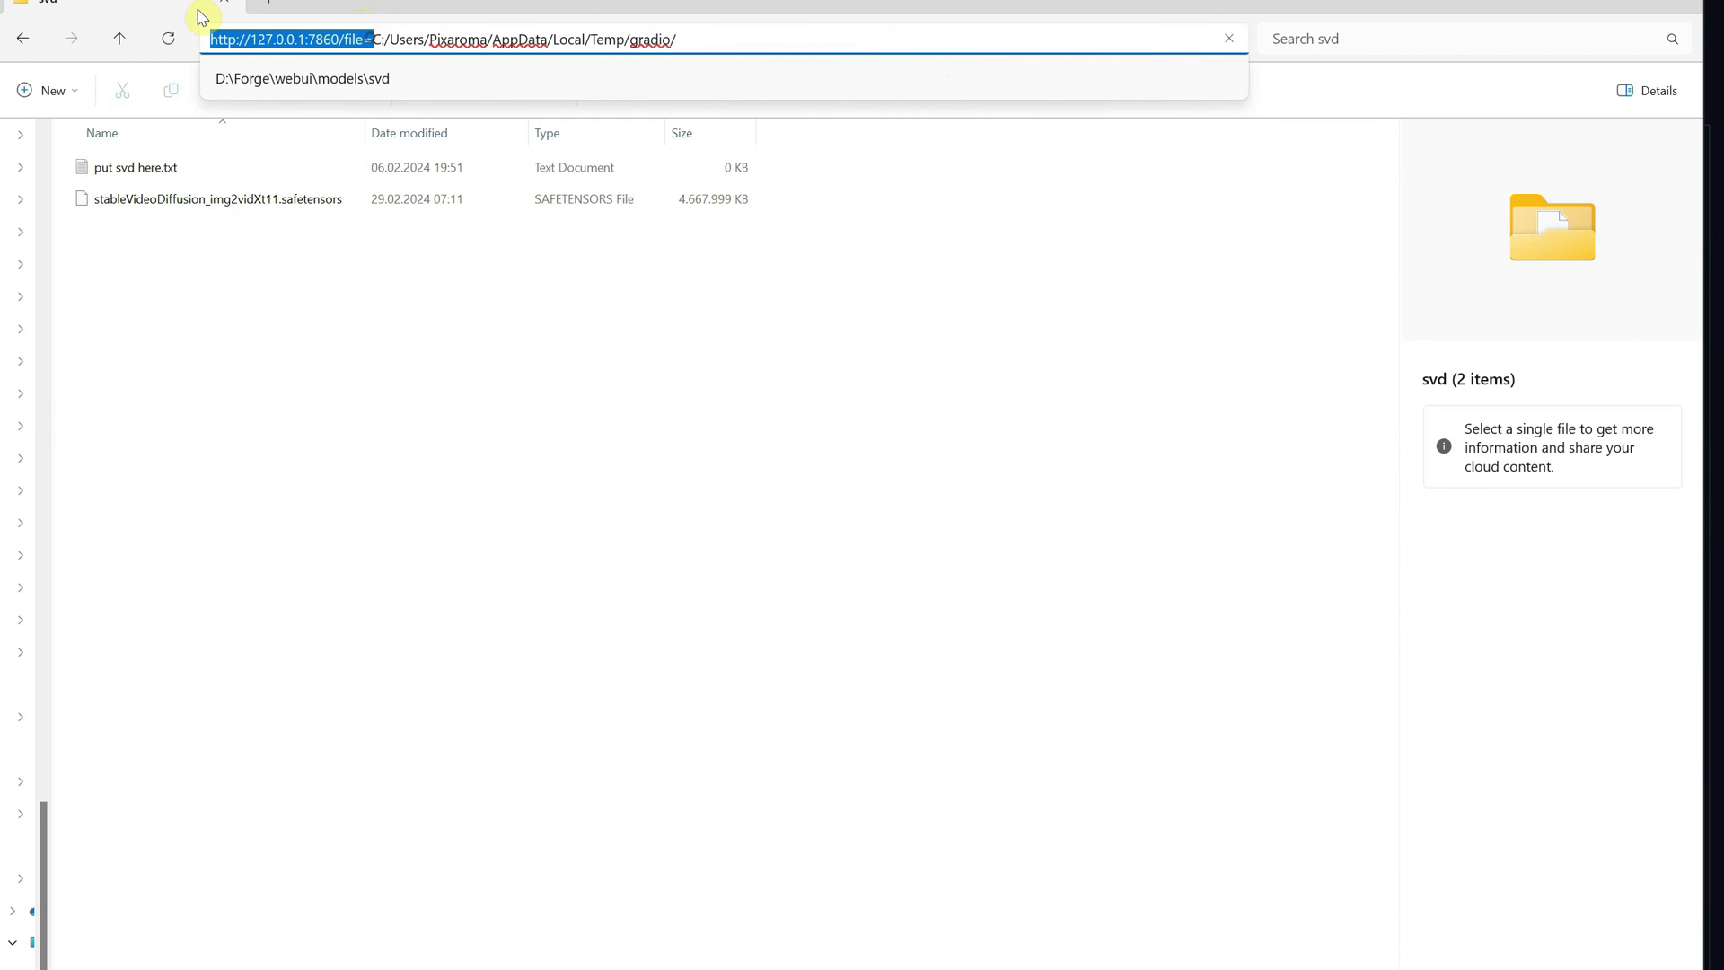
pyautogui.press('BackSpace')
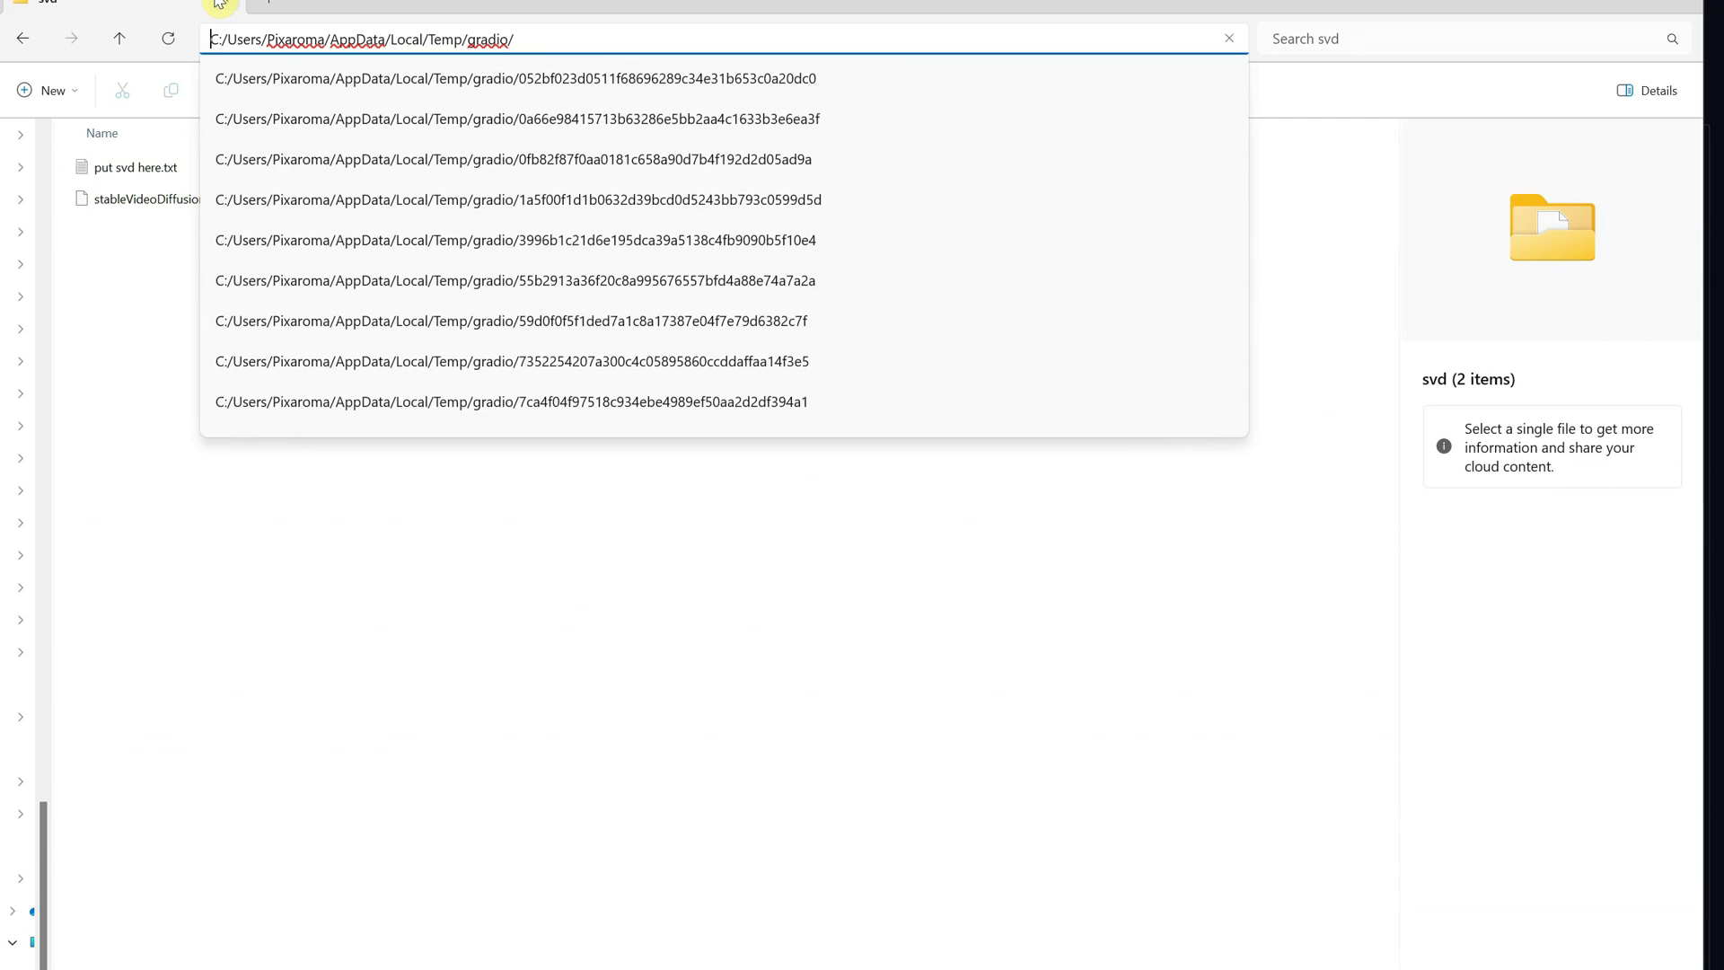
pyautogui.press('Return')
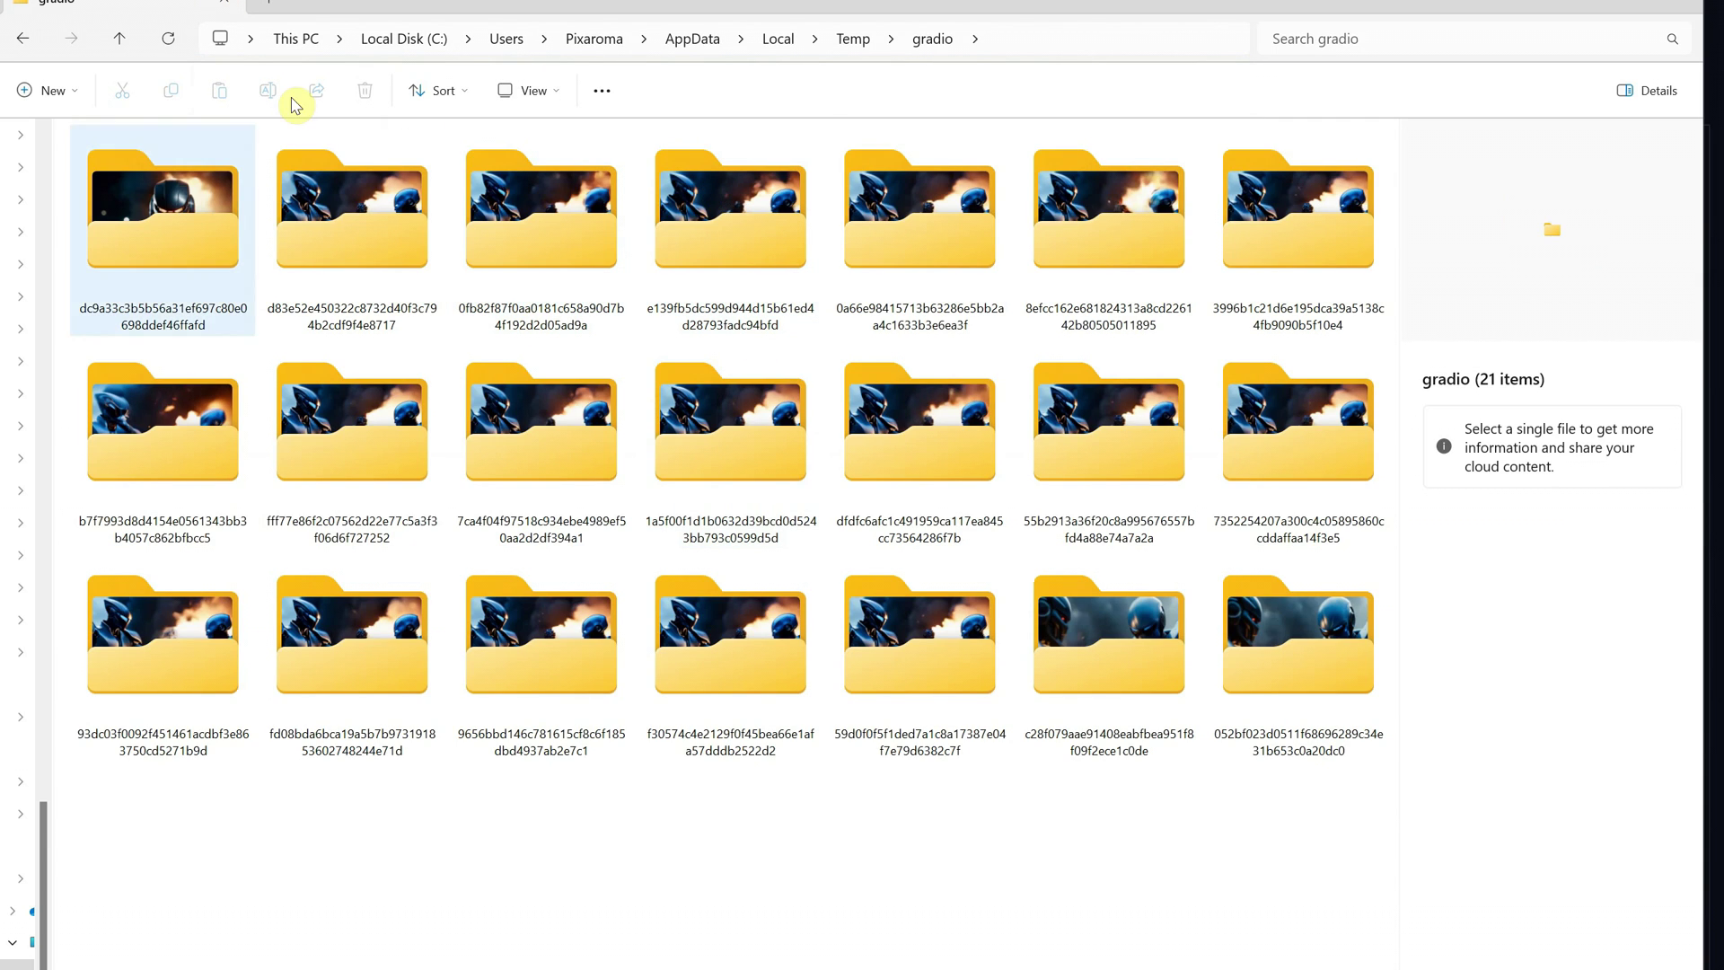
pyautogui.doubleClick(140, 191)
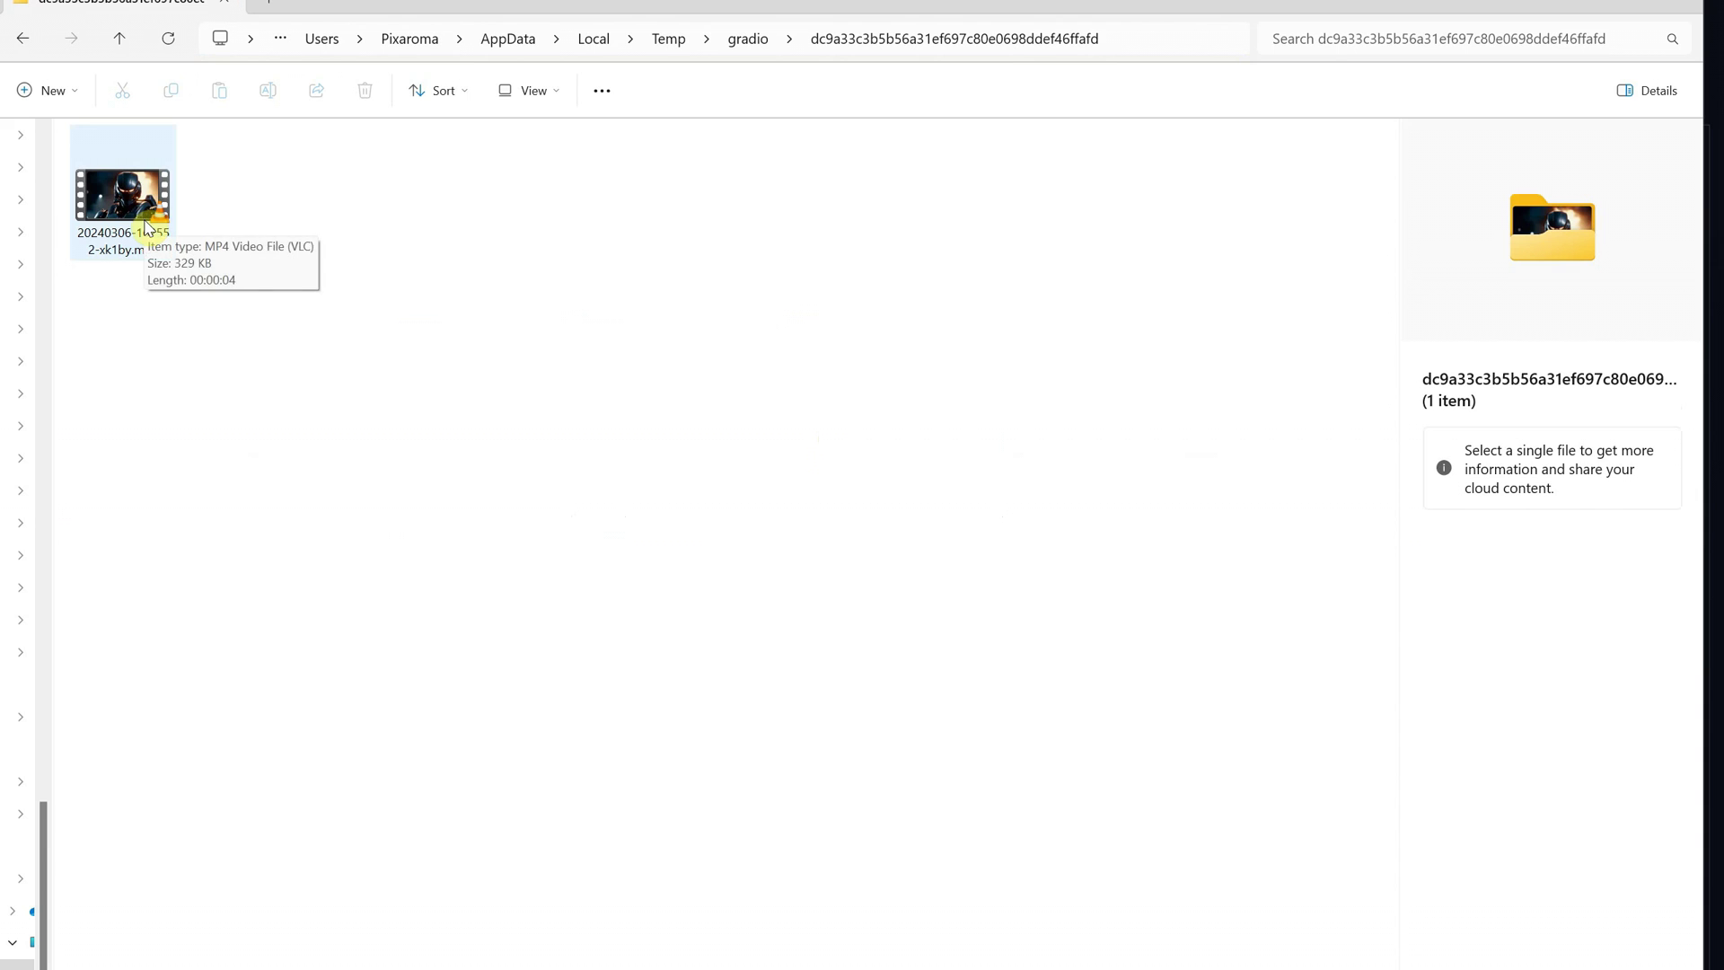
pyautogui.click(748, 38)
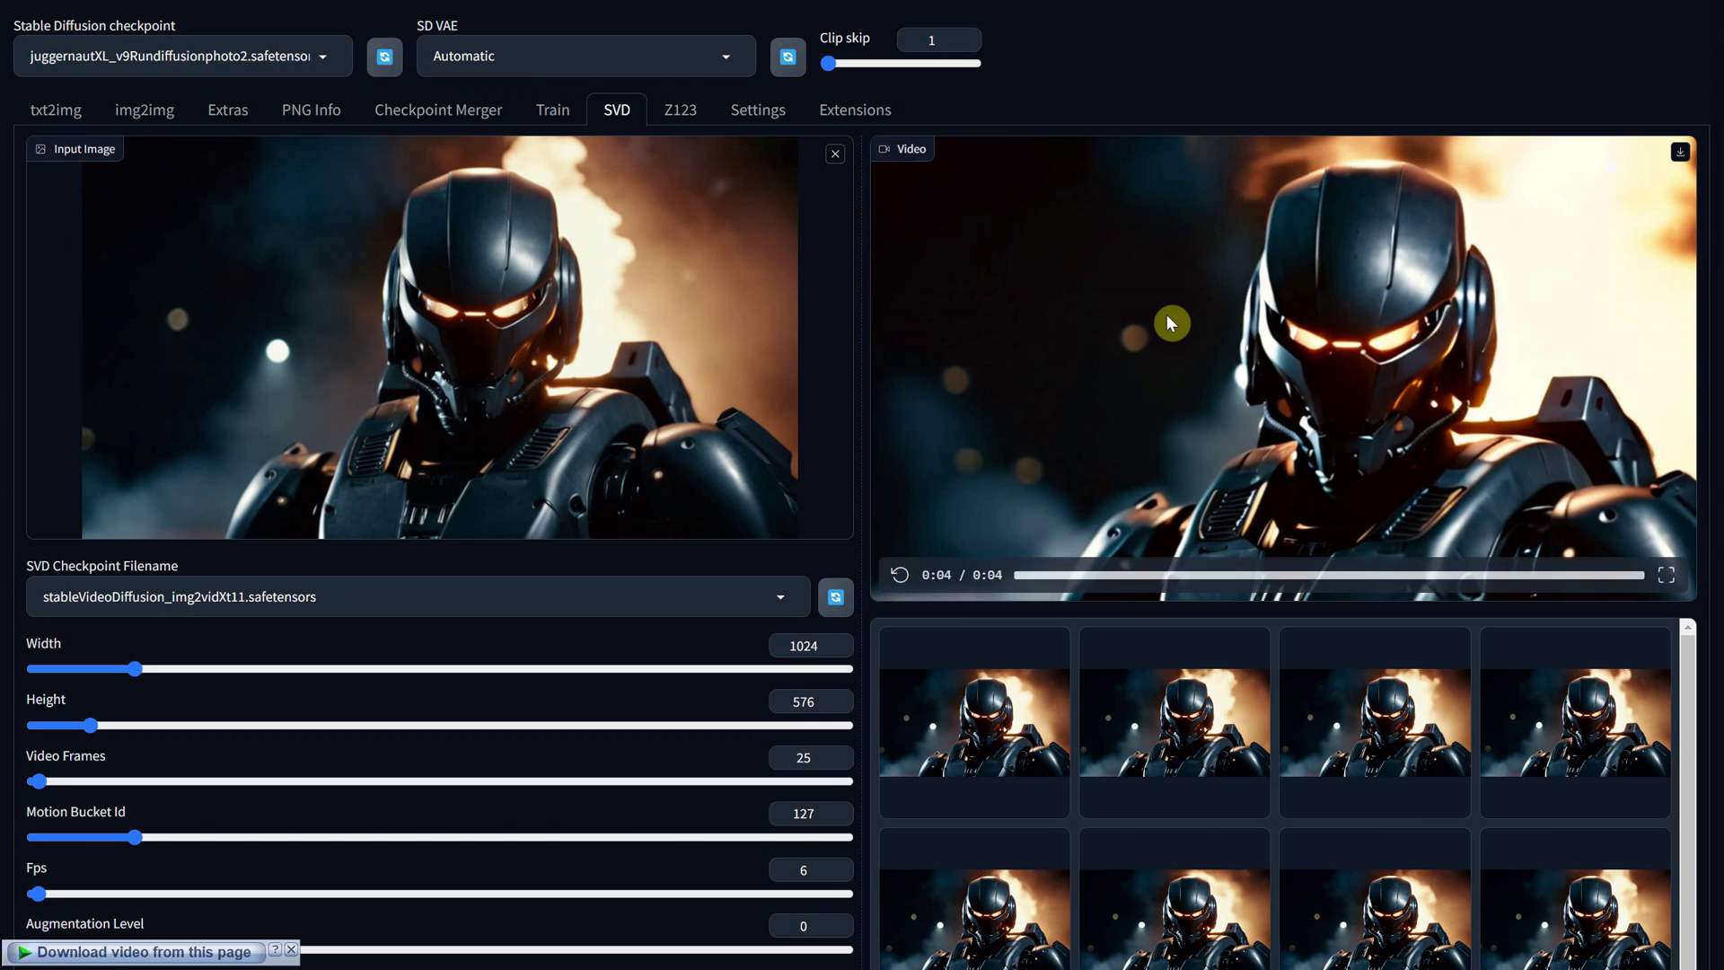
pyautogui.scroll(-8, 1124, 401)
pyautogui.doubleClick(41, 730)
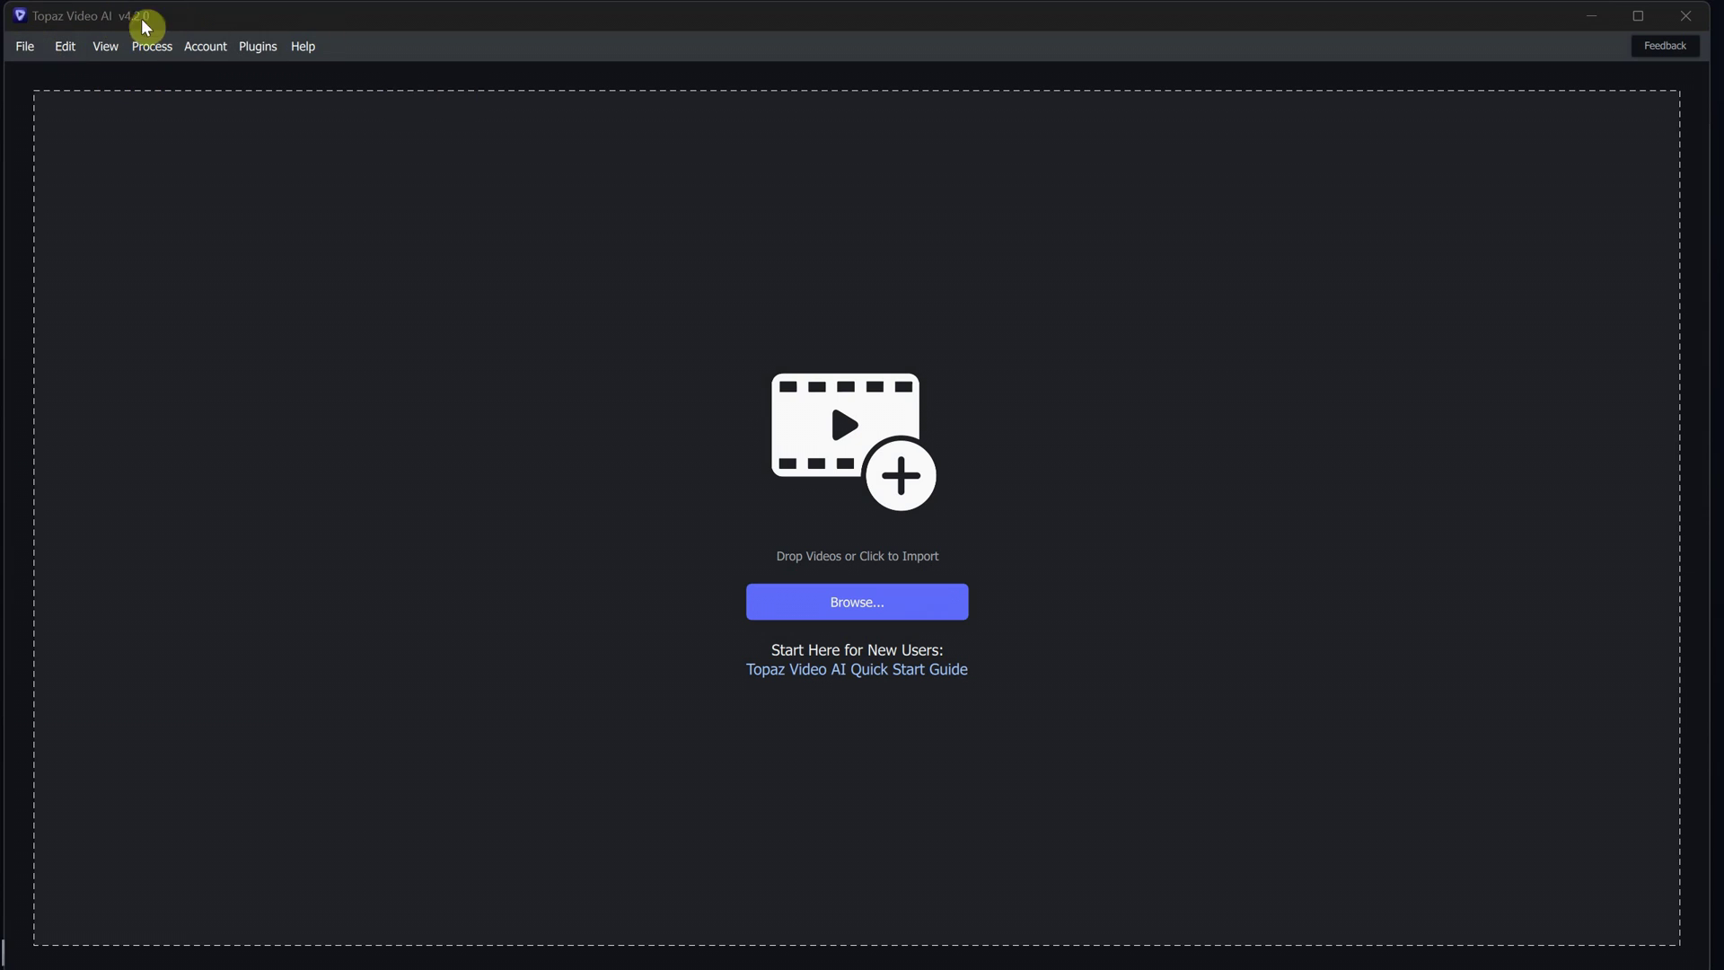
# - Import the robot mp4 into Topaz, apply the 'Upscale to 4K and convert to 60 fps' preset, and export
pyautogui.click(877, 612)
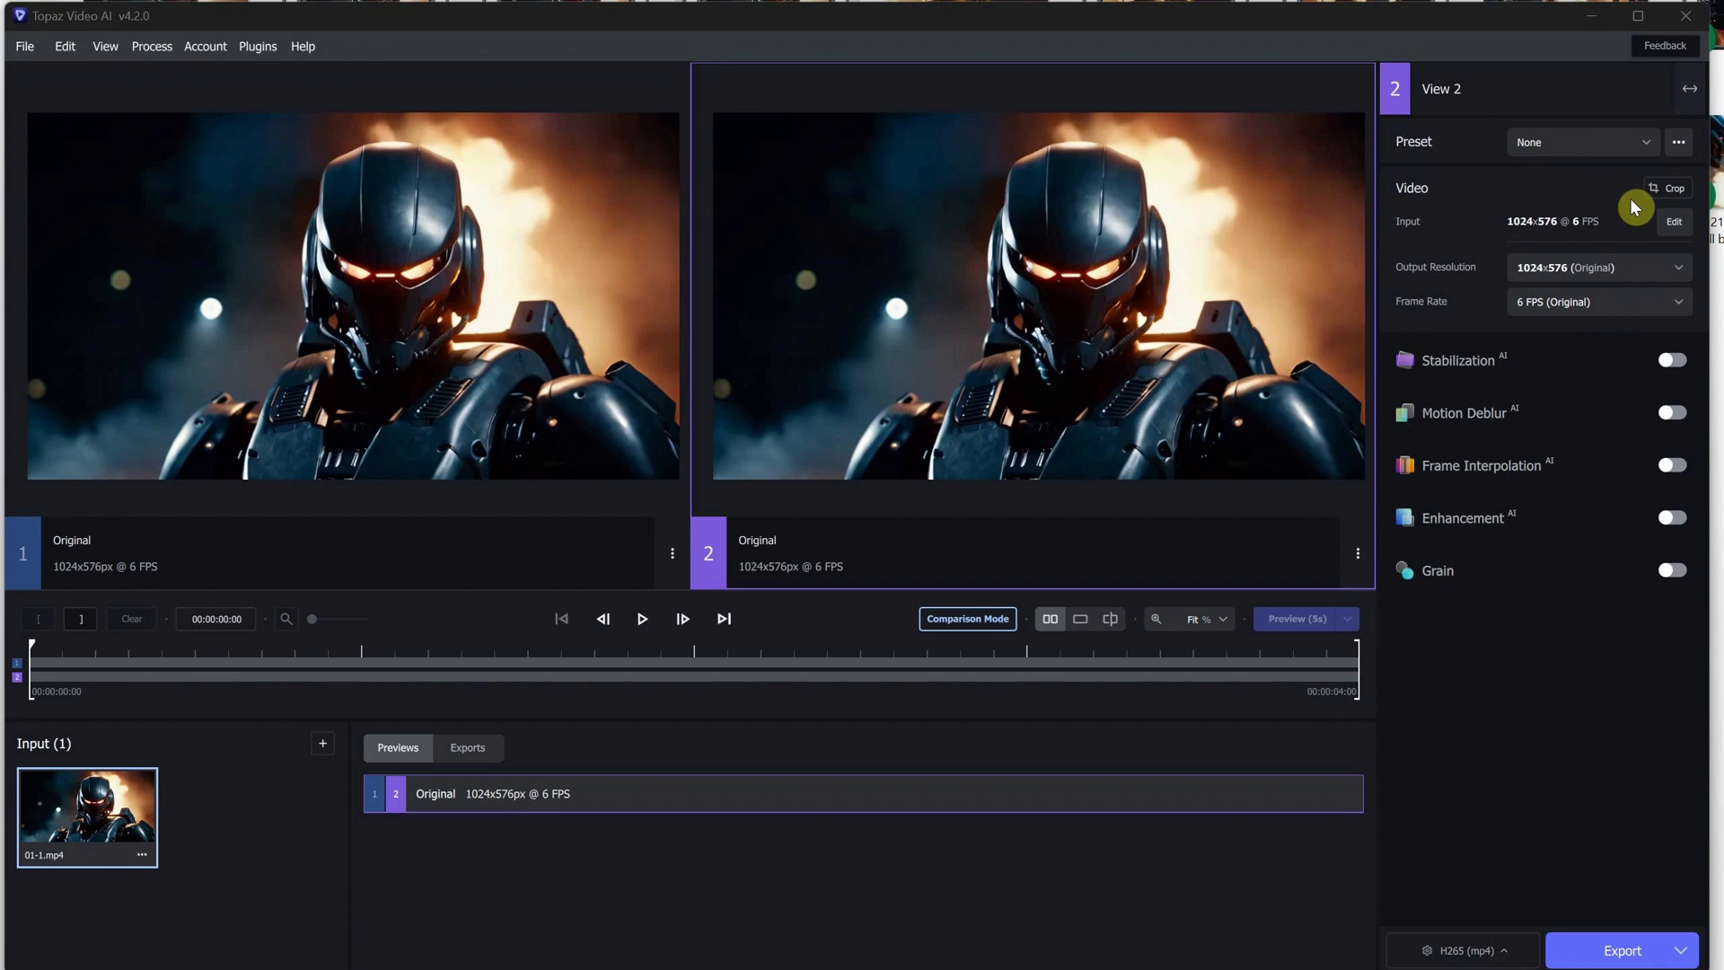
pyautogui.click(1565, 146)
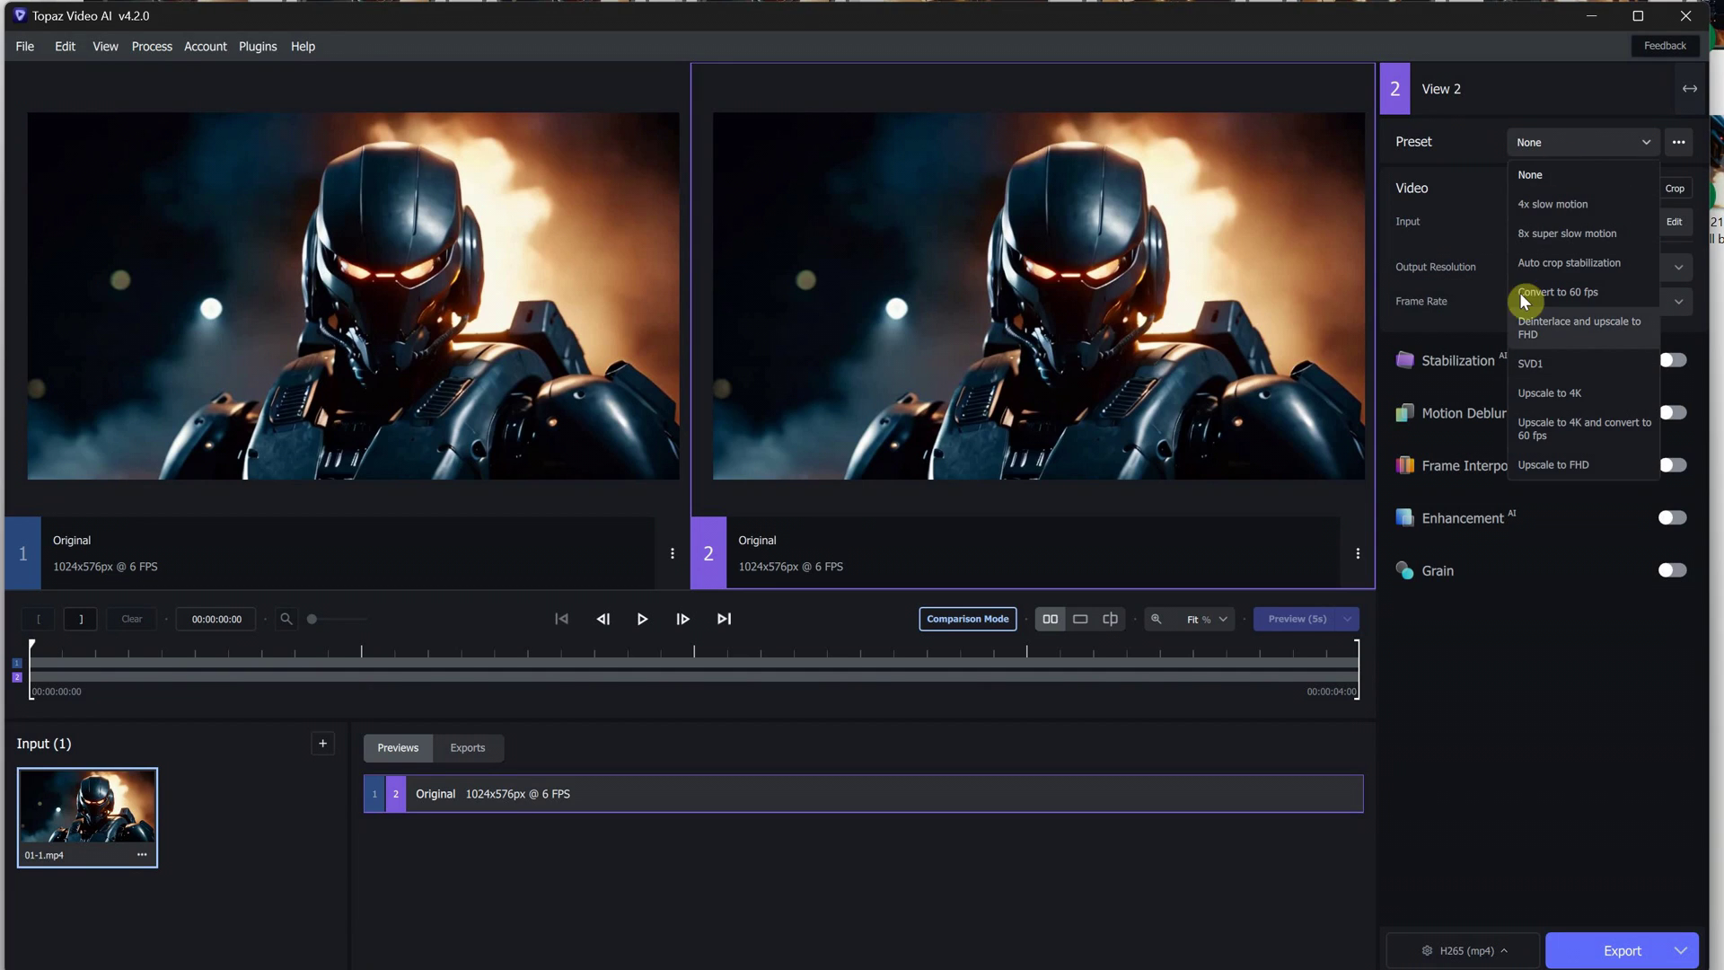
pyautogui.click(1573, 436)
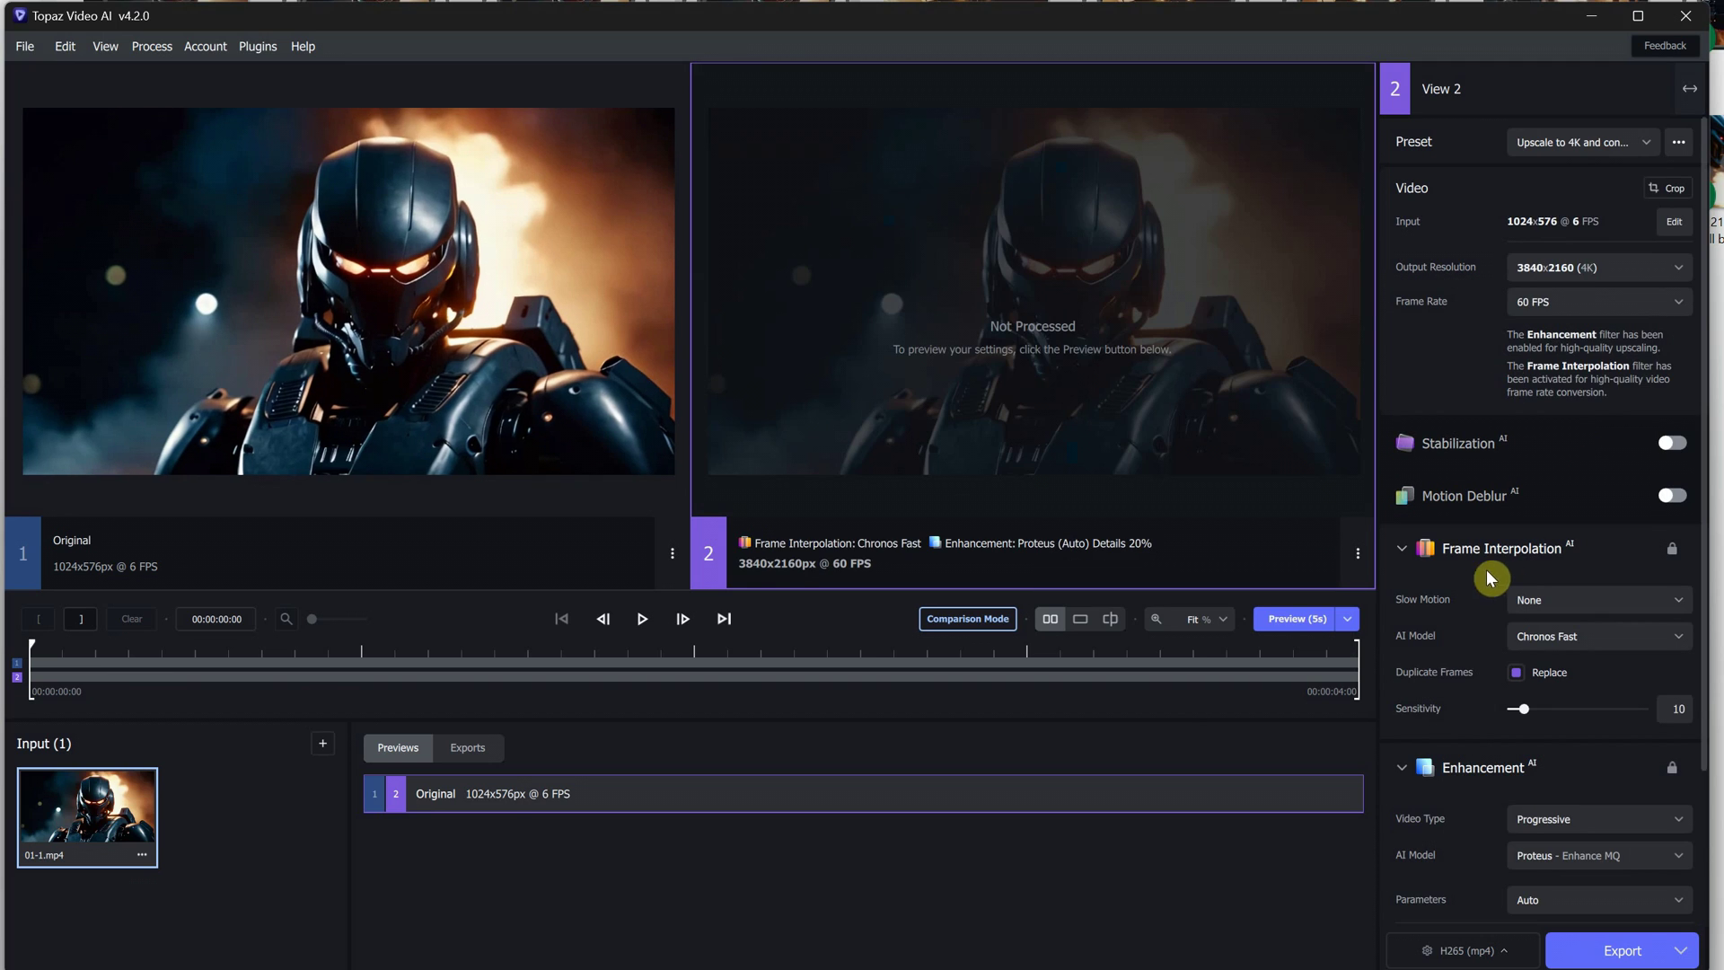
pyautogui.click(1601, 955)
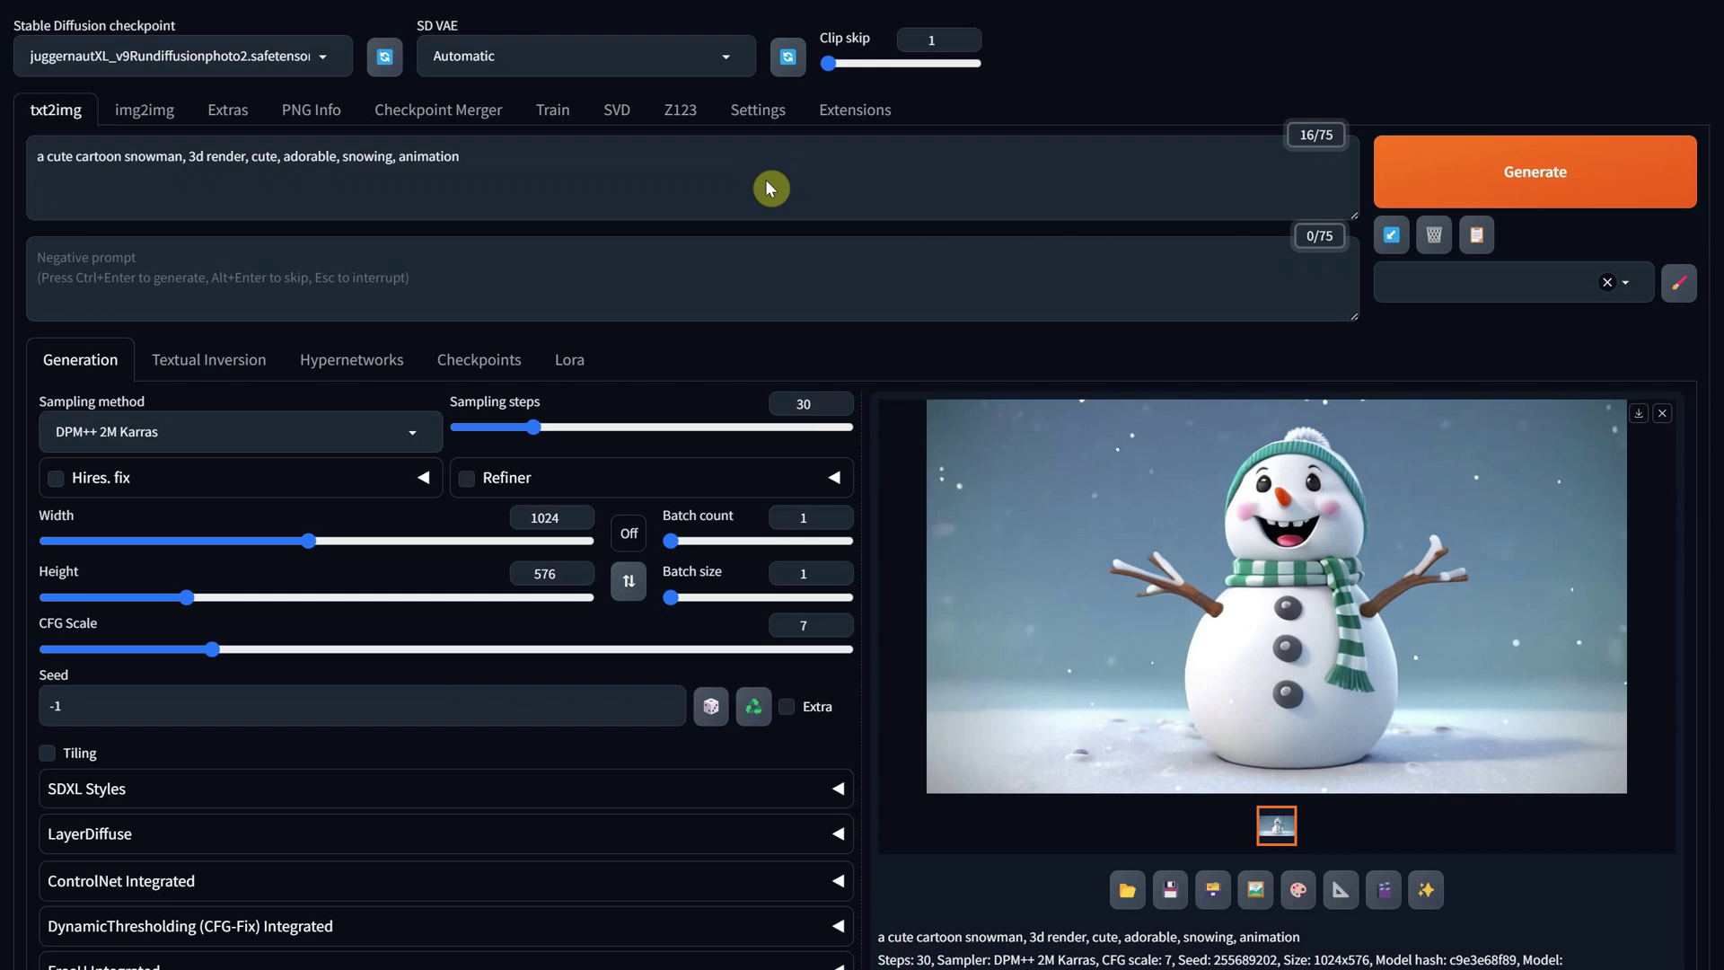
# - Review the snowman prompt and width, then reuse the last snowman image's seed
pyautogui.moveTo(778, 163); pyautogui.dragTo(95, 127)
pyautogui.click(524, 165)
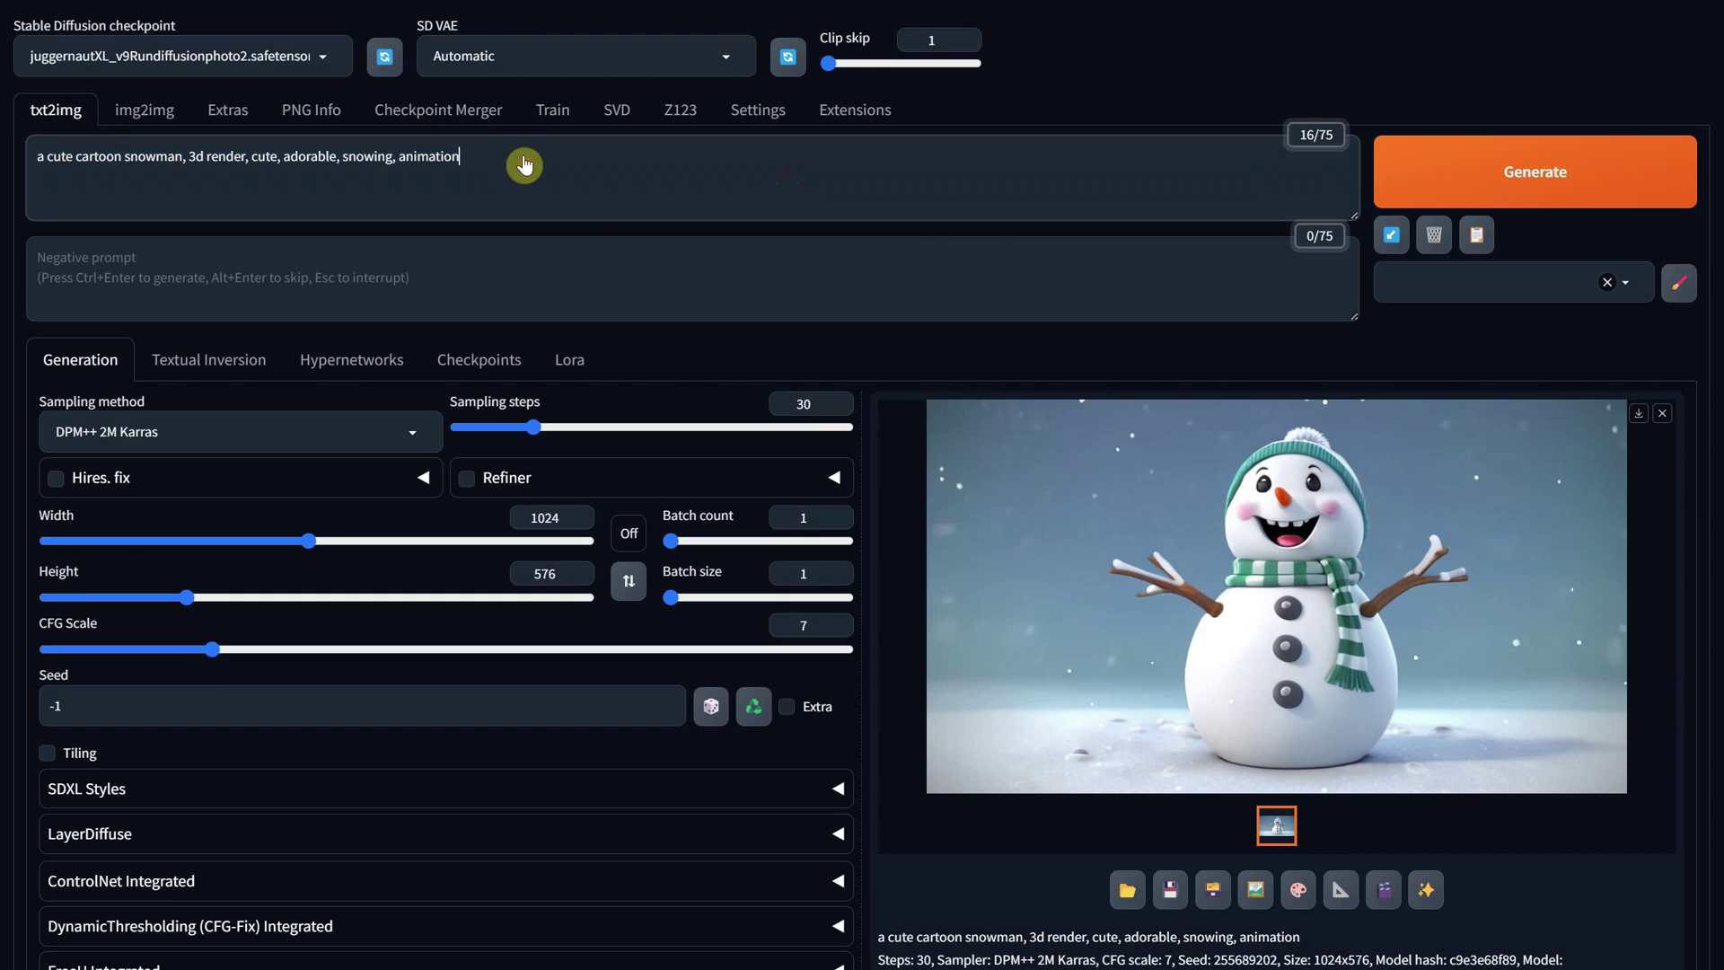
pyautogui.click(547, 518)
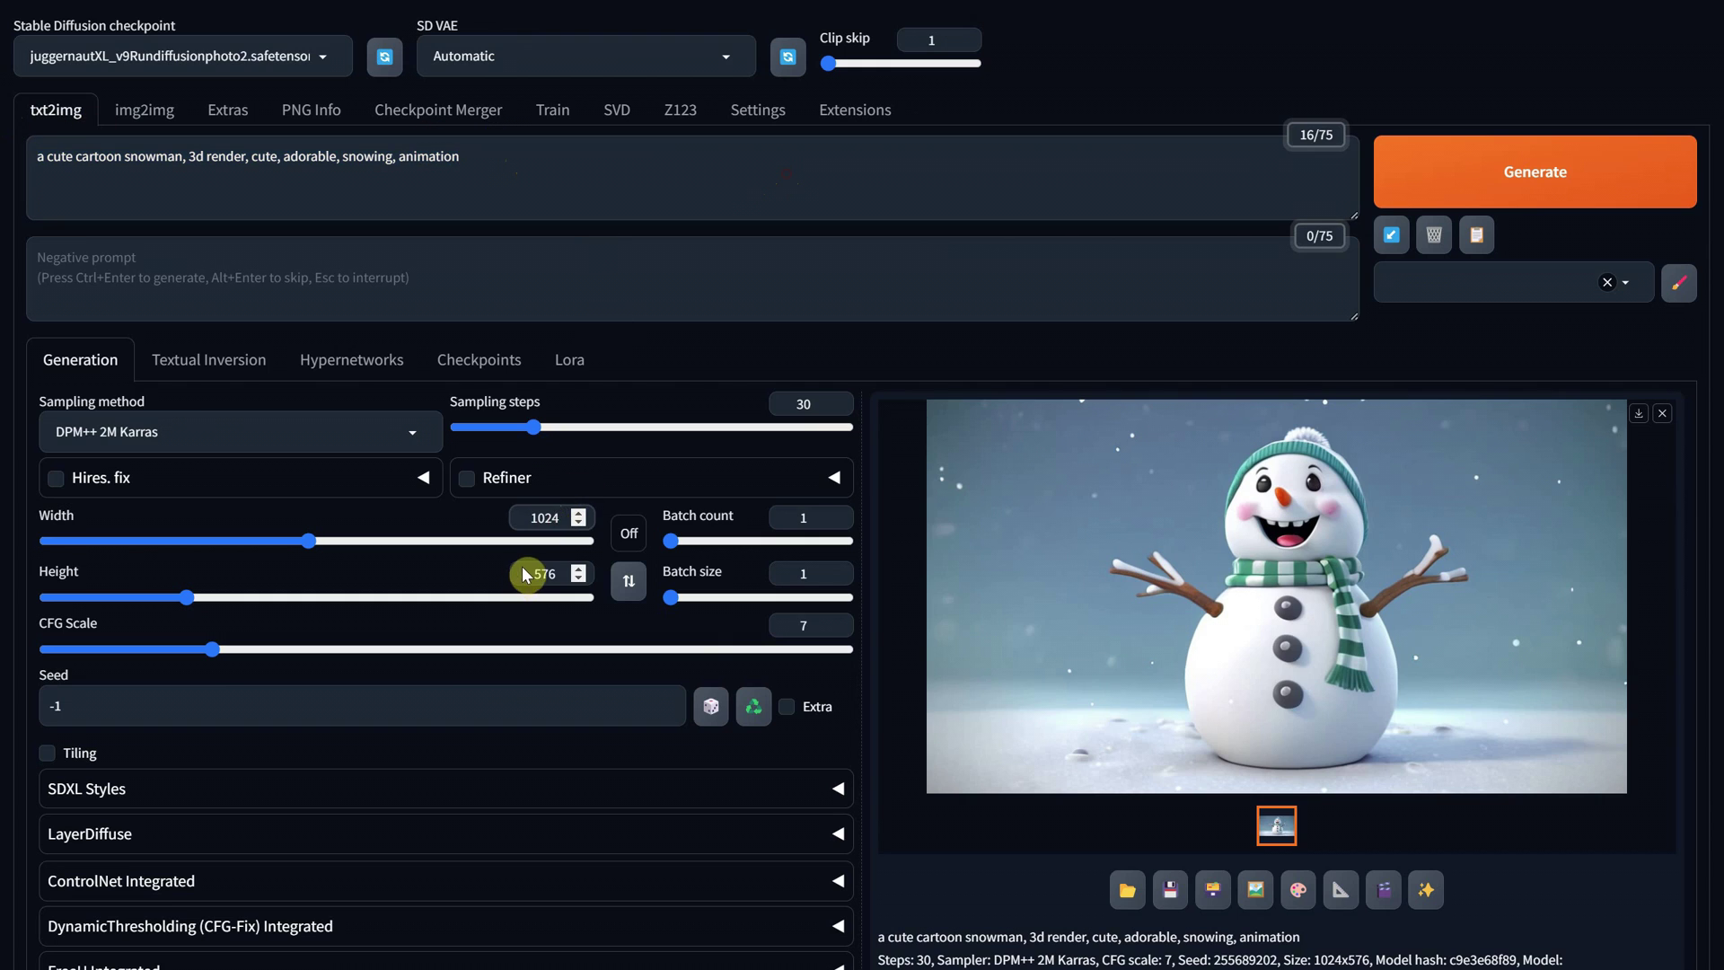
pyautogui.click(751, 716)
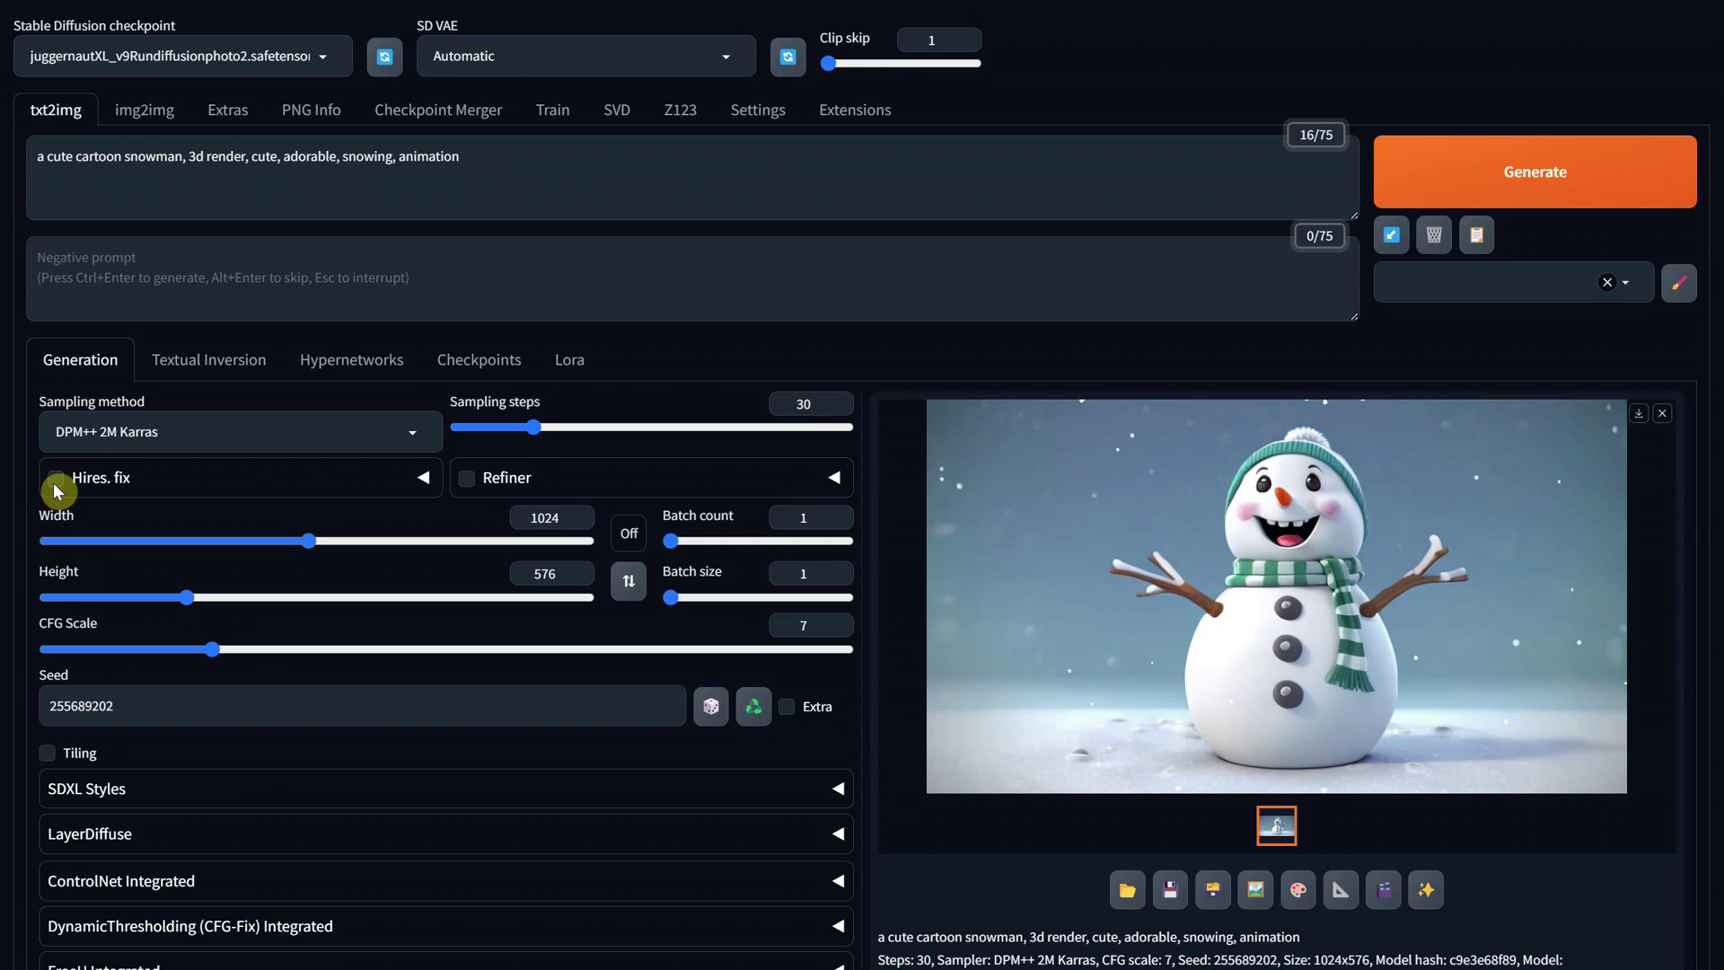
# - Enable Hires. fix with DAT x2, generate the 2048×1152 snowman, and send it to SVD
pyautogui.click(421, 483)
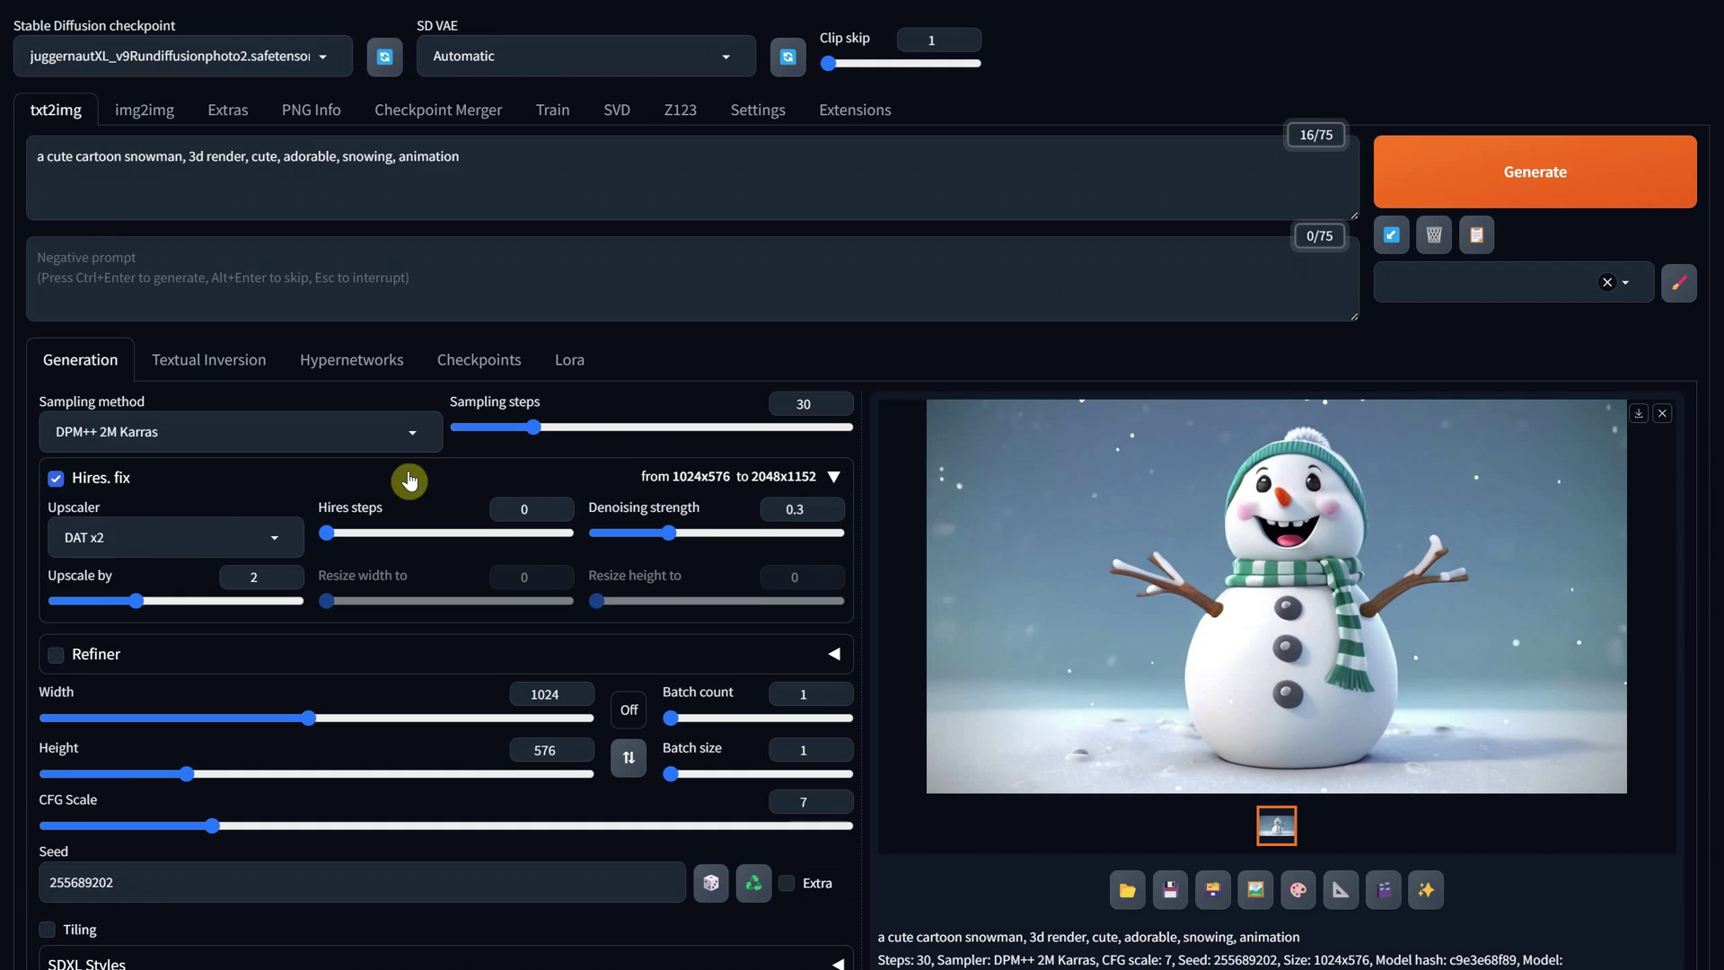
pyautogui.click(132, 537)
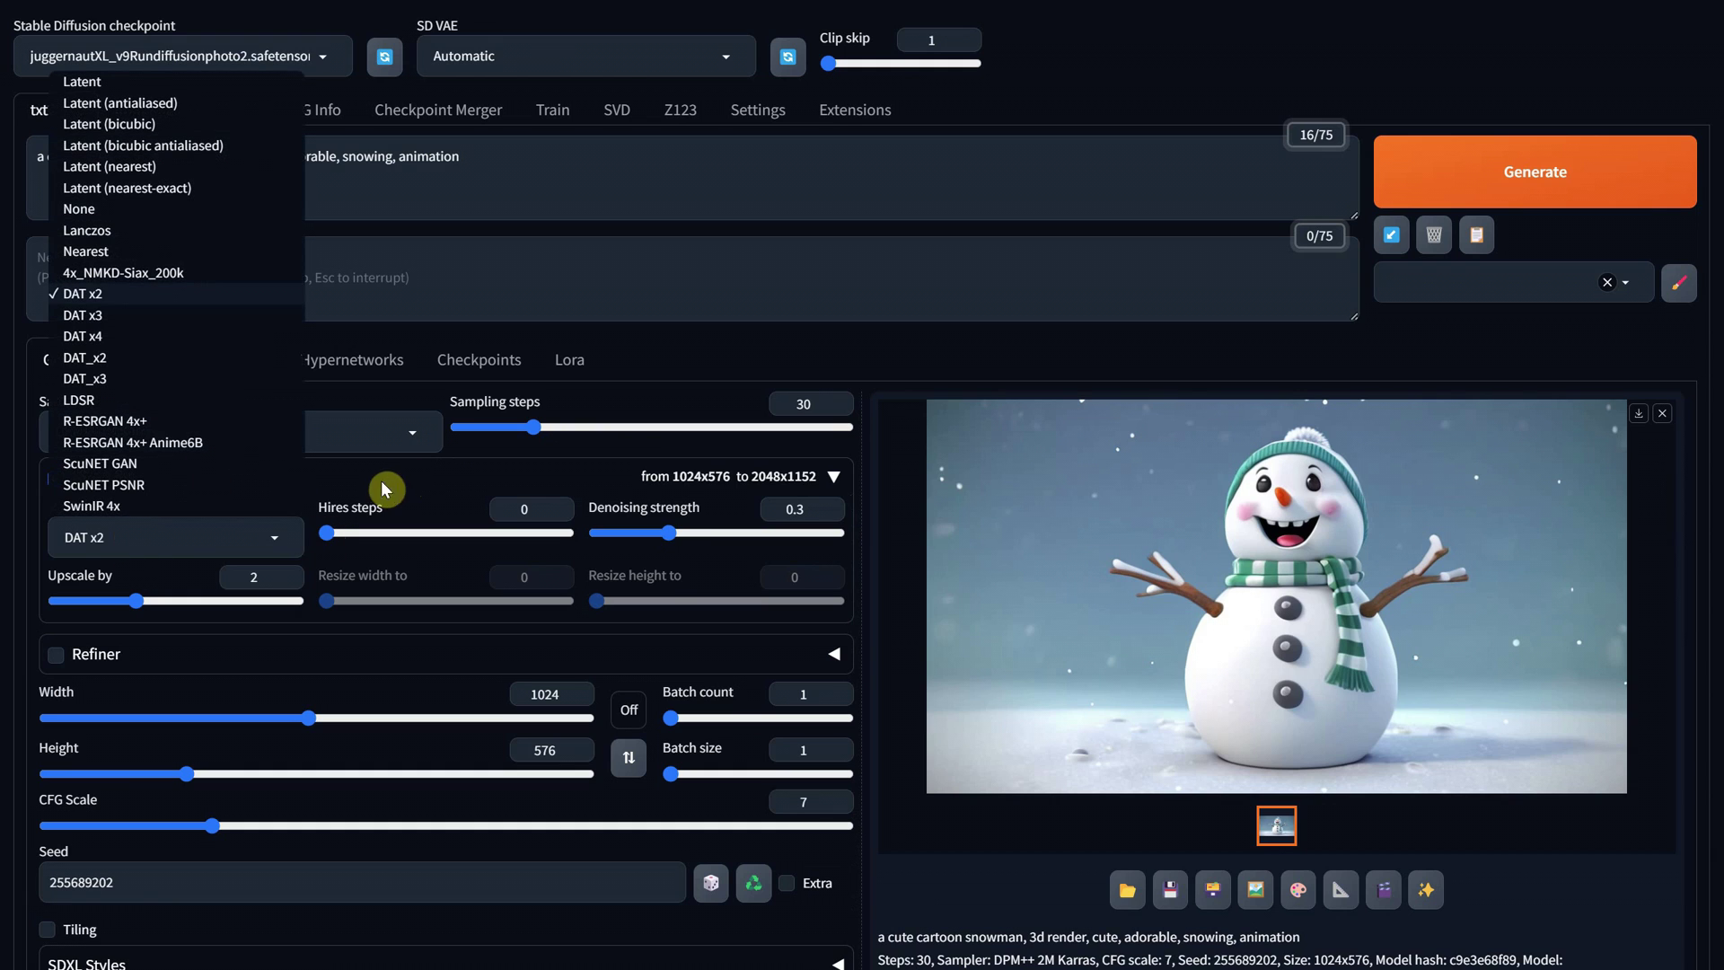
pyautogui.click(544, 510)
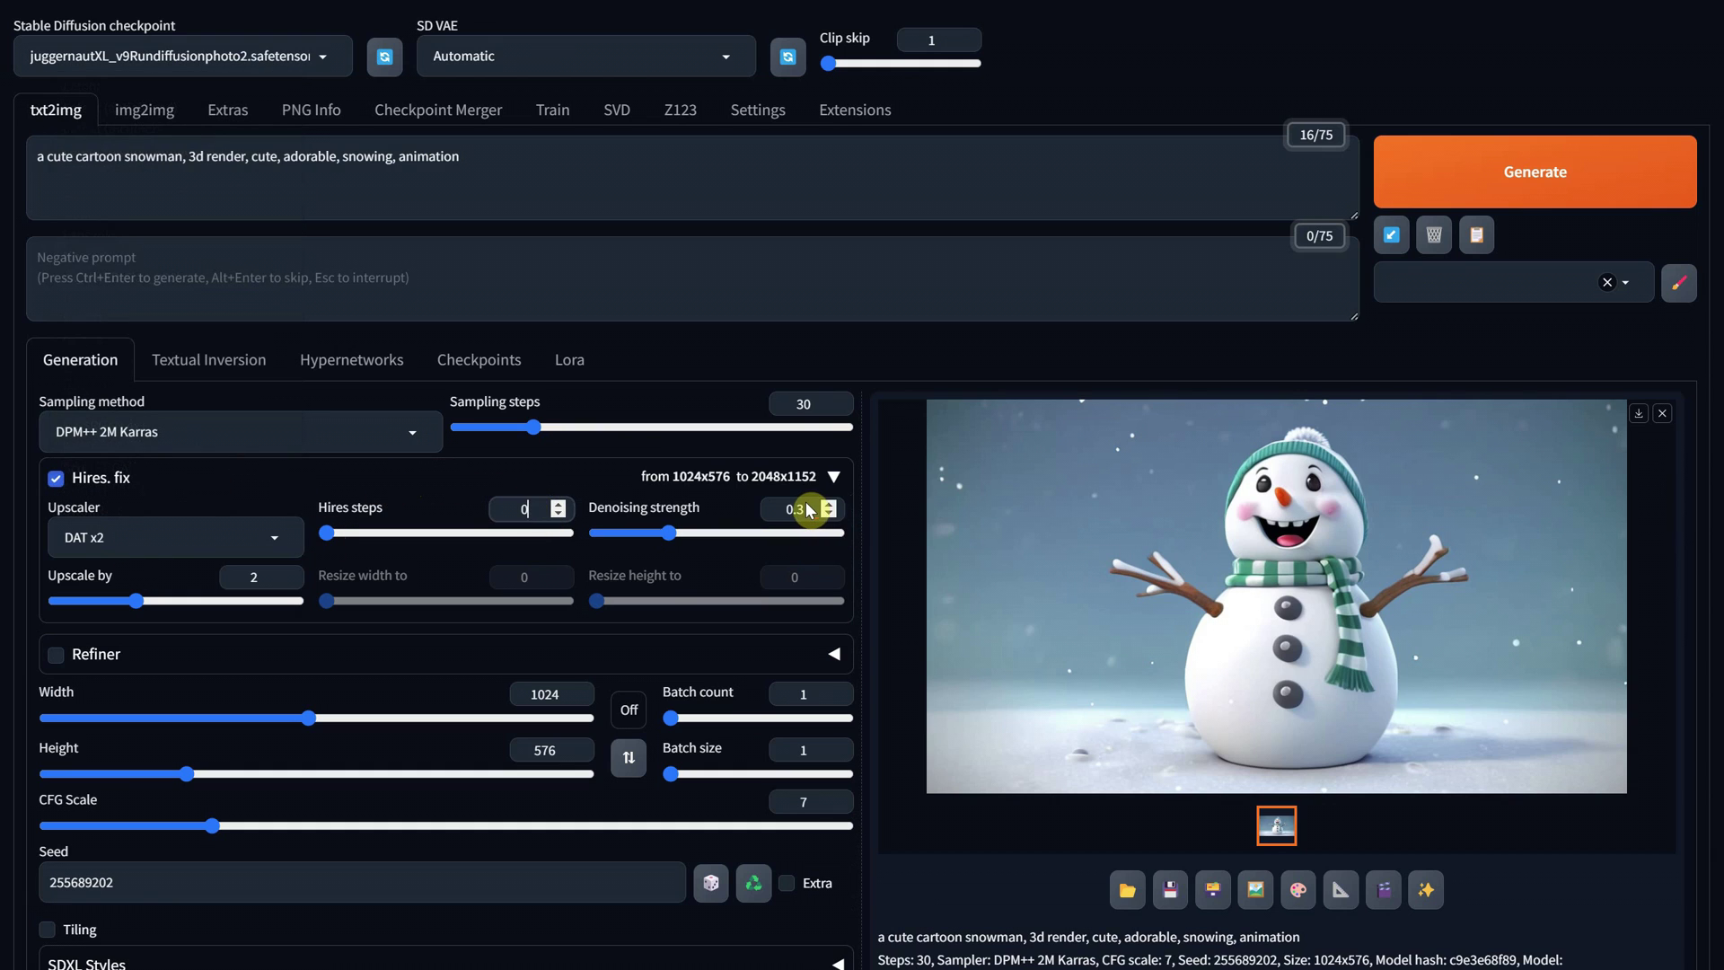
pyautogui.click(1489, 178)
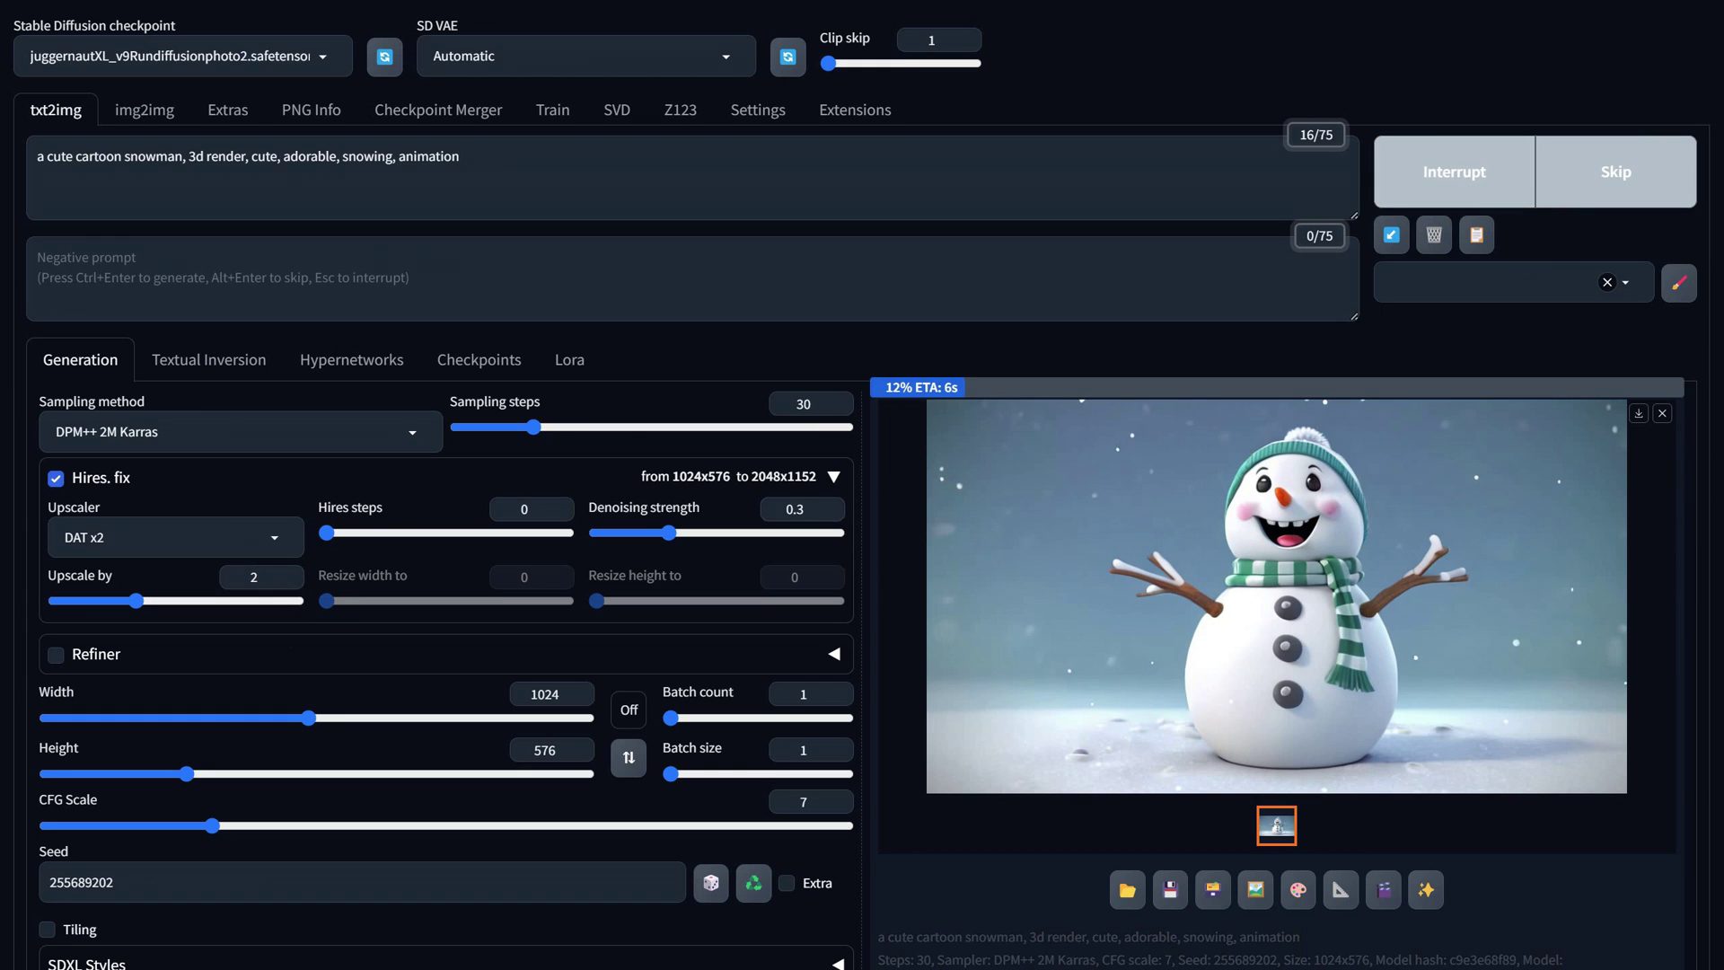
pyautogui.click(1384, 891)
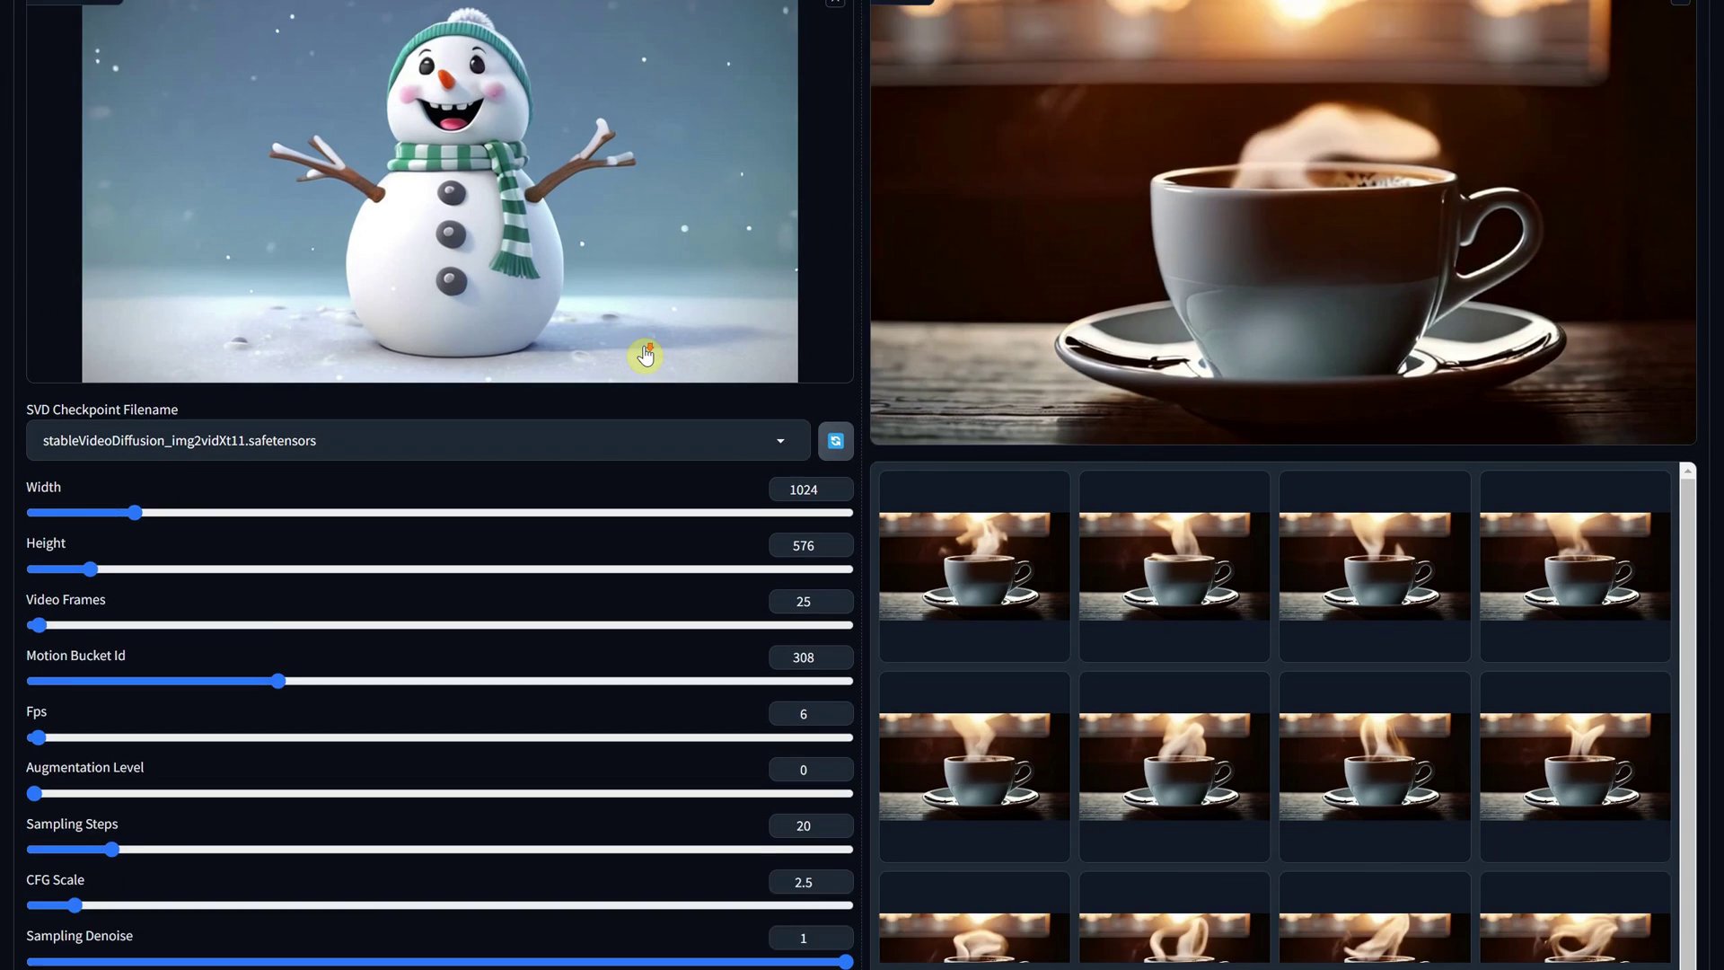
# - Generate the 4-second, 25-frame snowman SVD clip at motion bucket 308 and replay it
pyautogui.scroll(-6, 562, 446)
pyautogui.click(454, 793)
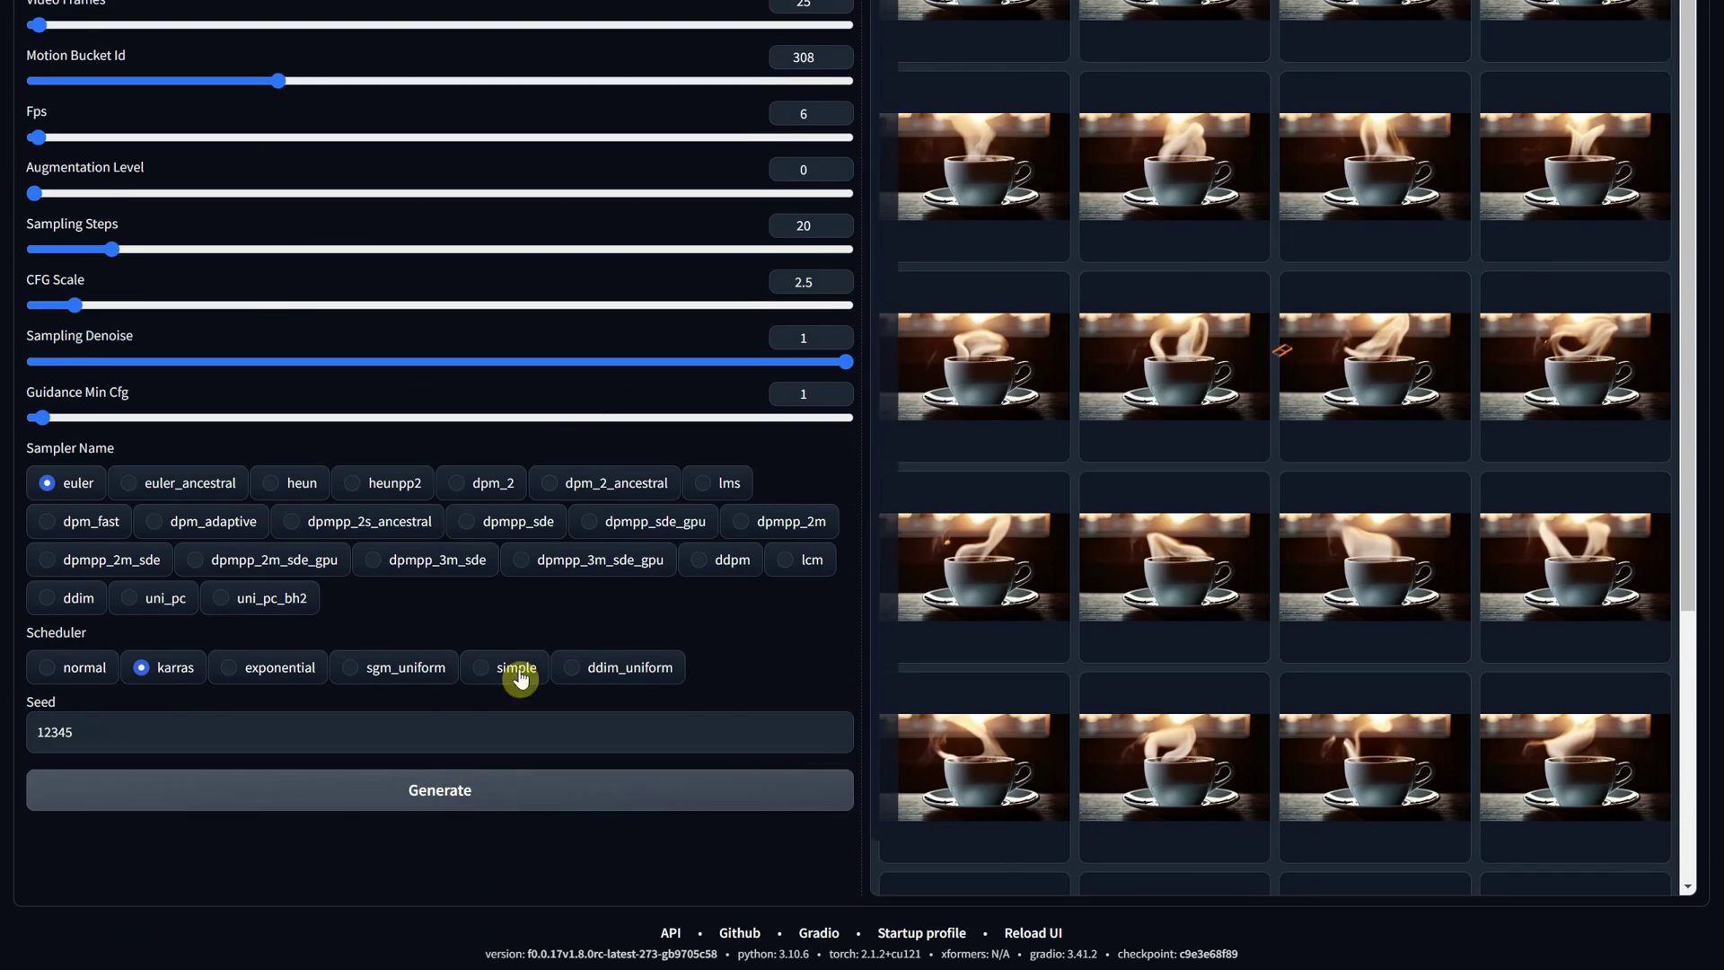
pyautogui.scroll(9, 589, 387)
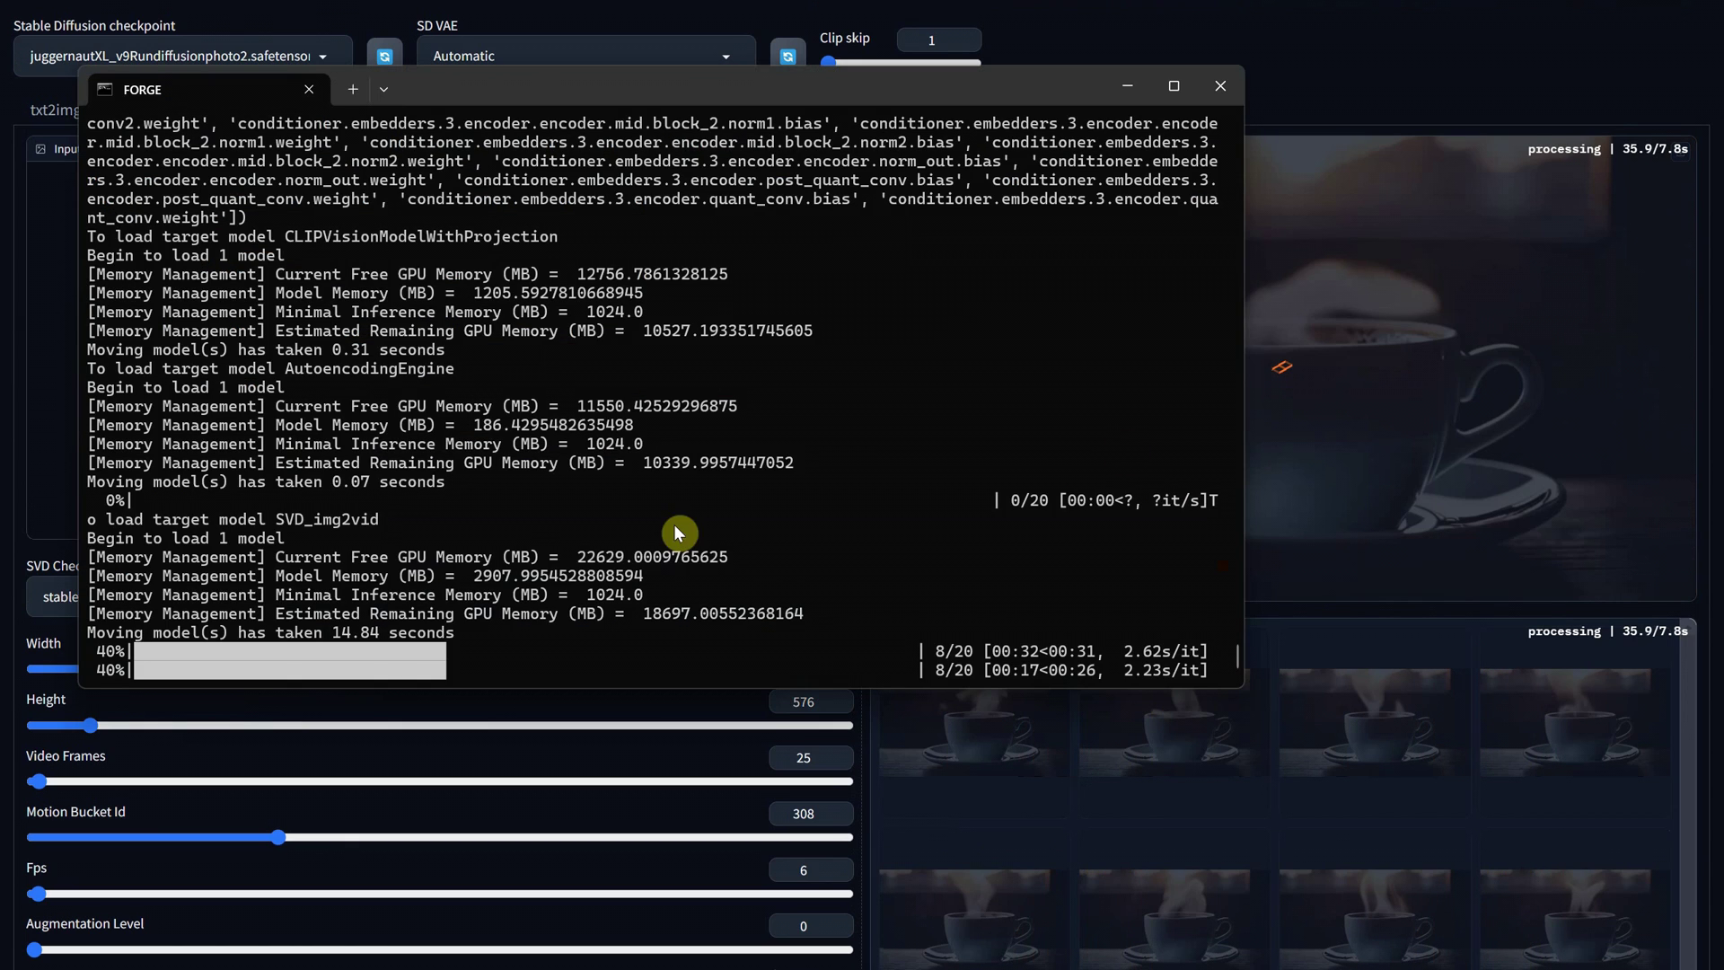
pyautogui.moveTo(466, 575); pyautogui.dragTo(623, 557)
pyautogui.click(733, 569)
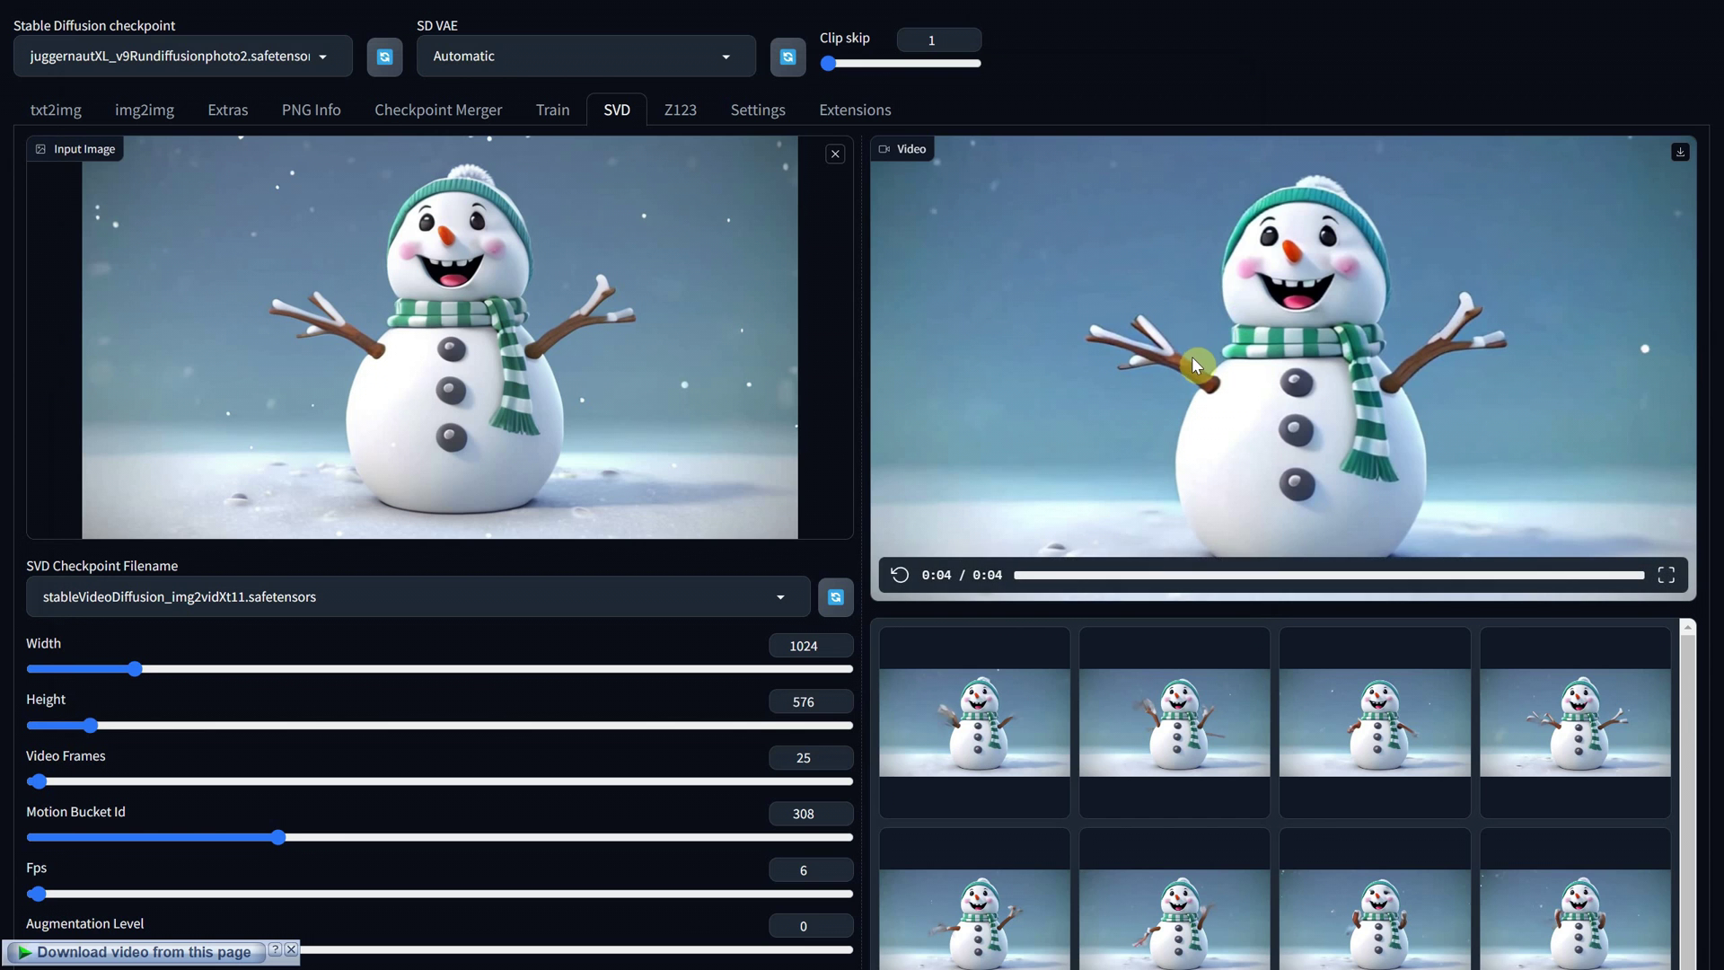
pyautogui.click(893, 576)
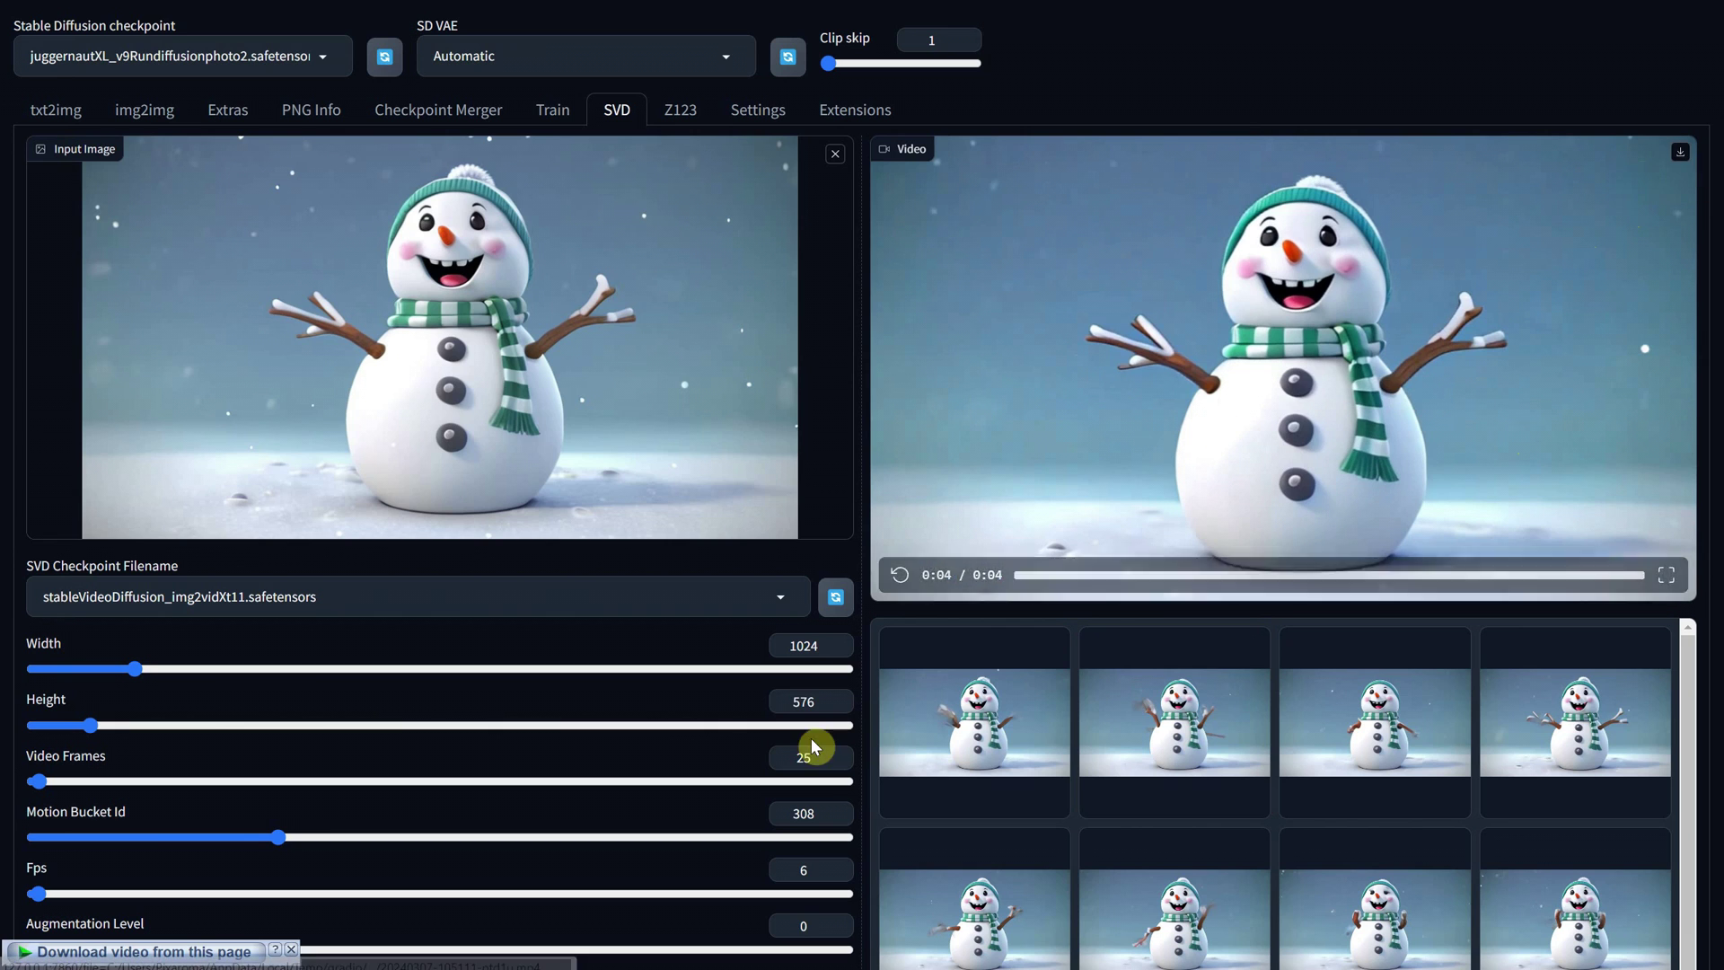
# - Change the SVD seed to 12165 and generate a new snowman clip
pyautogui.scroll(-8, 558, 813)
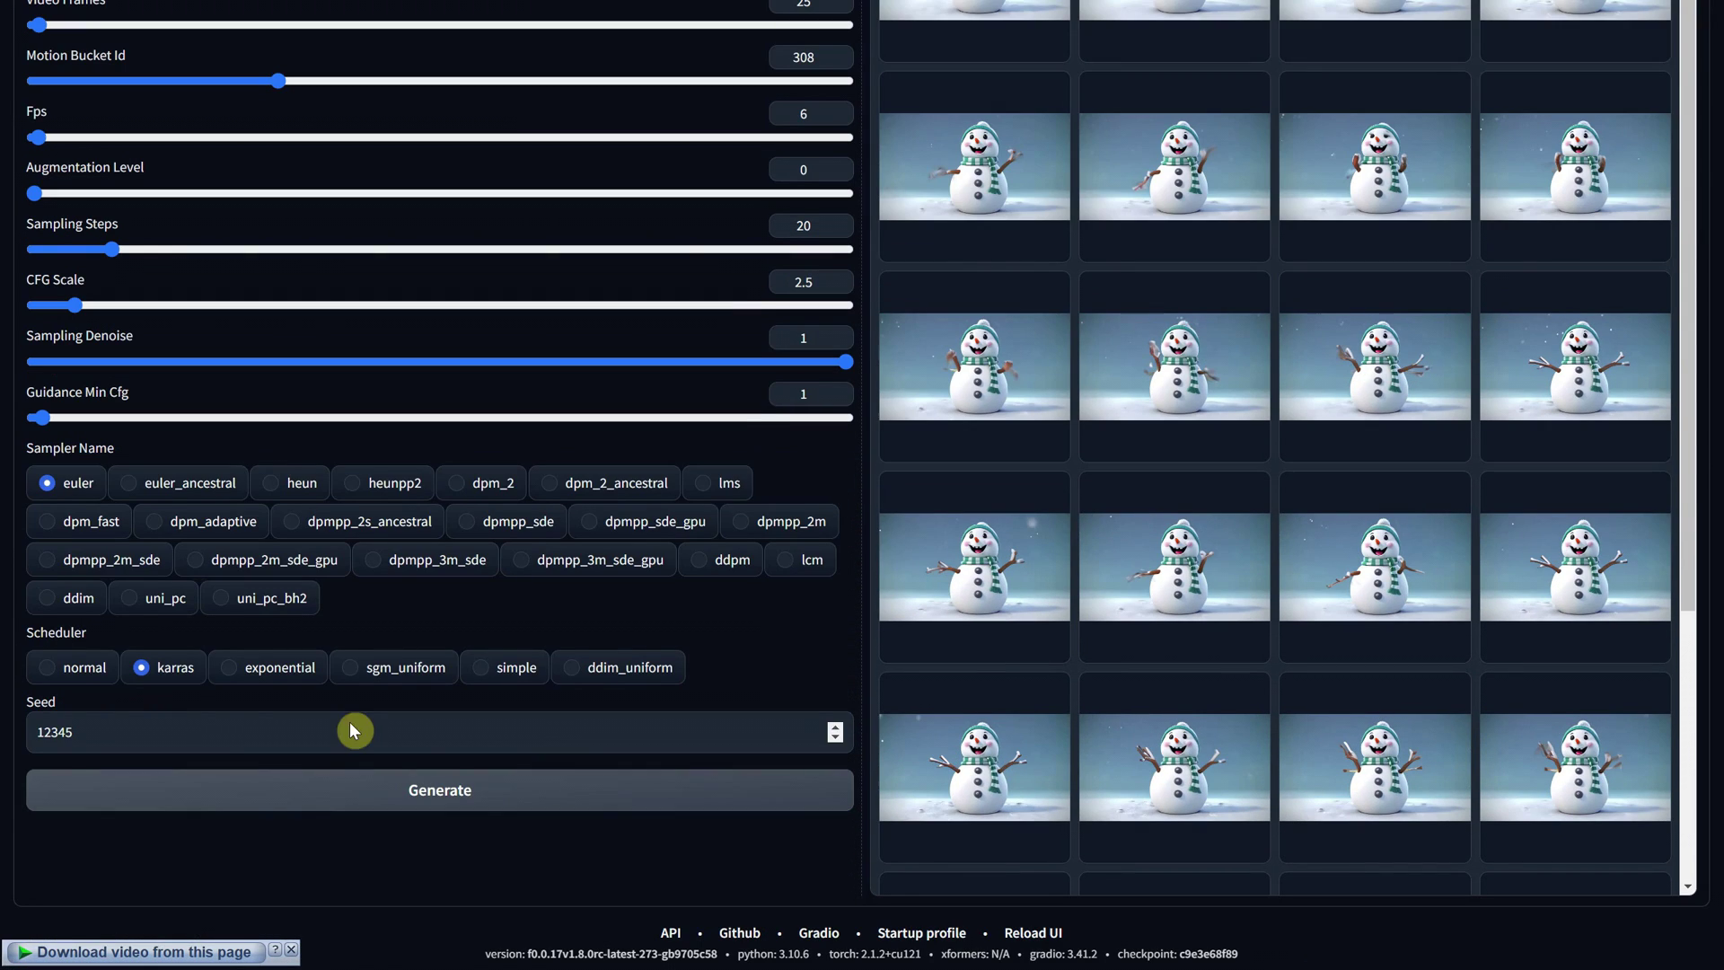
pyautogui.click(367, 743)
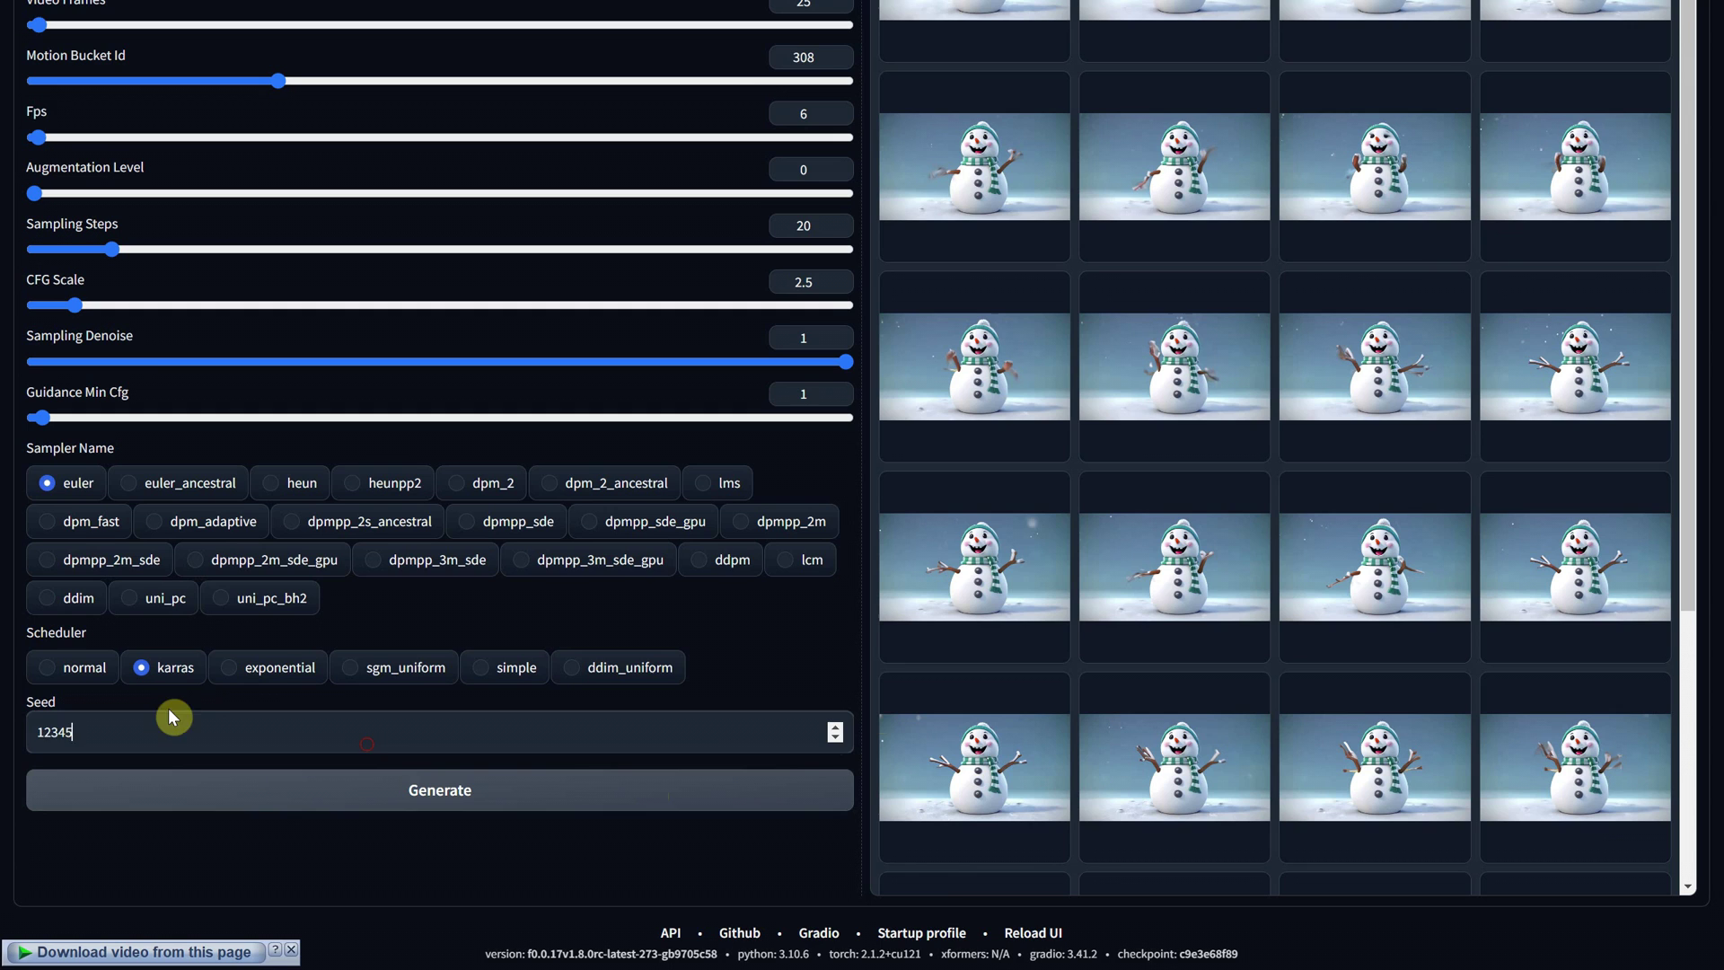
pyautogui.click(493, 789)
# - Replay the seed-12165 snowman clip and inspect its first and second frames
pyautogui.scroll(8, 542, 685)
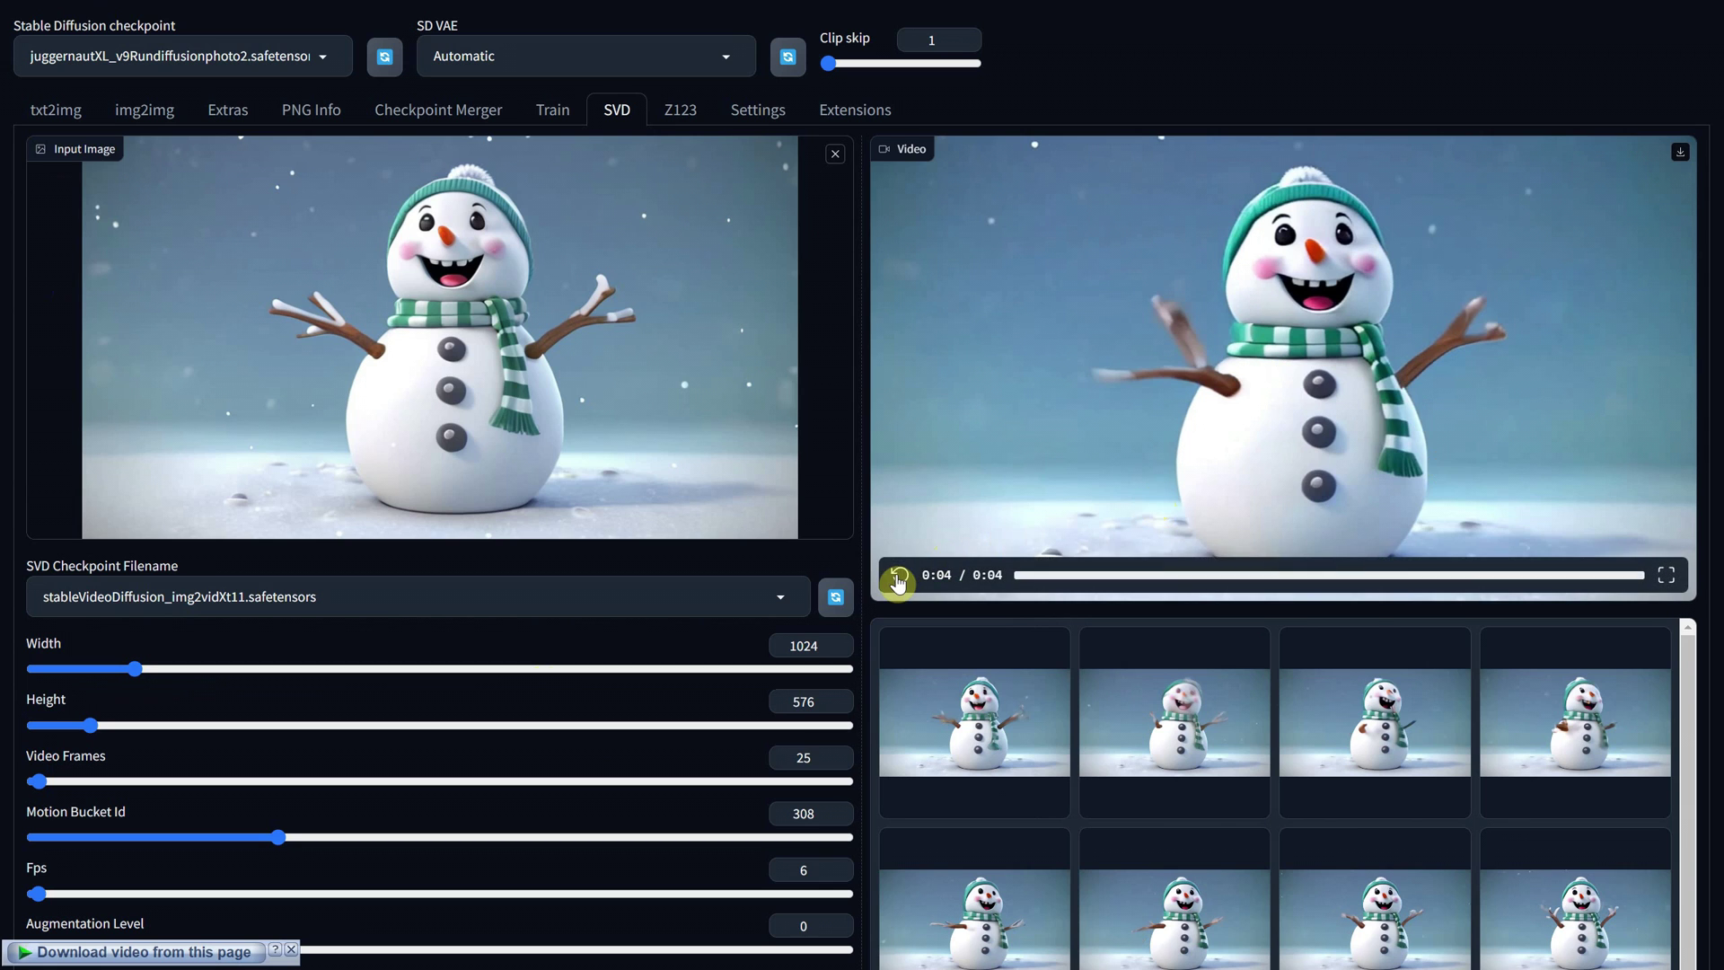
pyautogui.click(898, 581)
pyautogui.click(1139, 726)
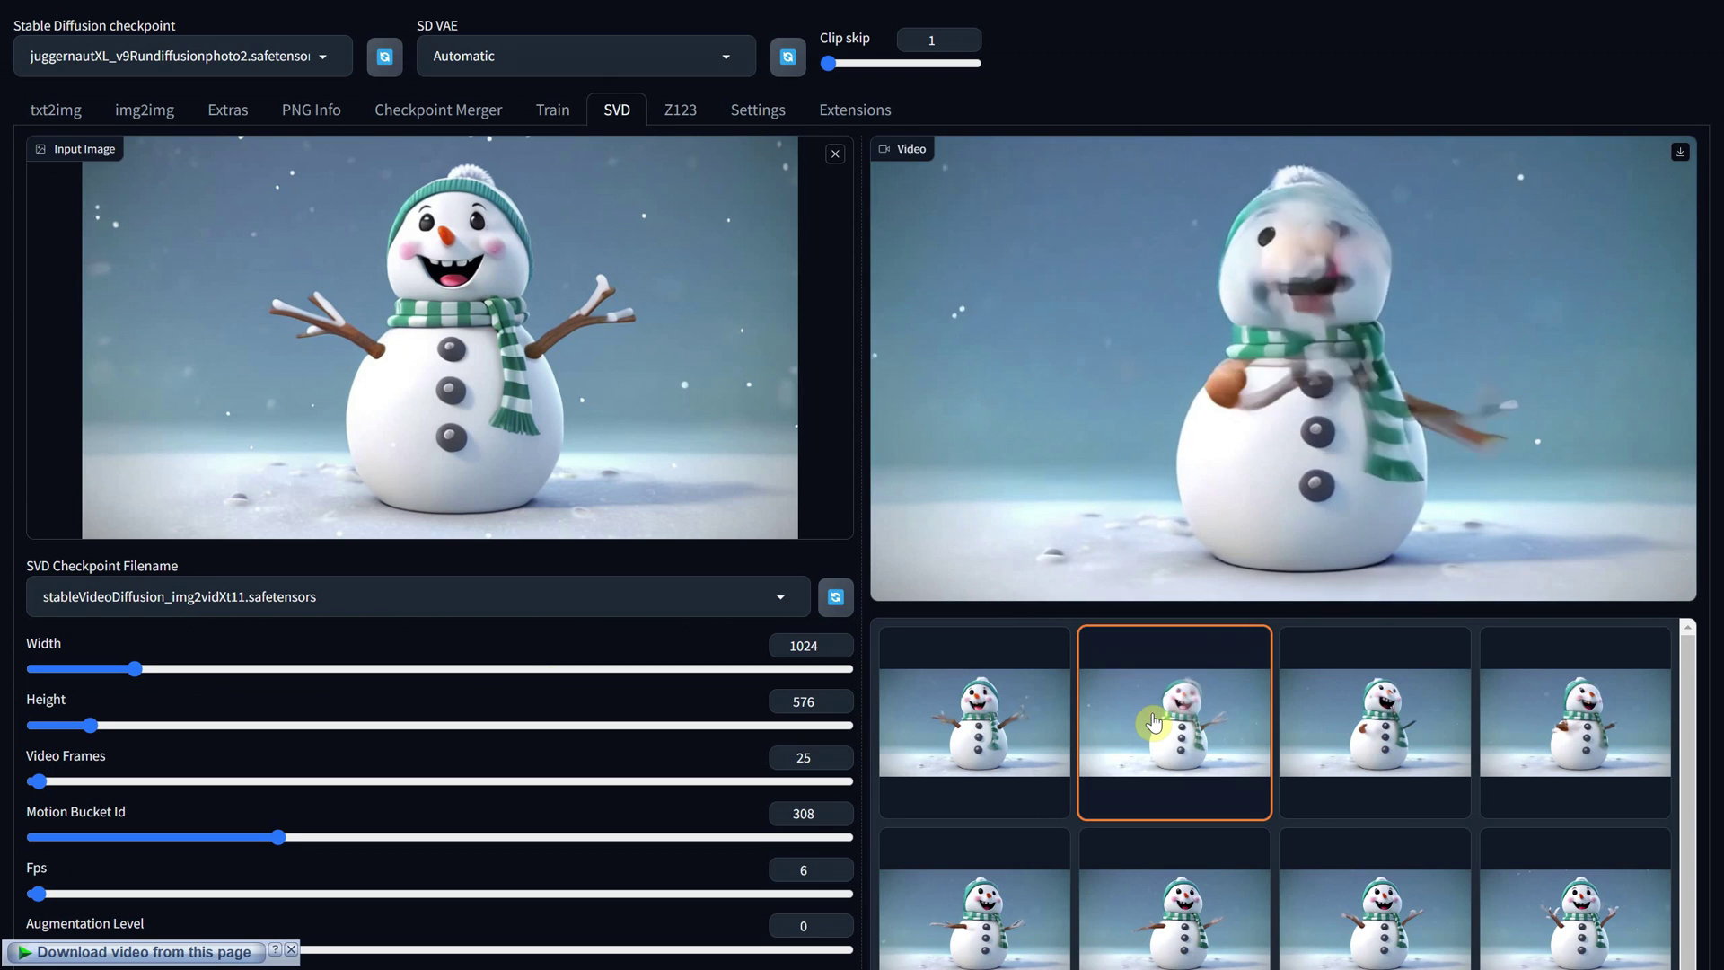
pyautogui.click(943, 681)
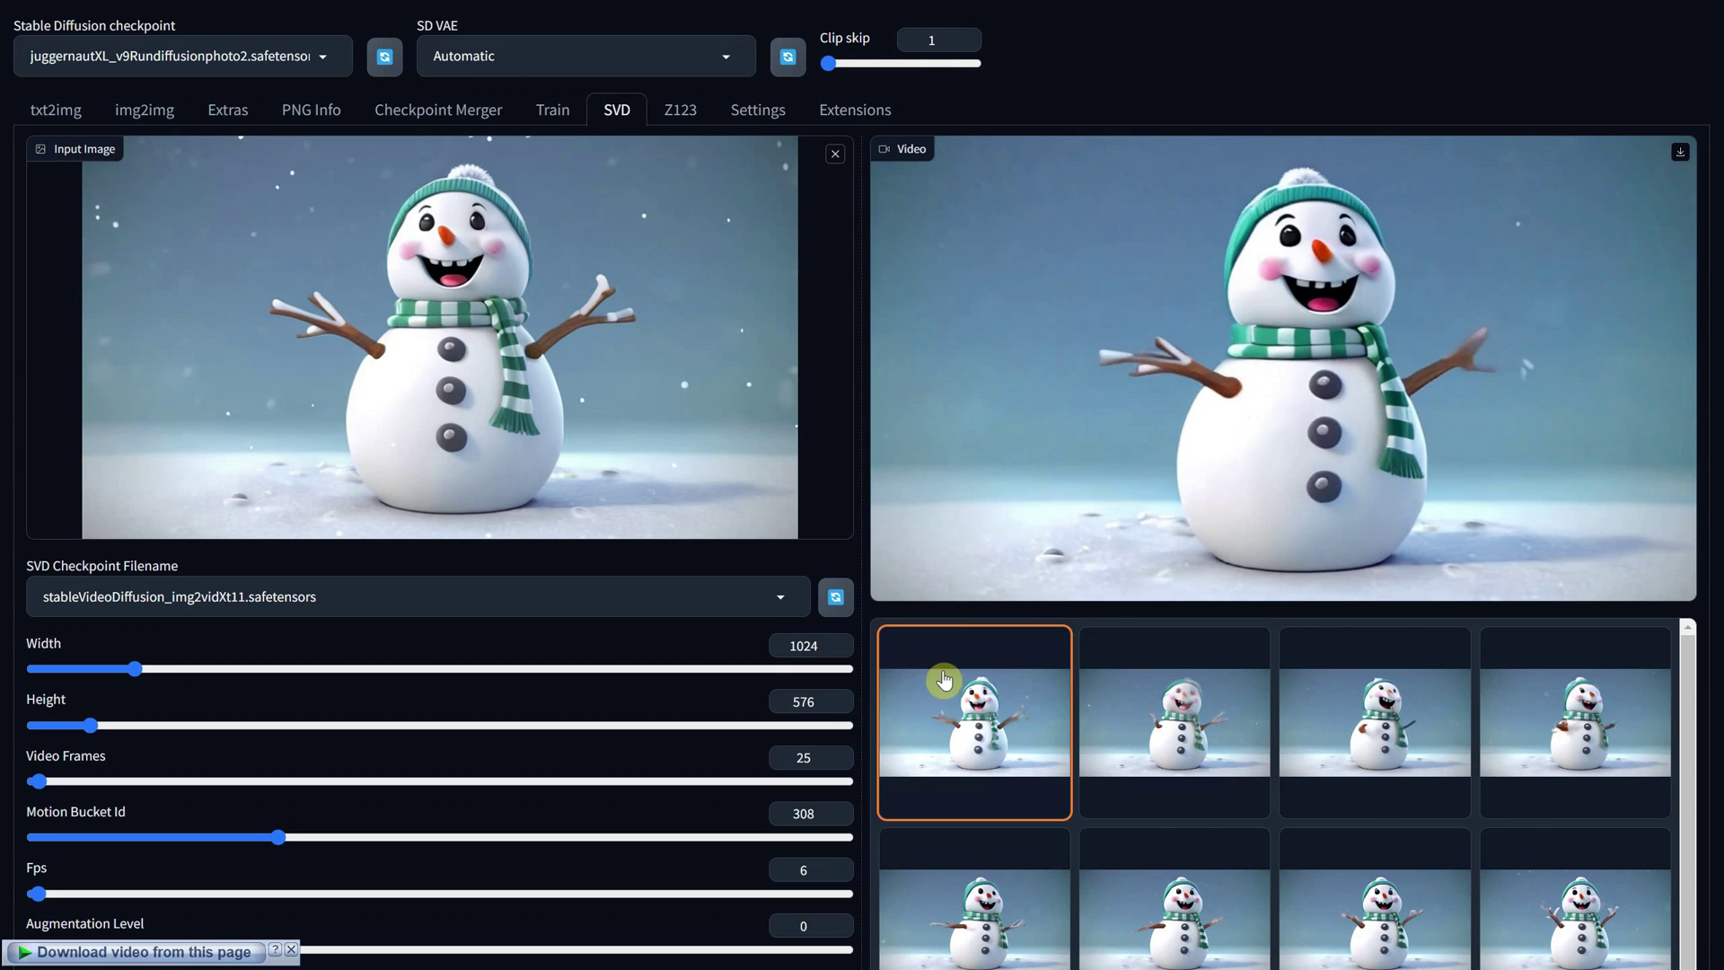
pyautogui.click(897, 579)
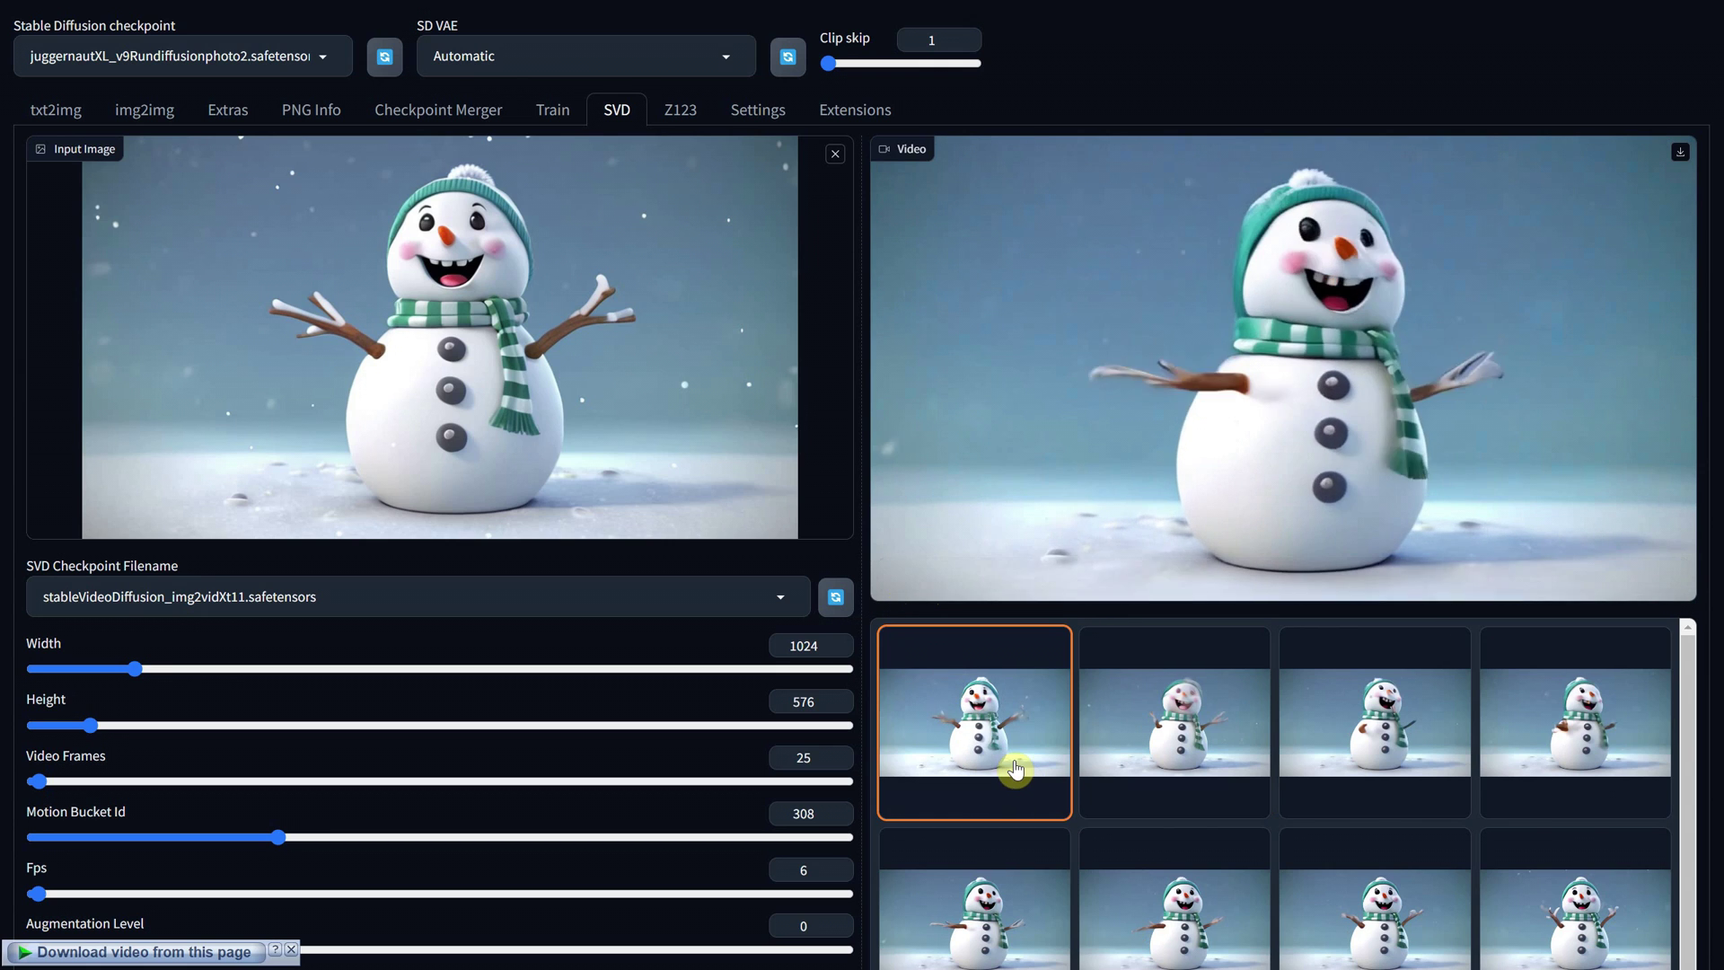
pyautogui.click(1178, 675)
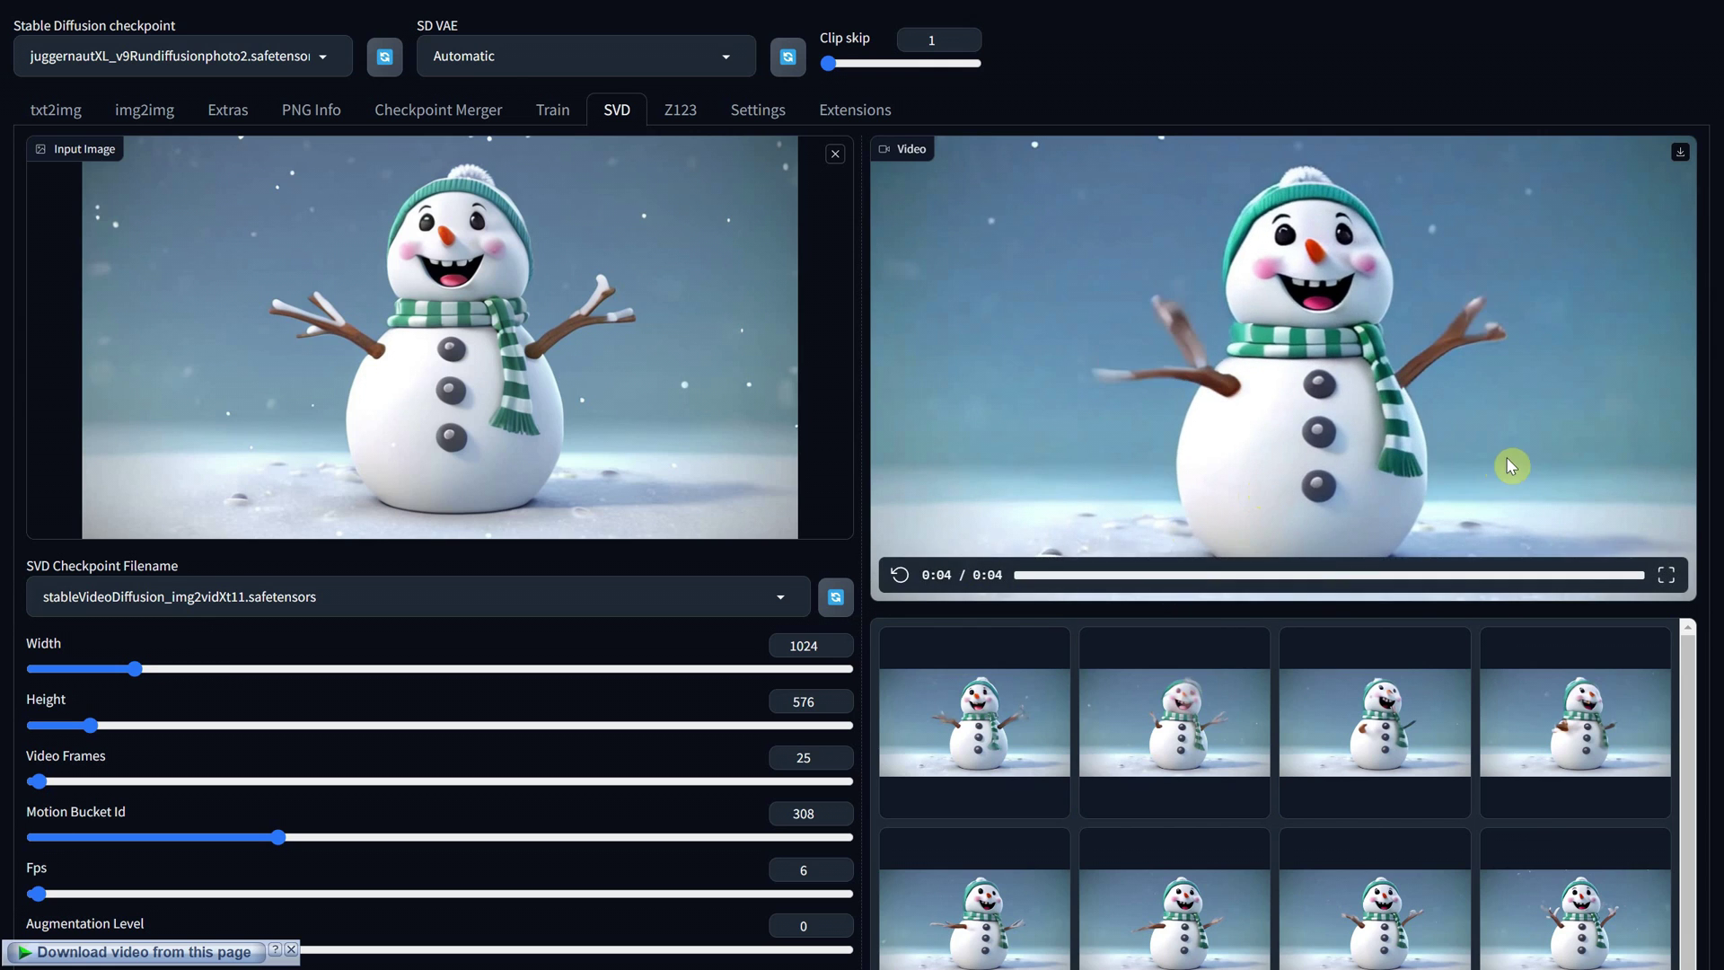
# - Raise the seed to 12169, regenerate the snowman clip, and play it
pyautogui.scroll(-8, 621, 485)
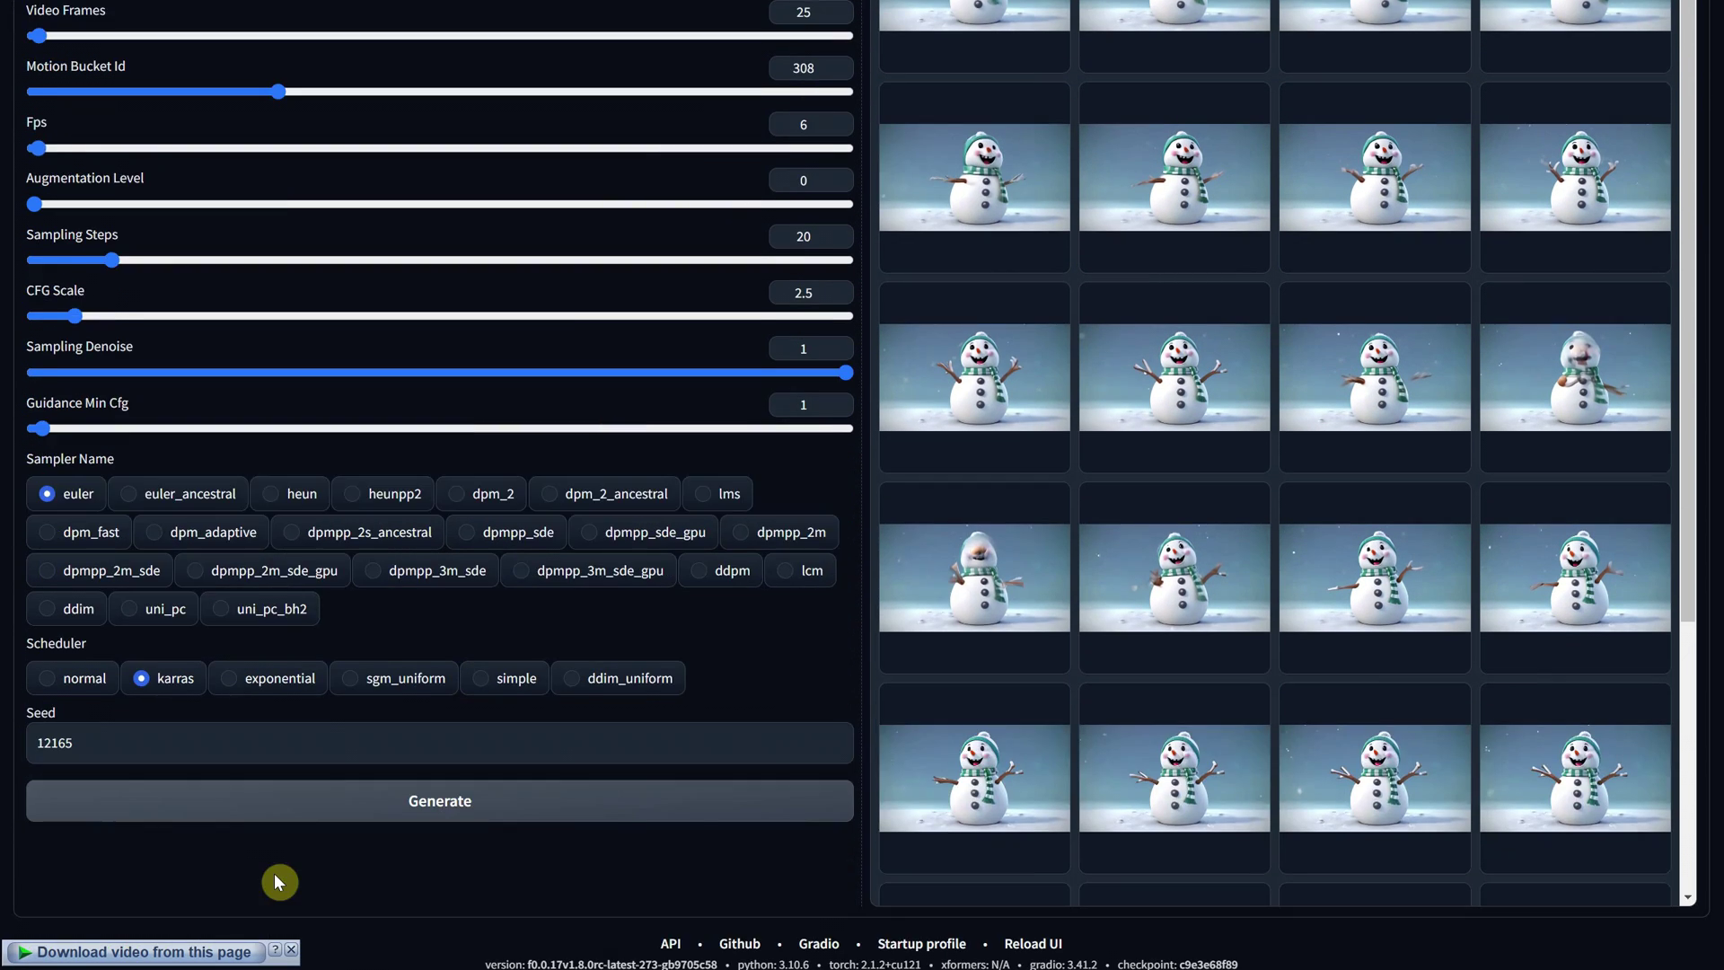
pyautogui.scroll(1, 805, 799)
pyautogui.click(837, 831)
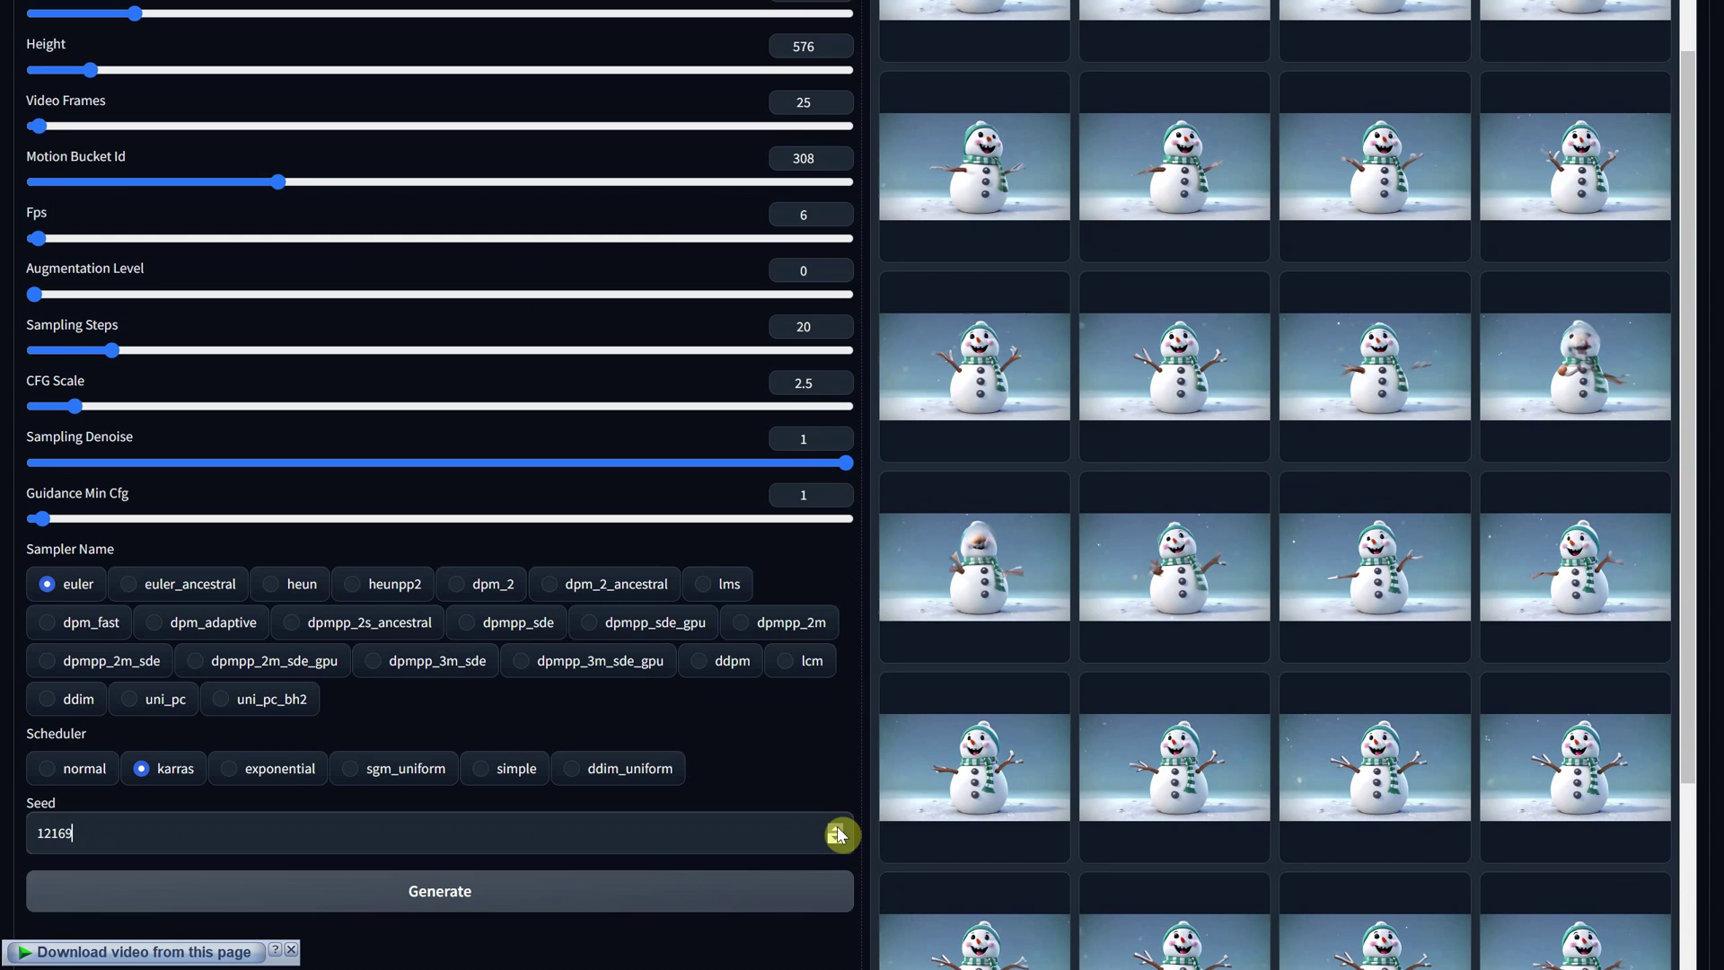
pyautogui.click(536, 898)
pyautogui.scroll(7, 614, 739)
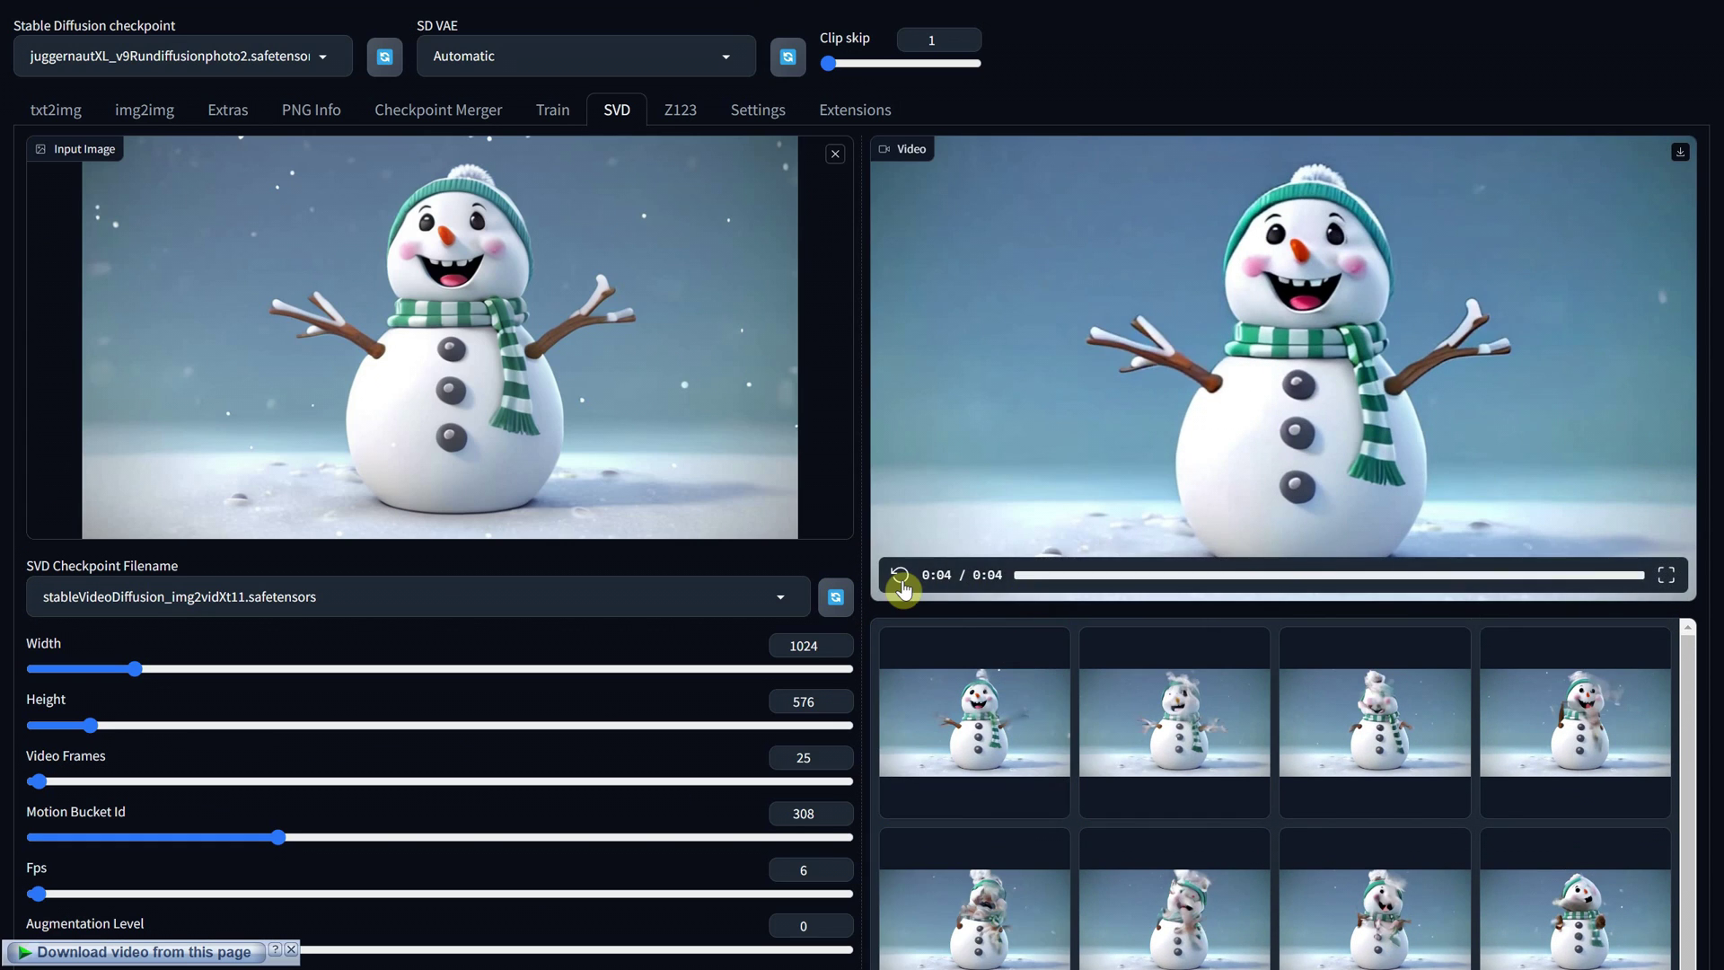
pyautogui.click(899, 582)
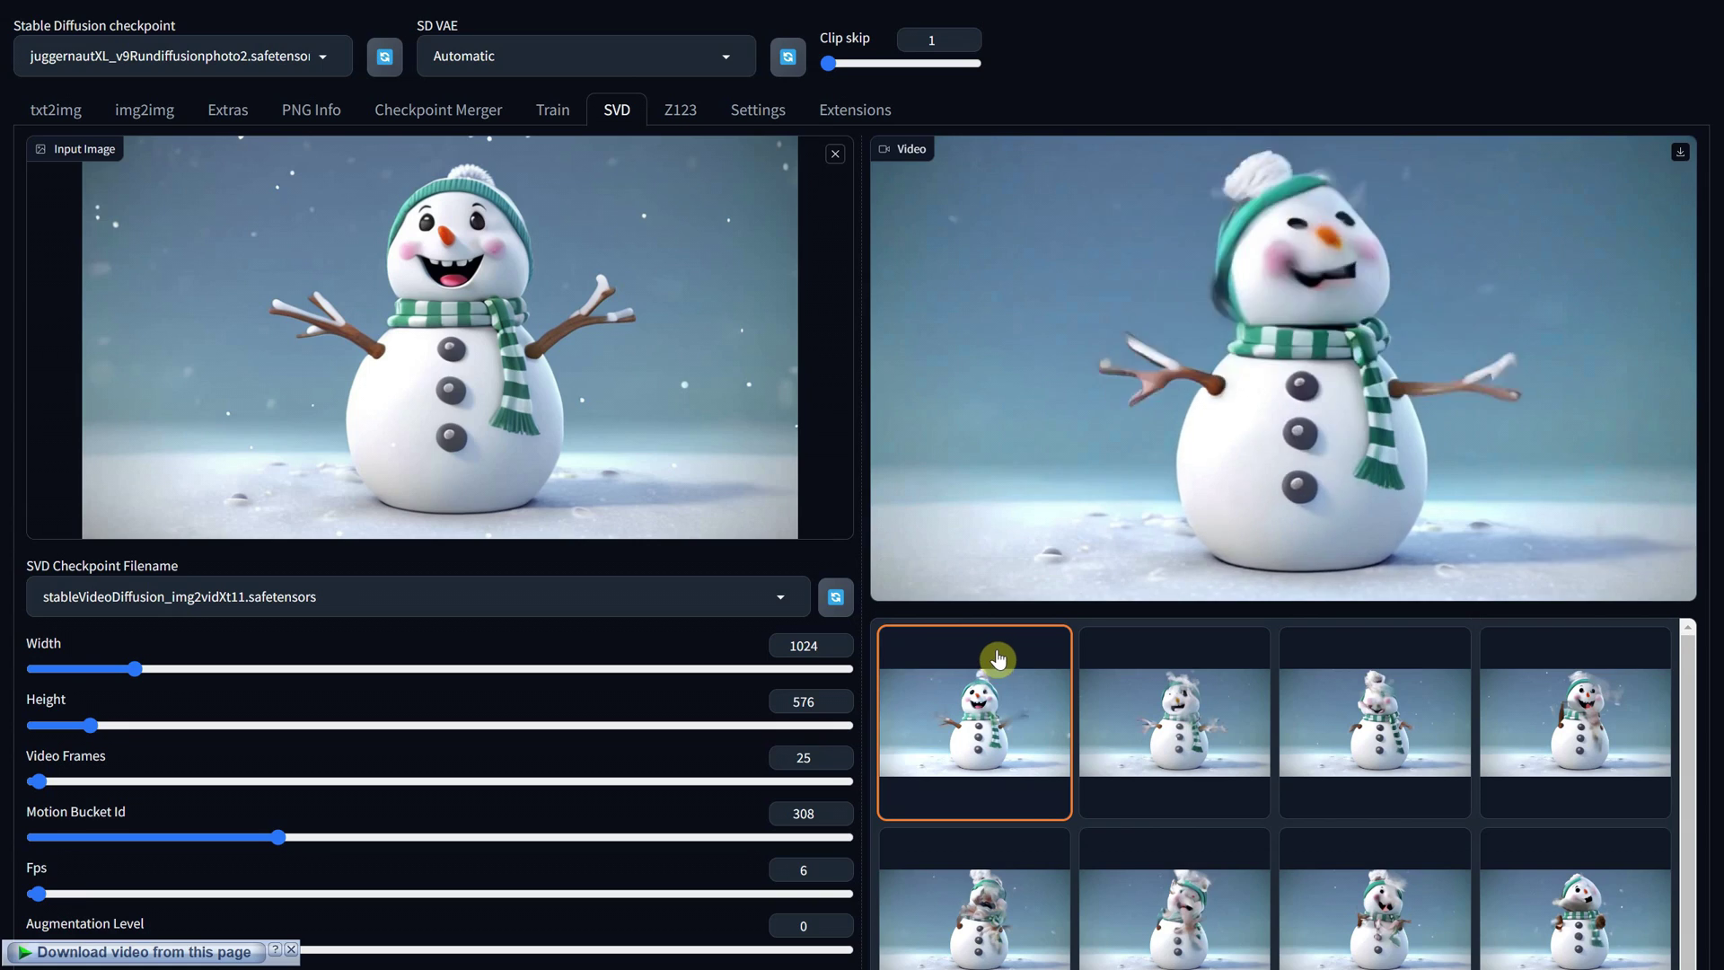